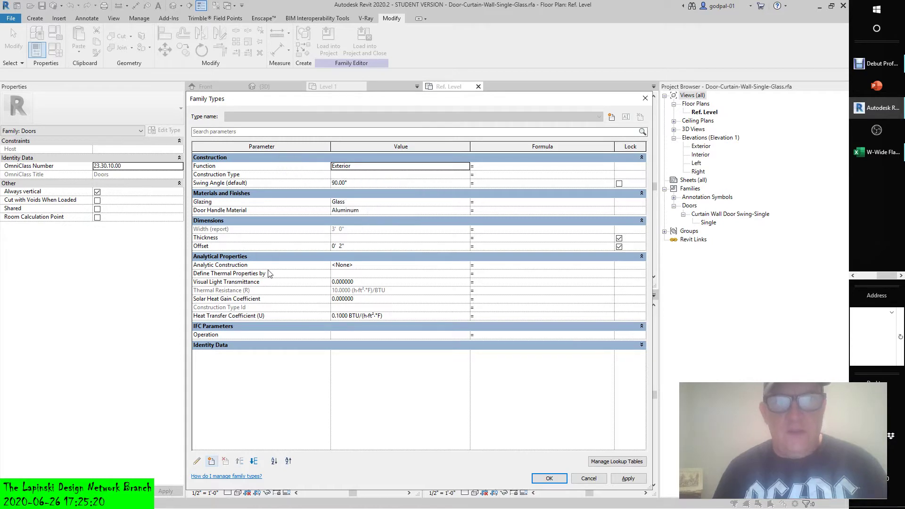
- Compare the door family's parameters with the plan view, then close the Family Types dialog and dismiss the save reminder without saving
left_click_drag(367, 101, 368, 256)
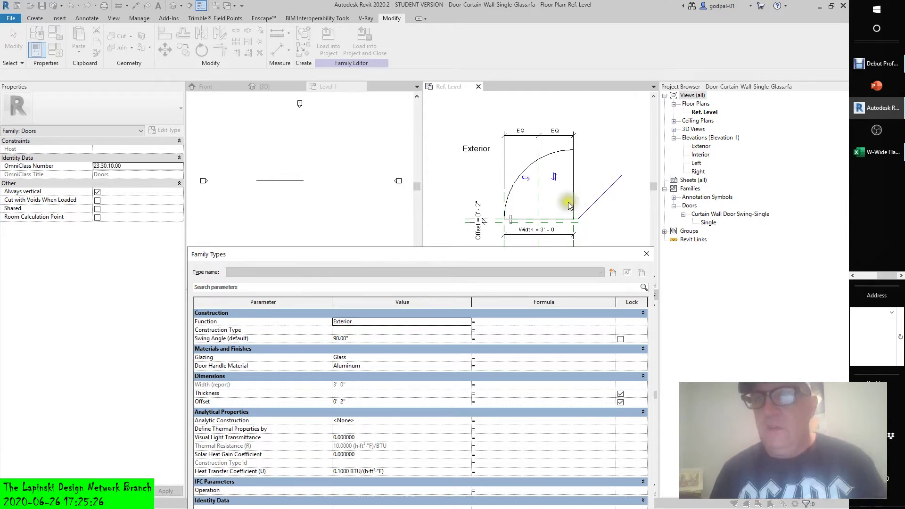
left_click_drag(490, 250, 191, 253)
left_click_drag(283, 257, 586, 111)
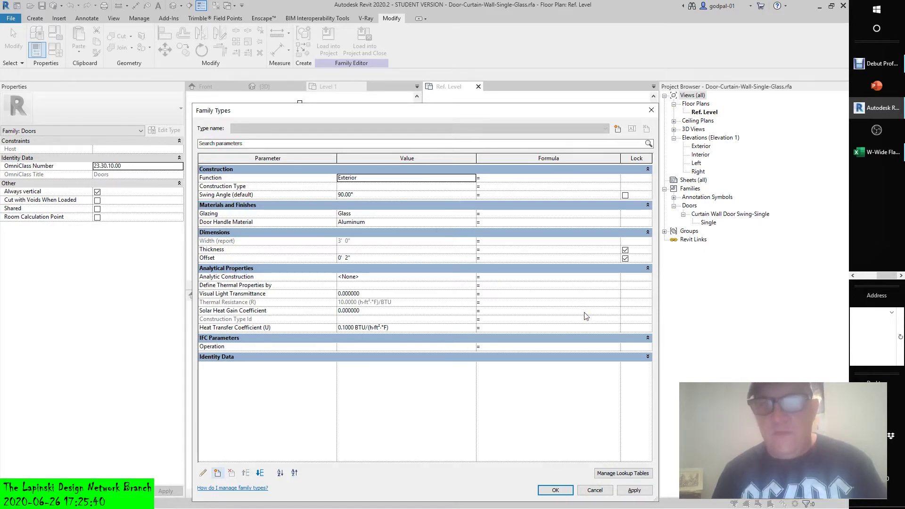
left_click(614, 170)
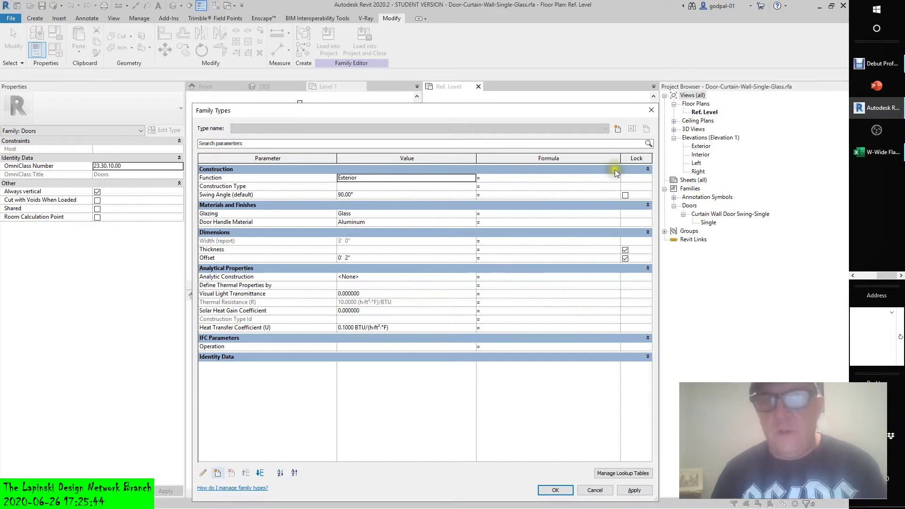
left_click(602, 452)
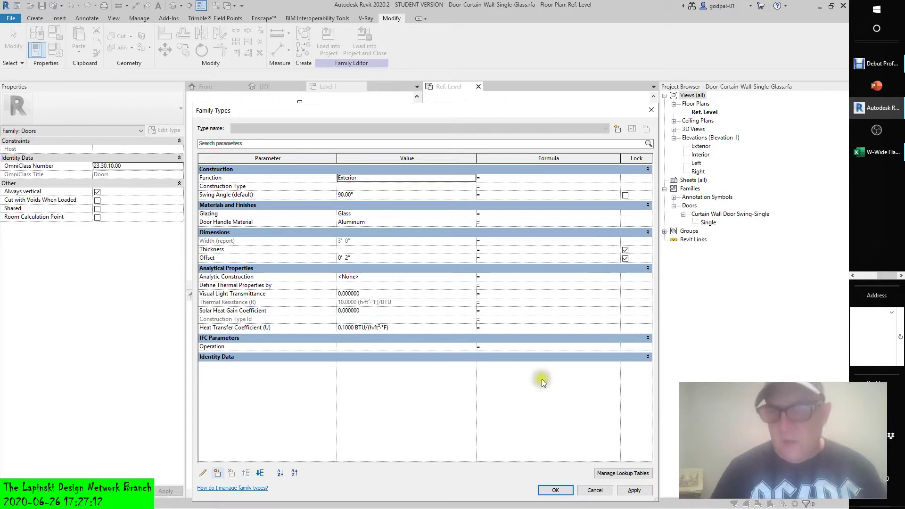
left_click(595, 491)
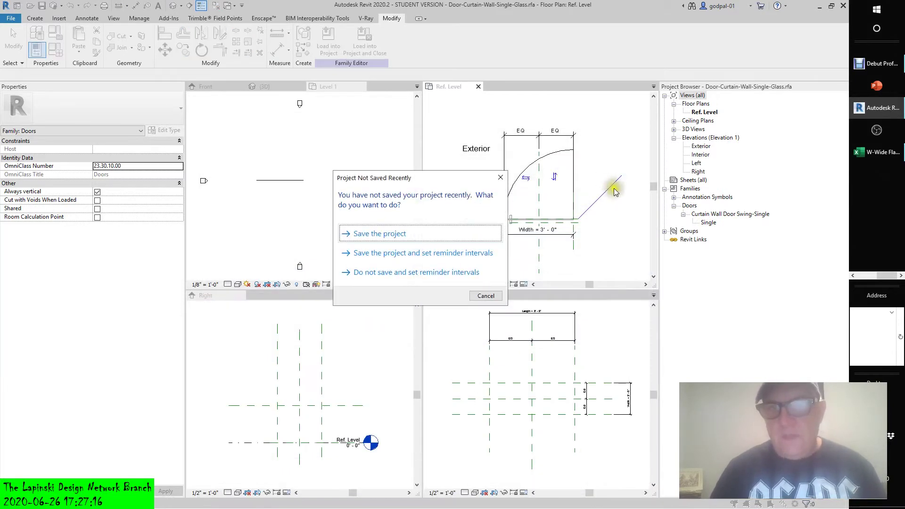
left_click(484, 294)
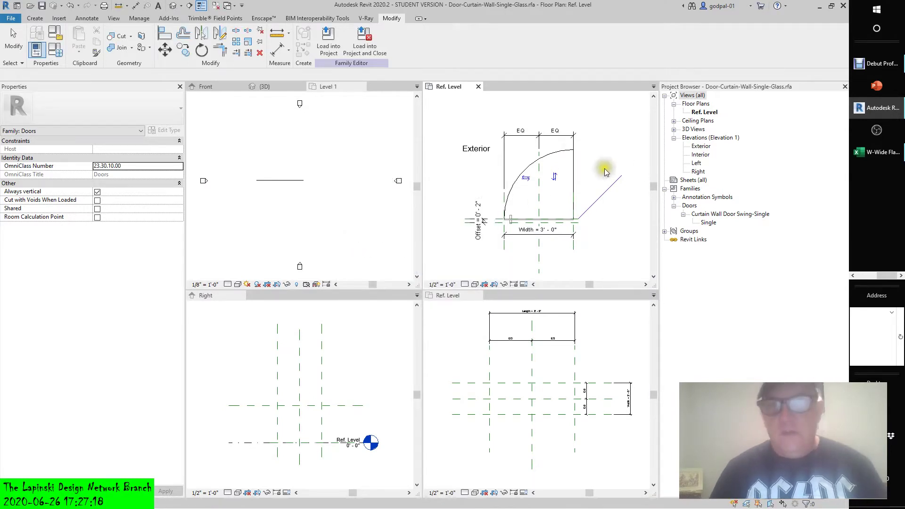
- Select the door in the plan view and reopen Family Types to review its material, offset and analytical values
left_click(555, 160)
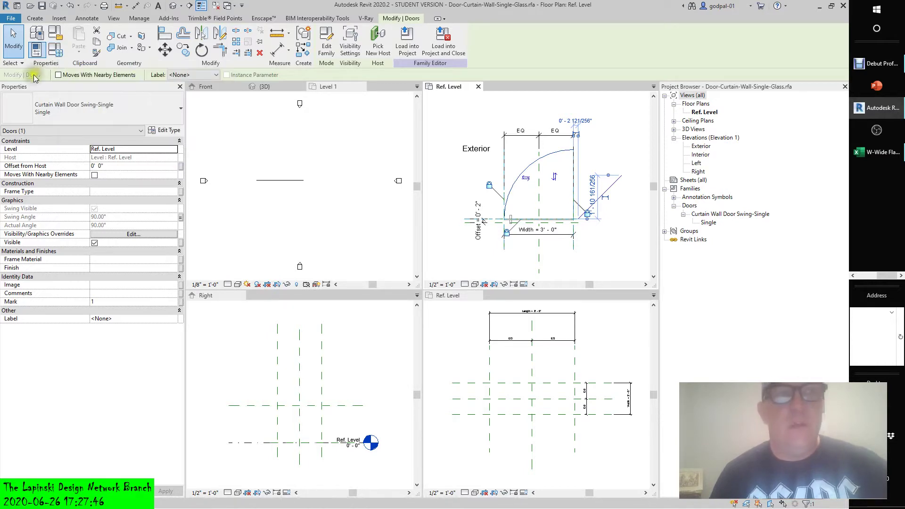
left_click(55, 49)
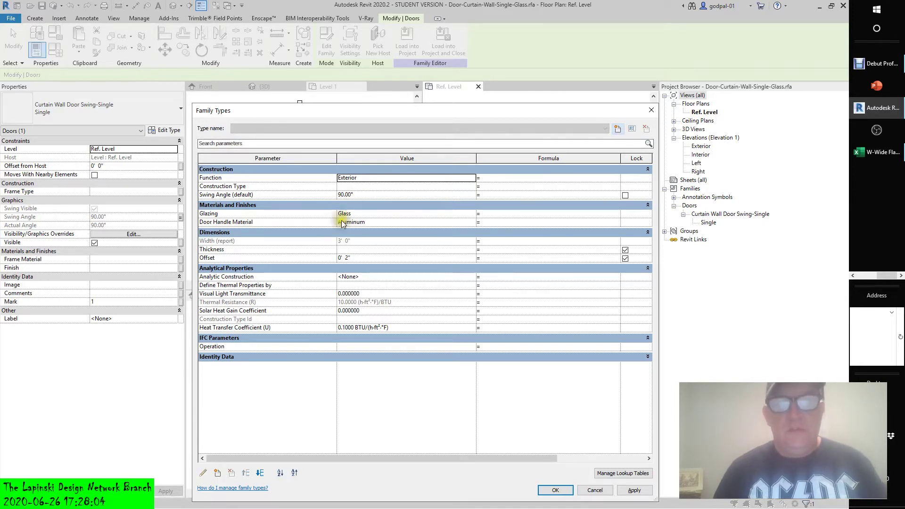
left_click(354, 224)
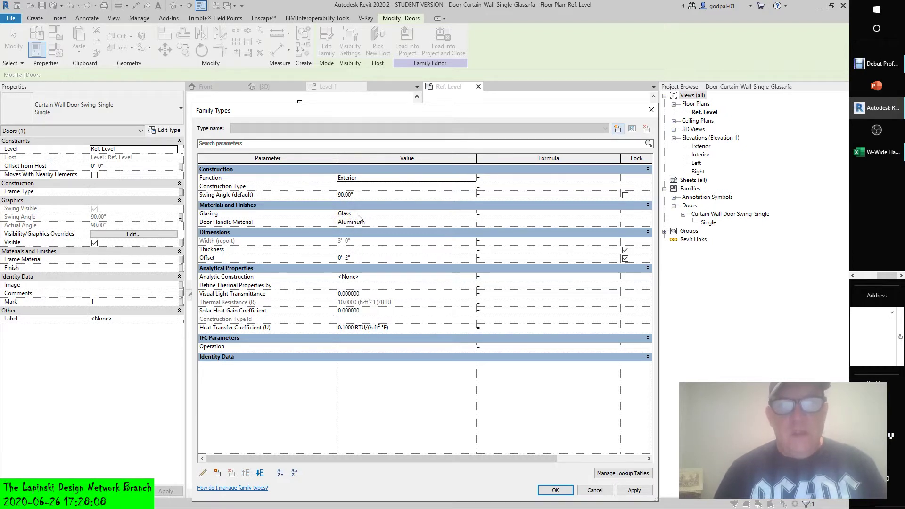
left_click(352, 259)
left_click(354, 304)
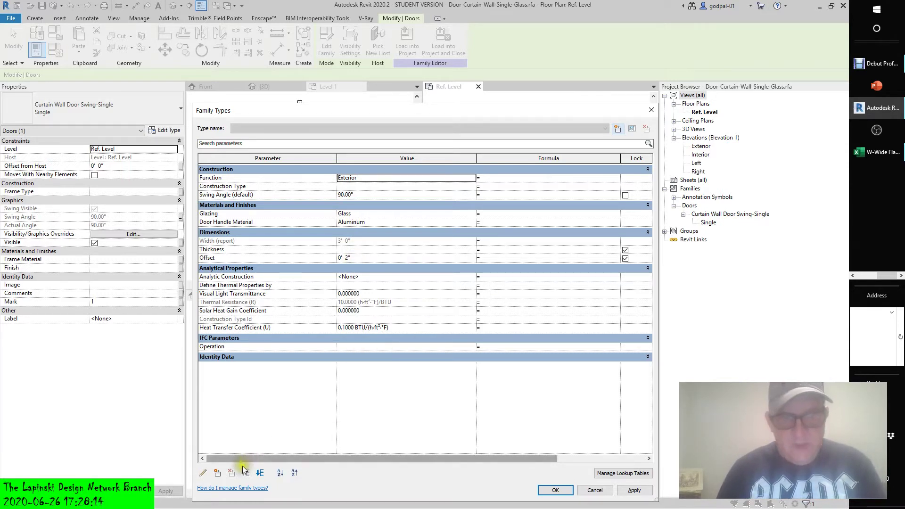
- Start a new family parameter and set it as a Type parameter
left_click(223, 474)
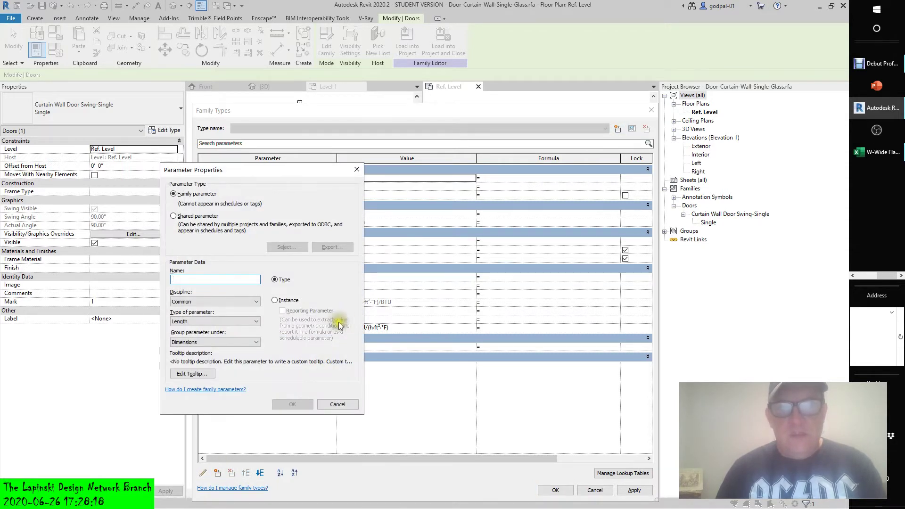
left_click(278, 280)
left_click(275, 301)
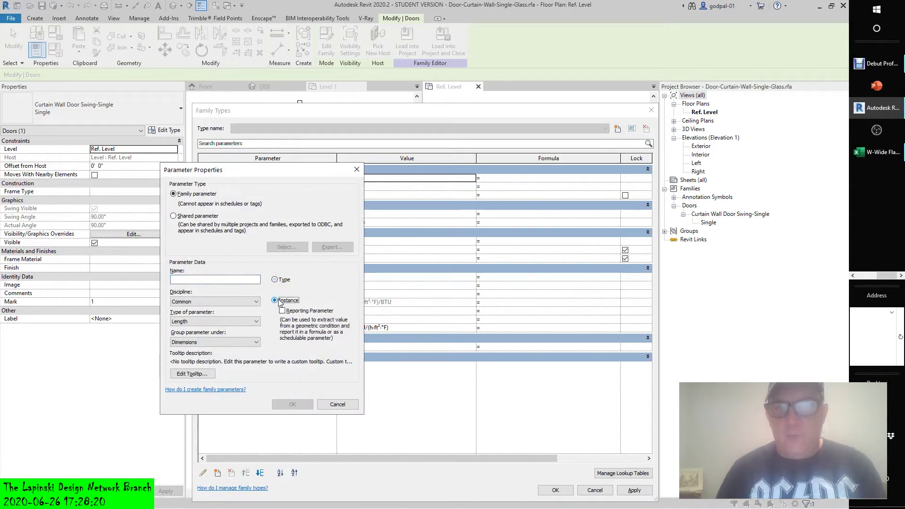
left_click(280, 280)
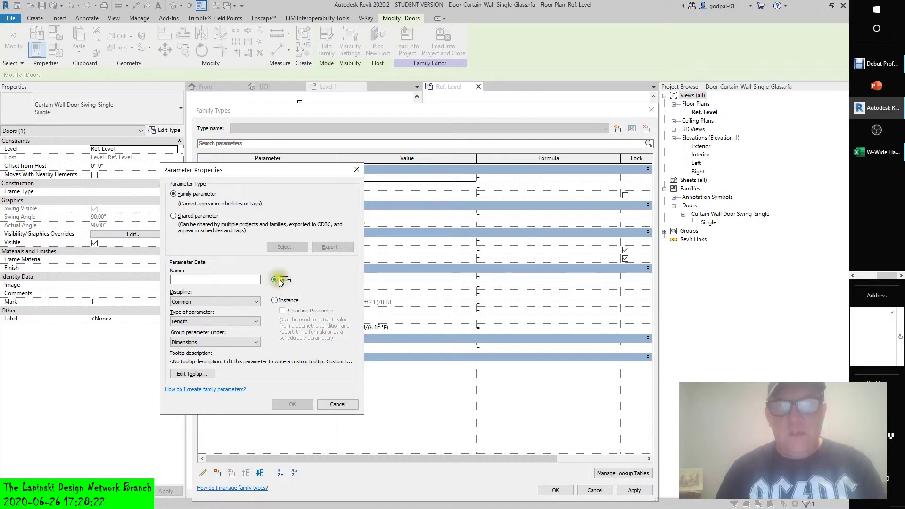
- Examine the available disciplines, parameter types and parameter groups for the new parameter
left_click(202, 302)
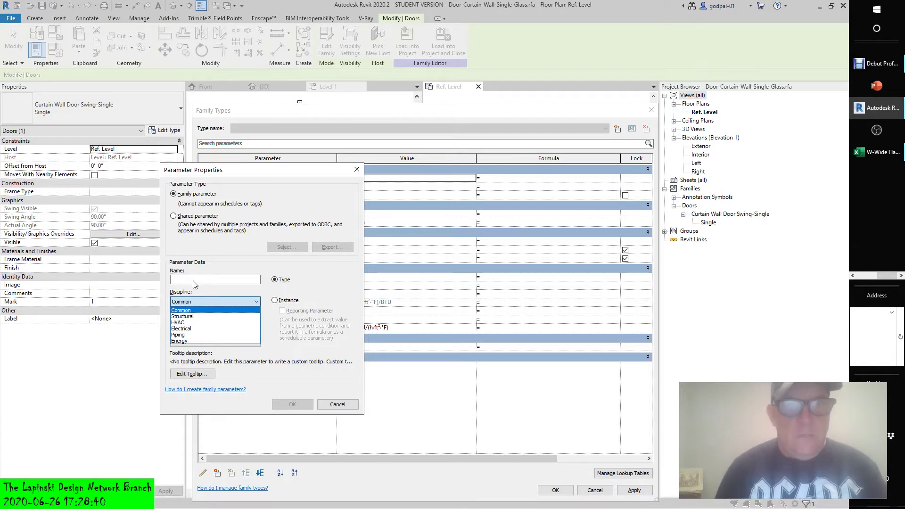
left_click(264, 347)
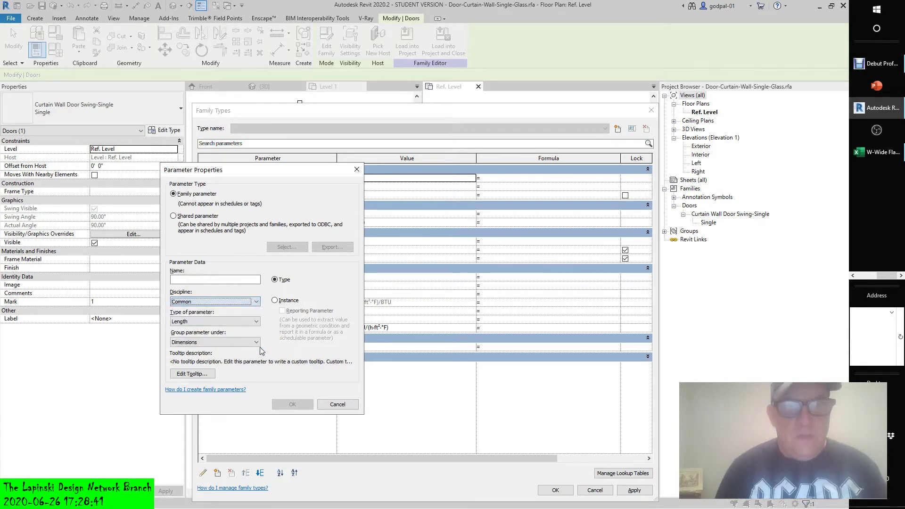
left_click(188, 322)
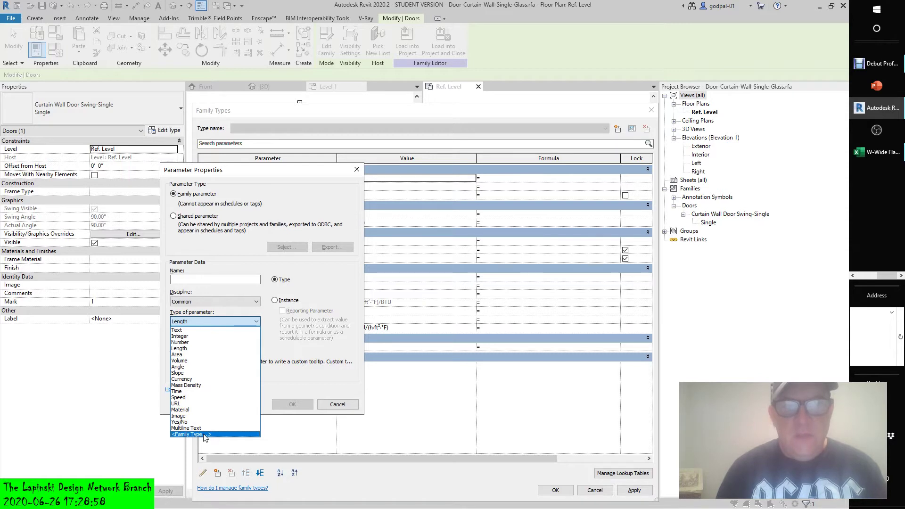
left_click(298, 359)
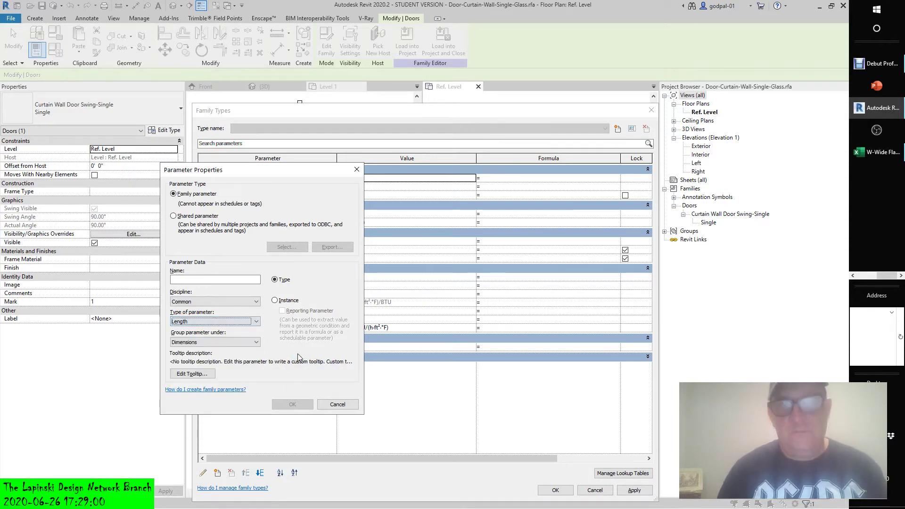
left_click(255, 343)
scroll(255, 274, "down", 3)
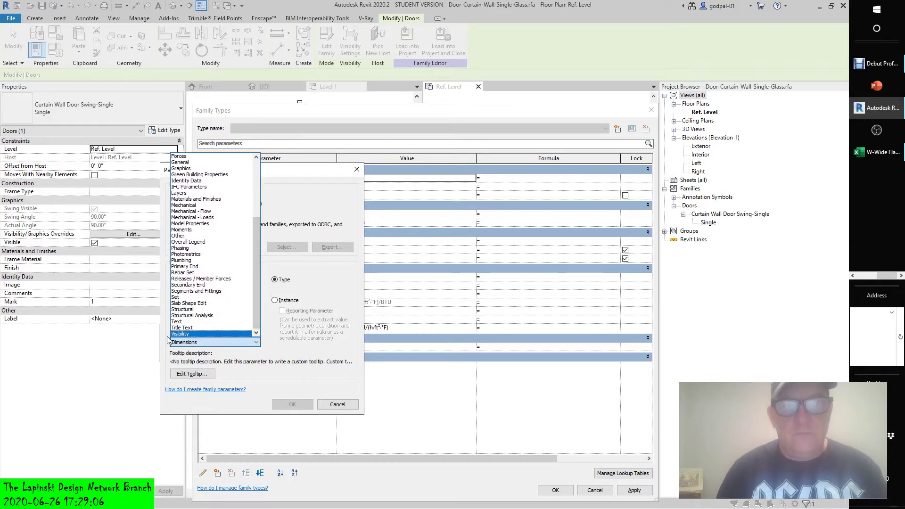
scroll(261, 267, "up", 3)
scroll(262, 267, "up", 2)
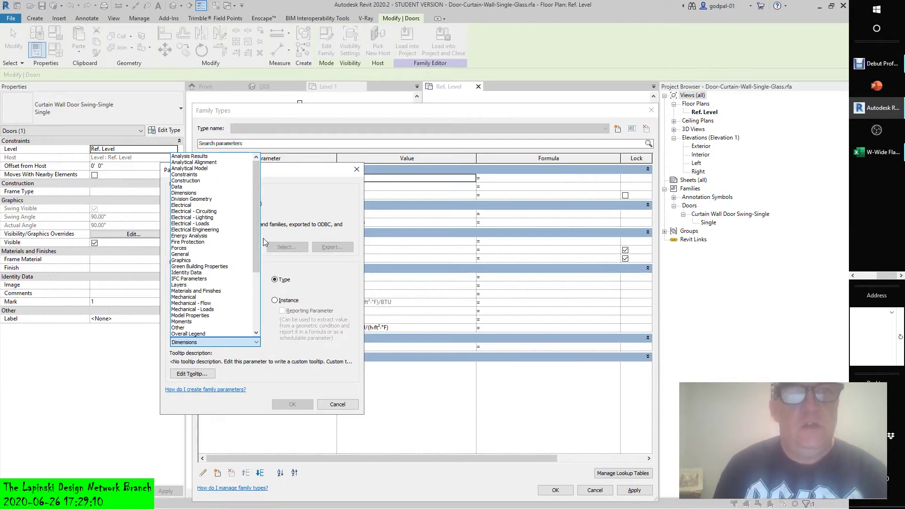
left_click(274, 170)
- Move the Parameter Properties dialog clear of the family's parameter list and compare the available groups with the existing ones
left_click_drag(307, 174, 671, 174)
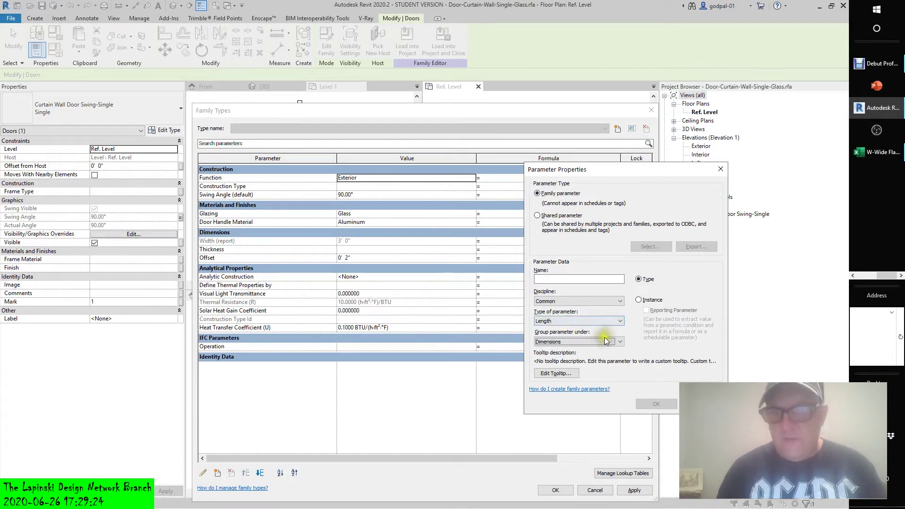
left_click(620, 343)
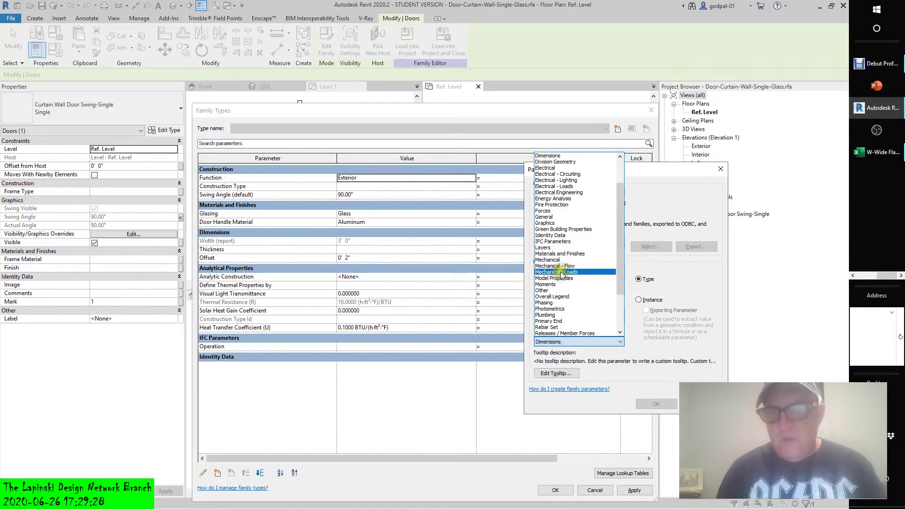
scroll(618, 252, "up", 2)
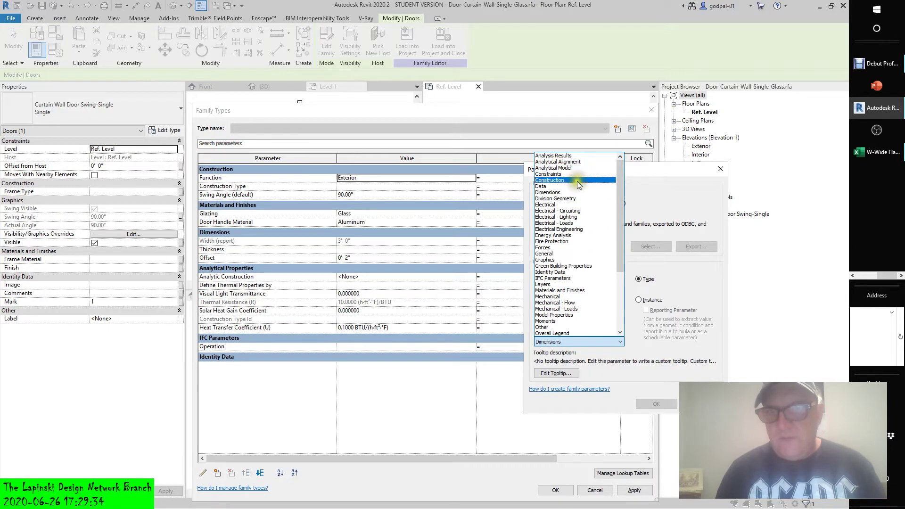
left_click_drag(620, 249, 615, 325)
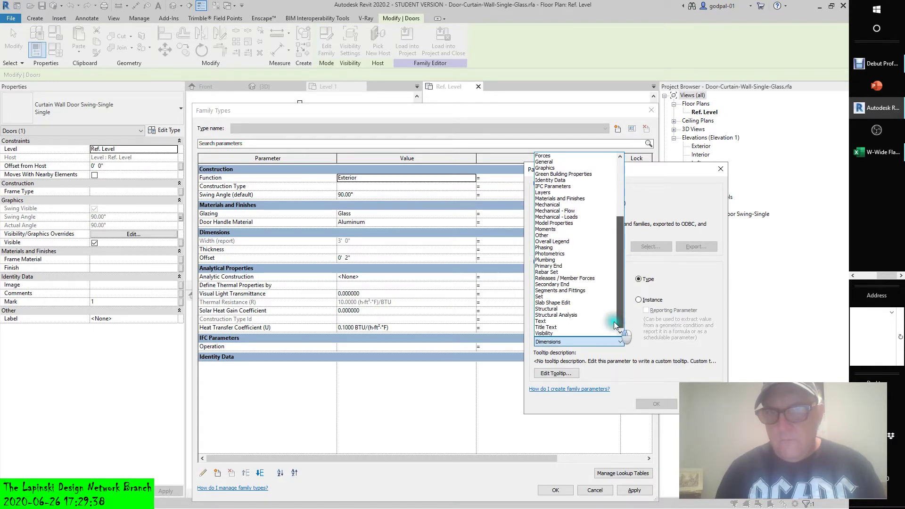
left_click(669, 269)
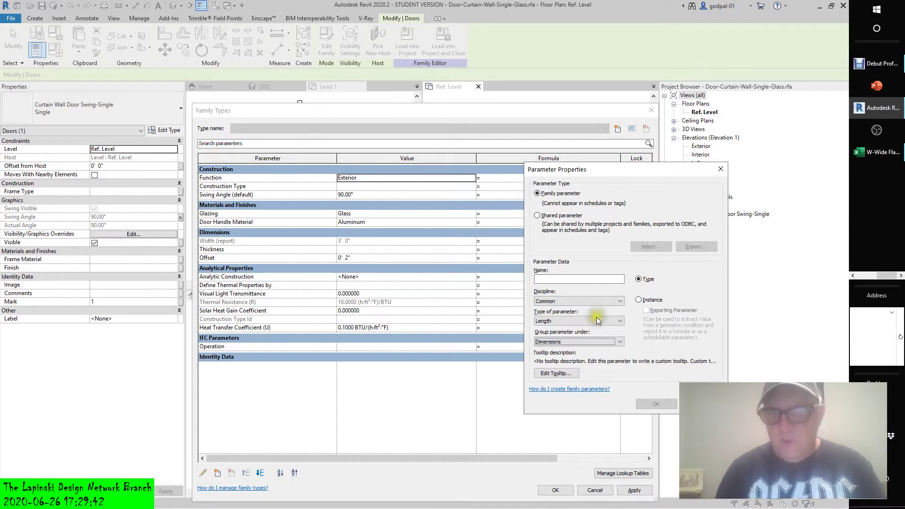
- Set the new parameter's discipline to Energy and its type to Coefficient of Heat Transfer
left_click(619, 321)
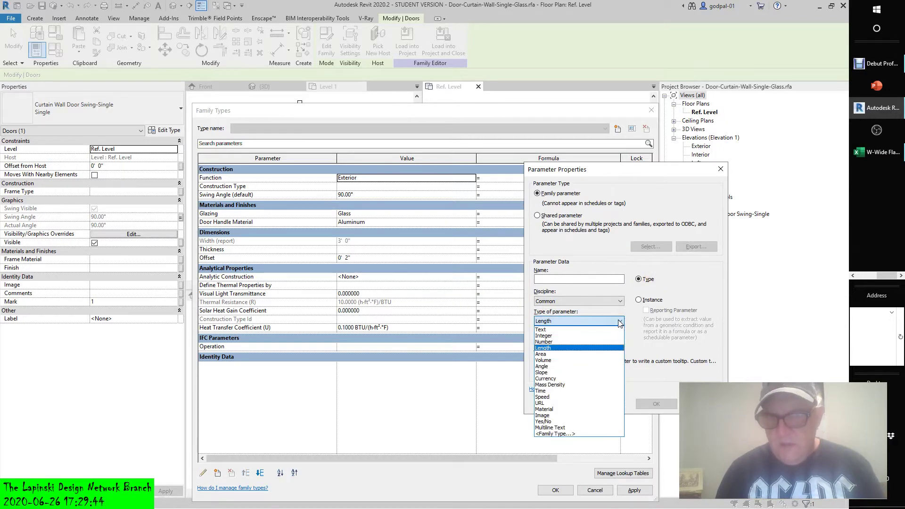
left_click(620, 302)
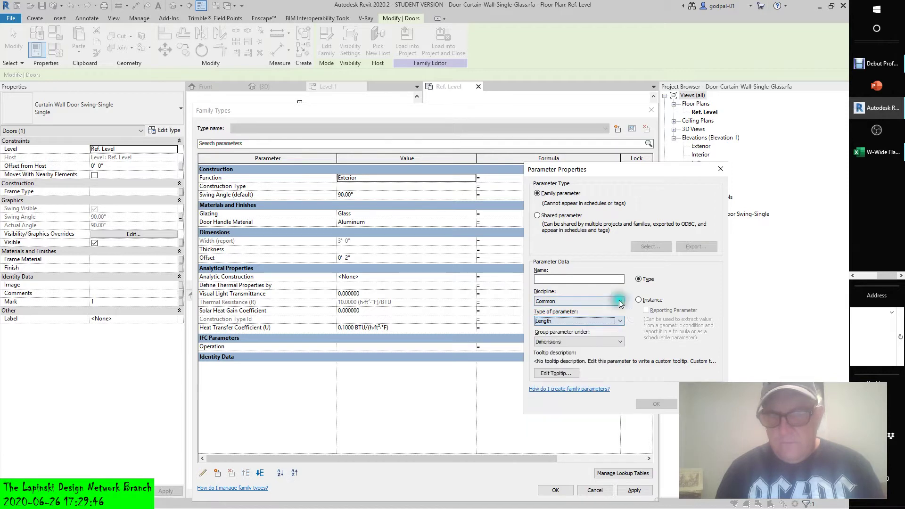
left_click(621, 302)
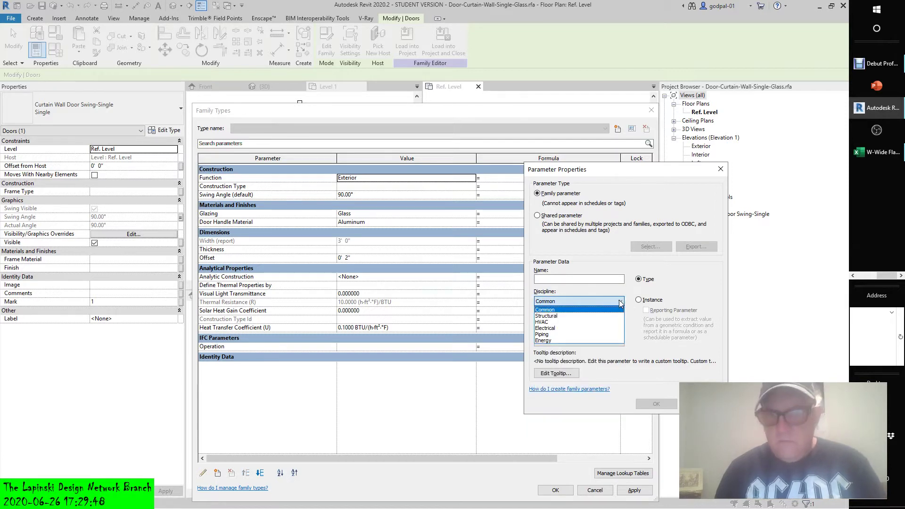
left_click(566, 341)
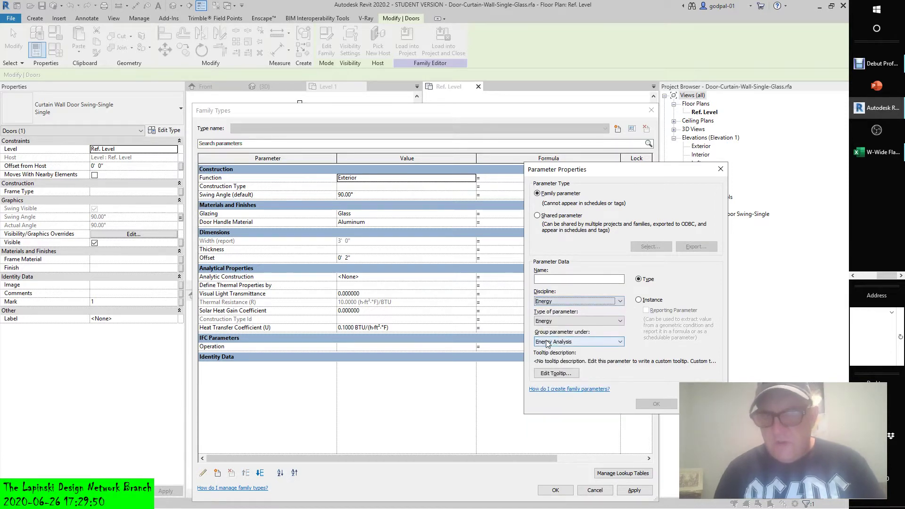
left_click(578, 320)
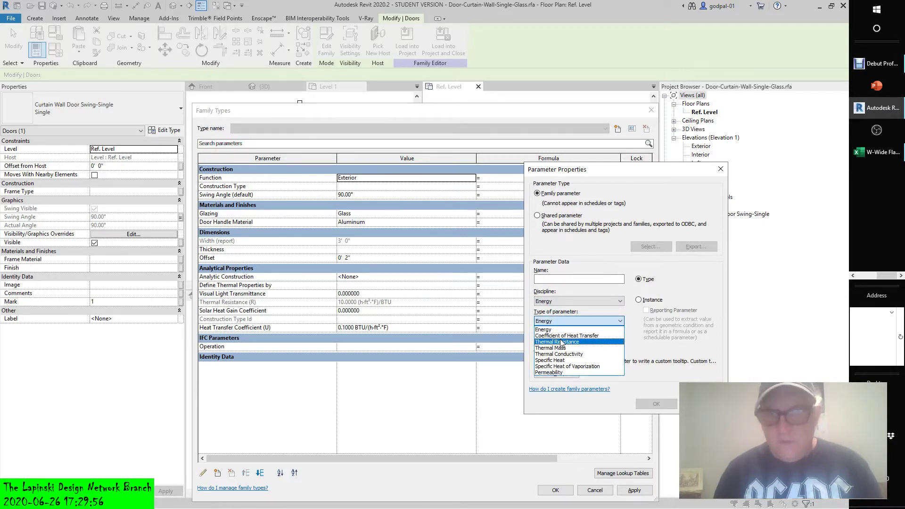
key("Up")
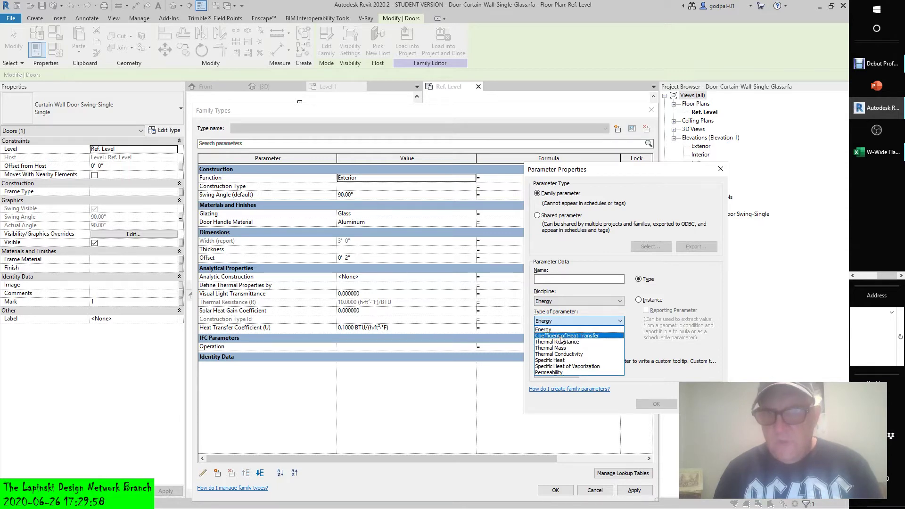
key("Return")
- Group the new parameter under Green Building Properties and open its name for editing
left_click(563, 343)
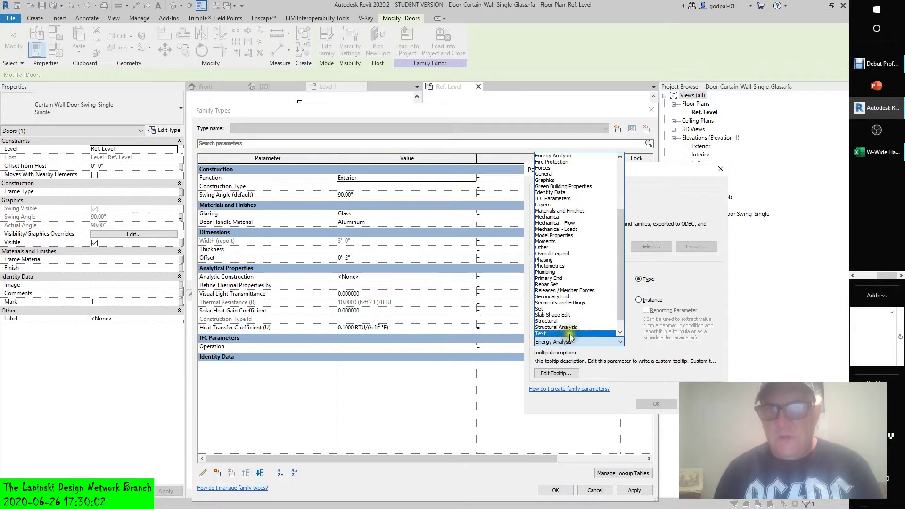
left_click(618, 205)
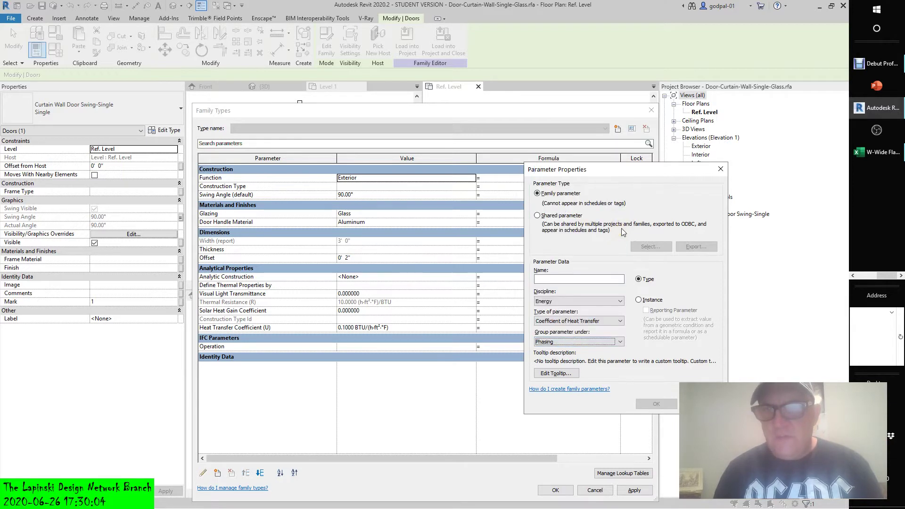
left_click(604, 344)
scroll(623, 324, "down", 1)
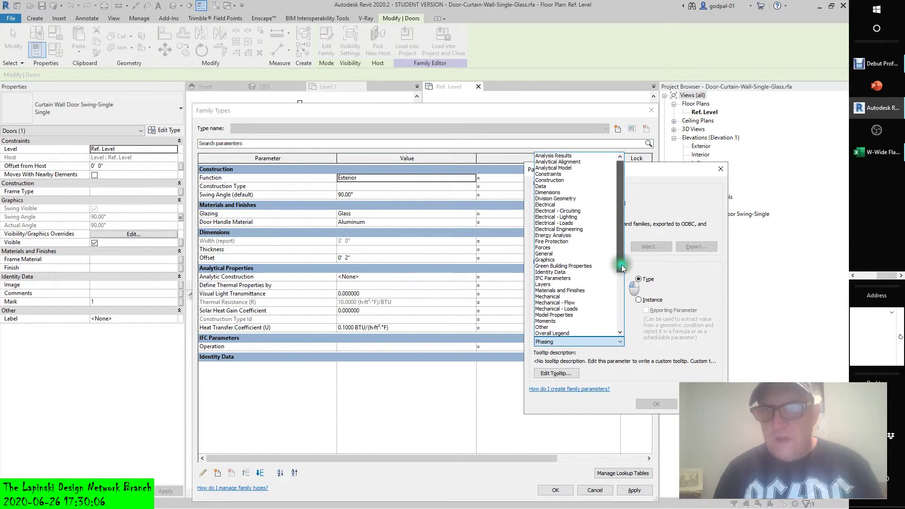
scroll(621, 244, "up", 5)
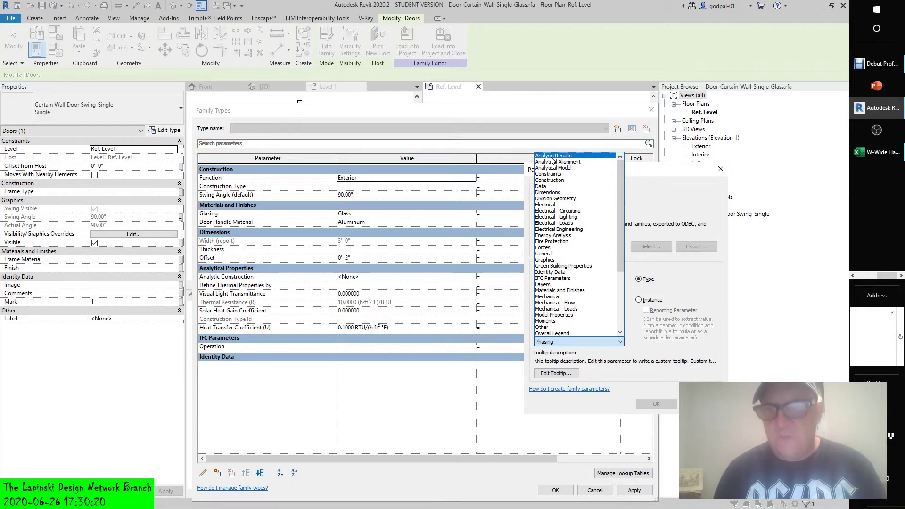
left_click(549, 266)
left_click(550, 279)
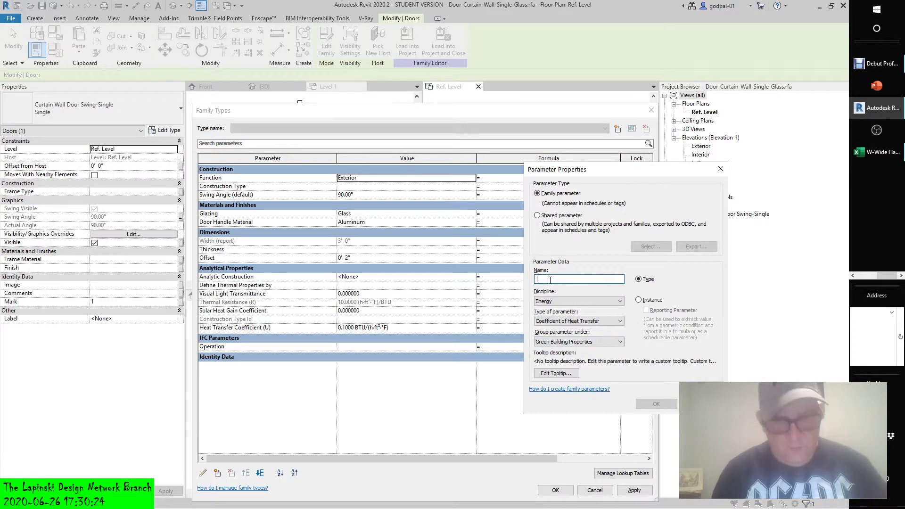
- Name the new parameter "test", create it, and reposition the Family Types dialog
type("test")
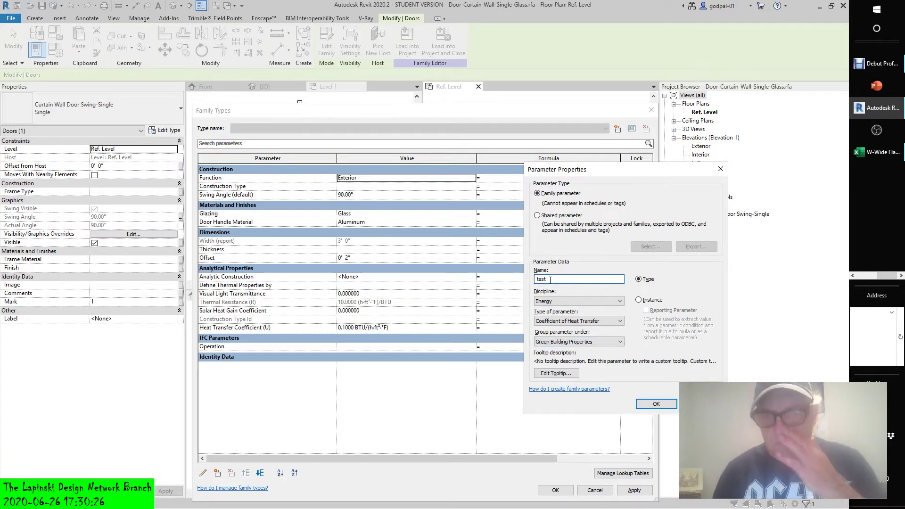
left_click(651, 404)
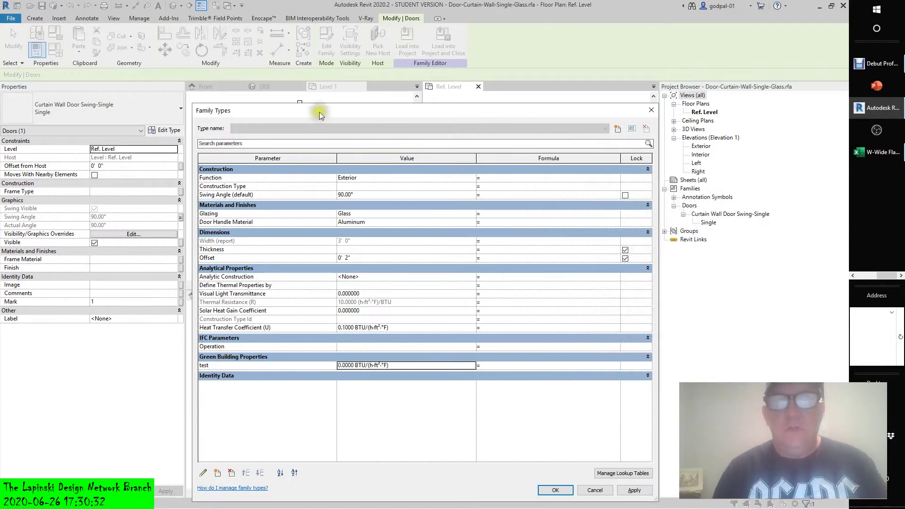
left_click_drag(318, 112, 320, 103)
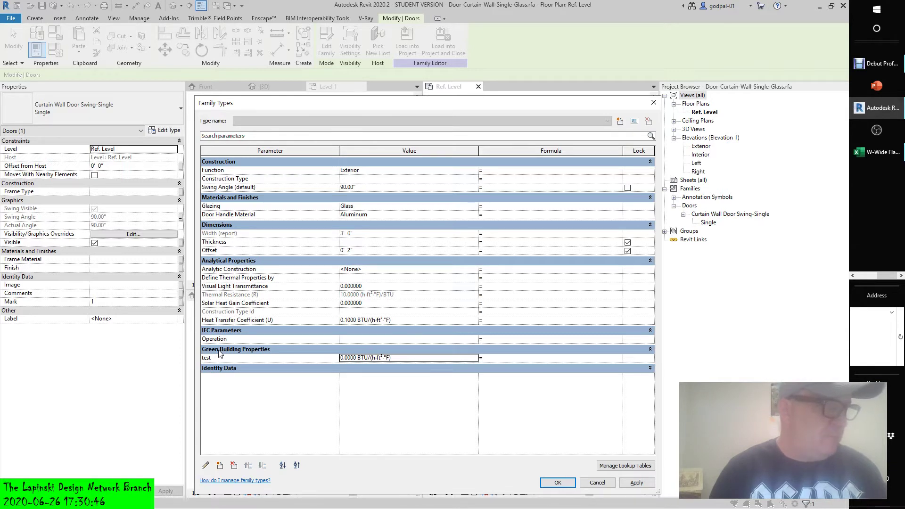
- Sort the family parameters within their groups in descending and ascending order, selecting the test parameter to compare its placement
left_click(297, 466)
left_click(283, 466)
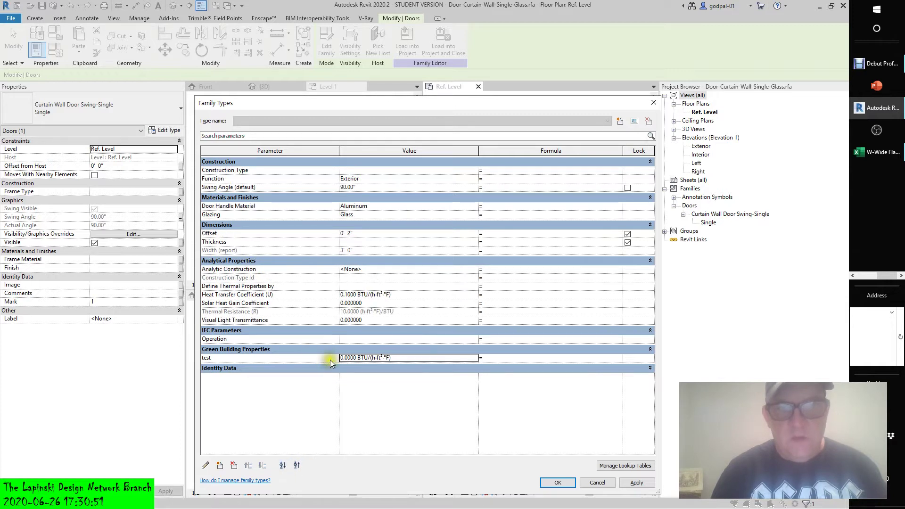
left_click(214, 359)
left_click(297, 465)
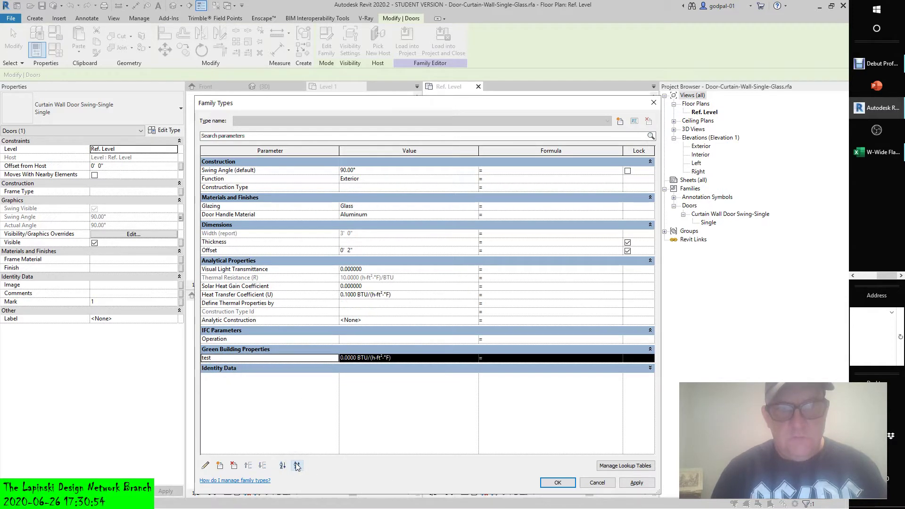
left_click(282, 466)
- Collapse and re-expand the Green Building Properties group, and discard the family type changes
left_click(230, 351)
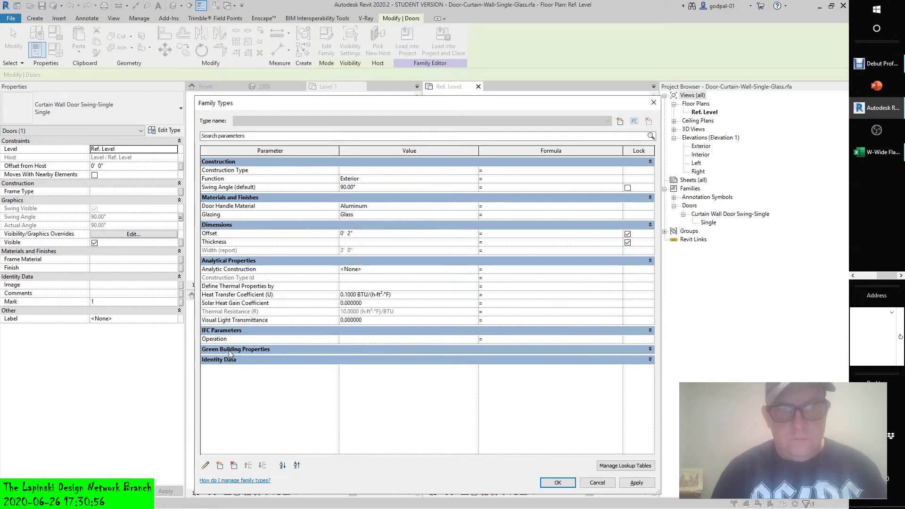
left_click(650, 349)
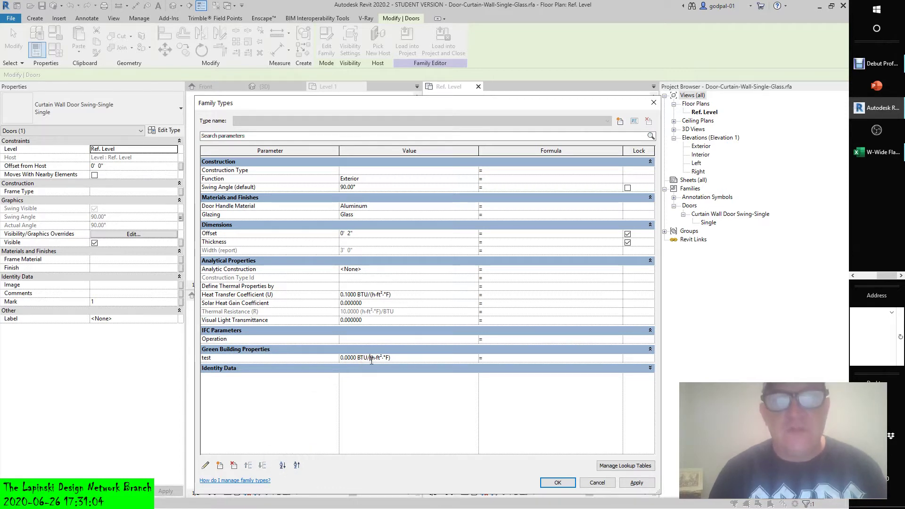
left_click(597, 482)
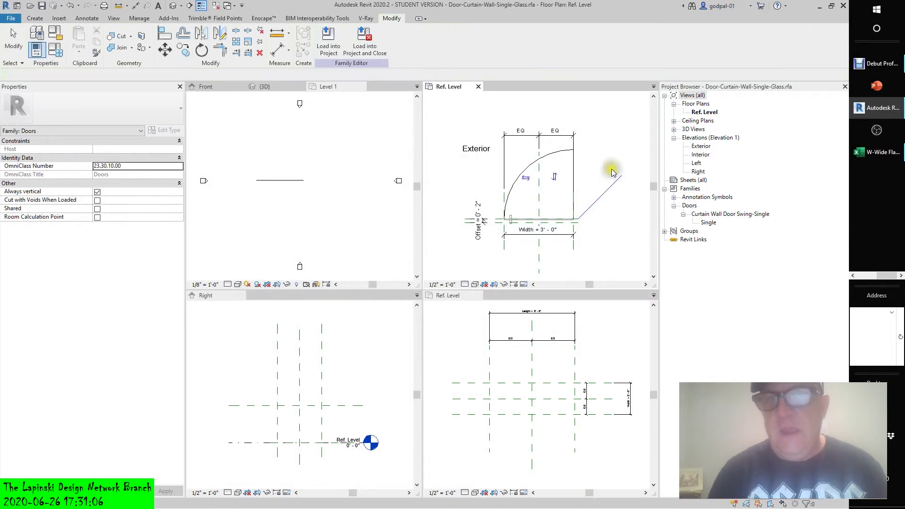
- Examine the Parameter Properties offered for labelling the EQ dimension above the door swing, and leave without creating a parameter
left_click(561, 135)
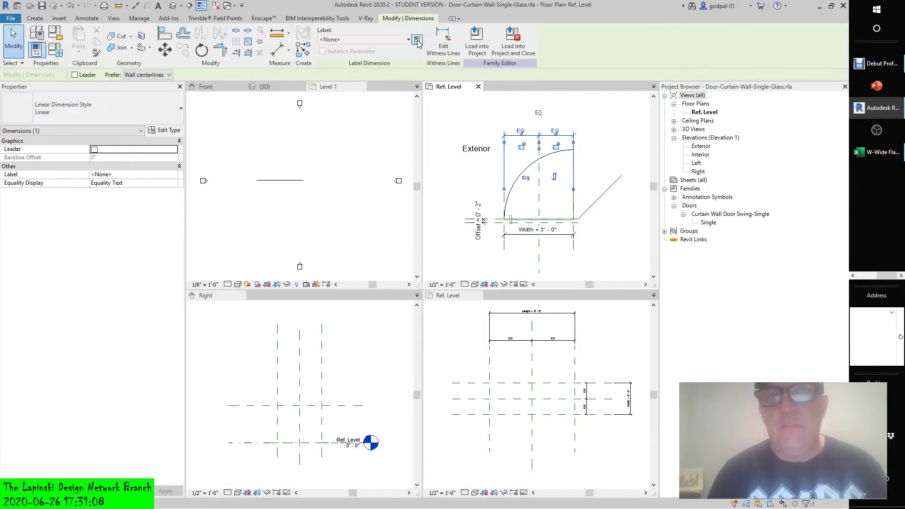
left_click(417, 40)
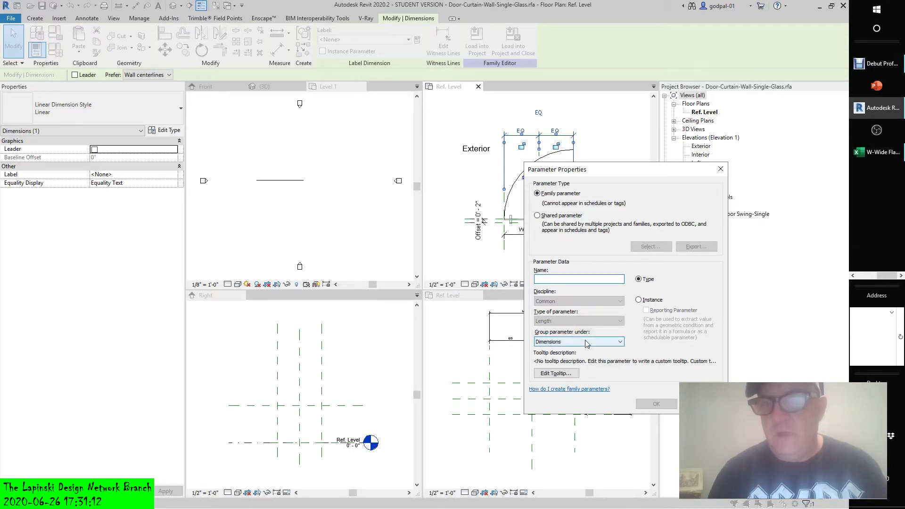
key("Escape")
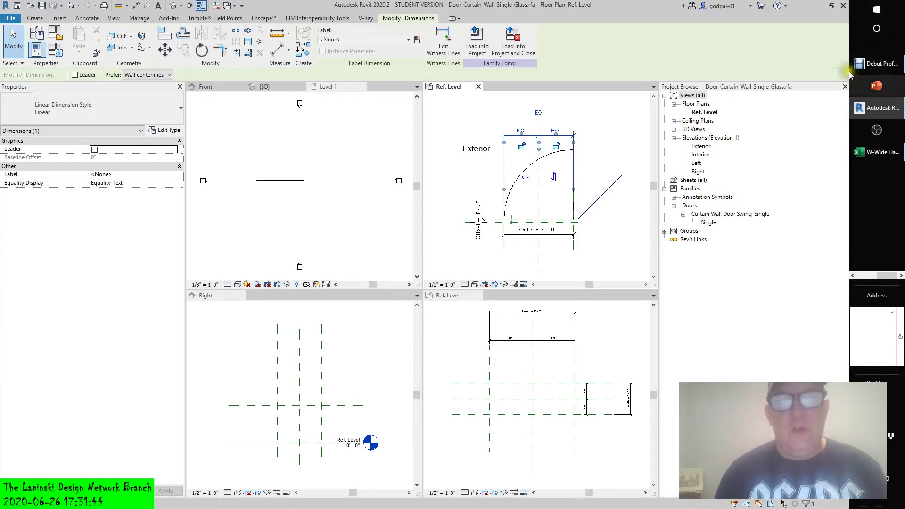
- Switch to the project's Level 1 floor plan and dismiss the save reminder without saving
left_click(297, 135)
left_click(298, 159)
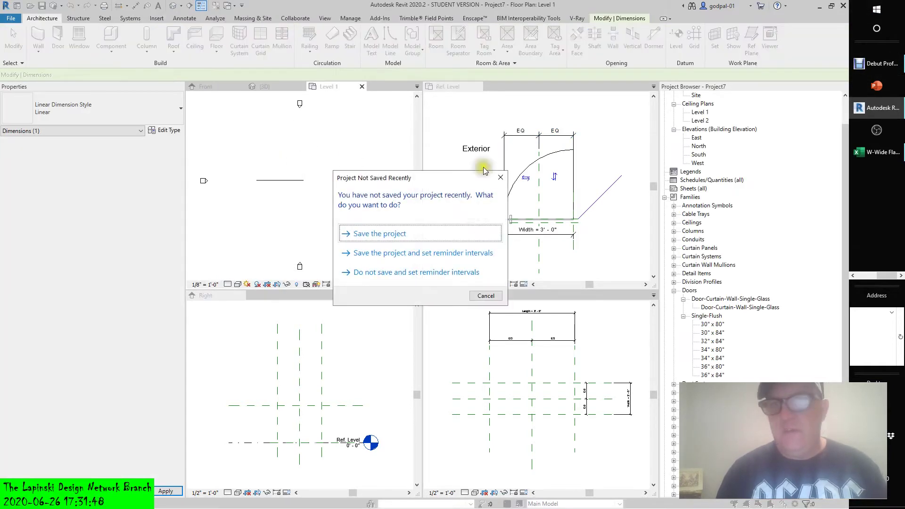
left_click(485, 295)
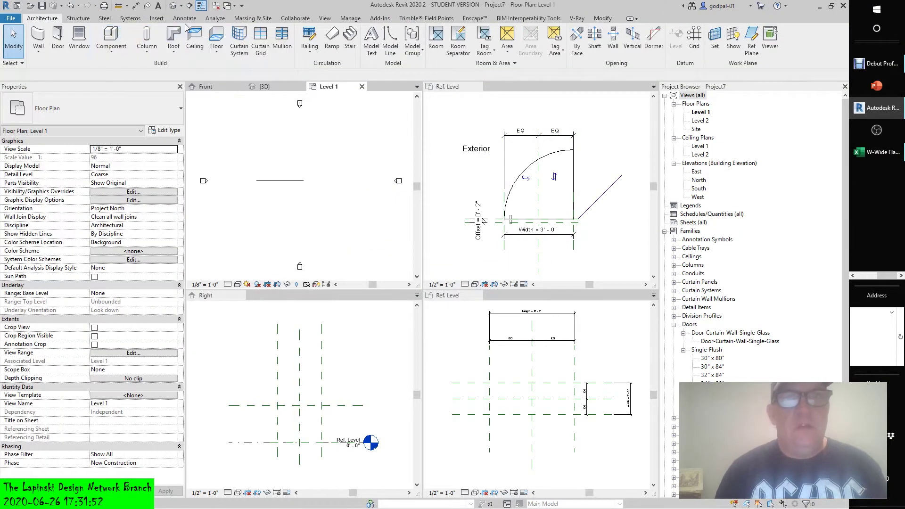
- Try to load W-Wide Flange.rfa into the project from the Steel folder under Structural Framing in the US Imperial library
left_click(153, 19)
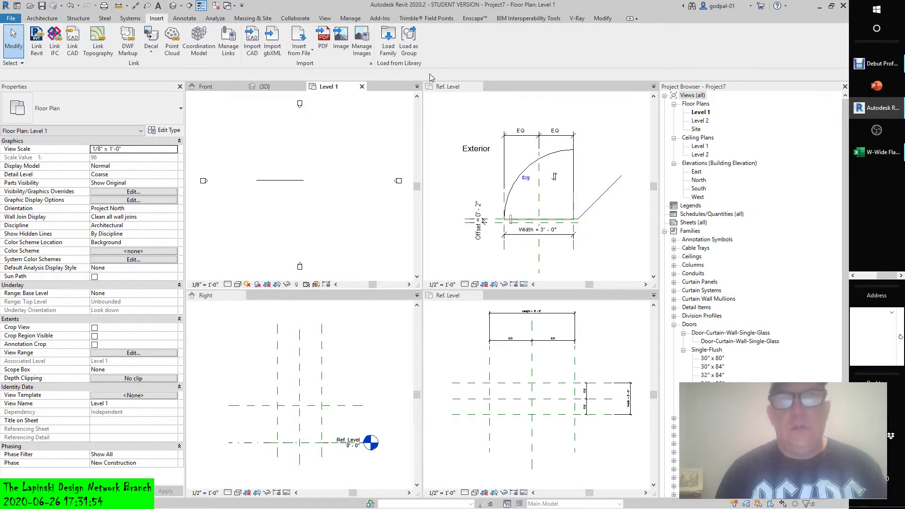
left_click(385, 45)
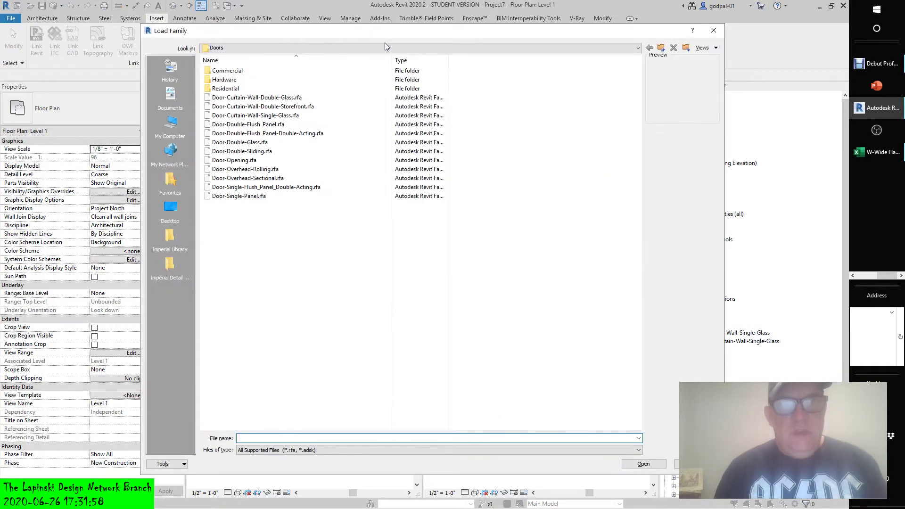
left_click(609, 47)
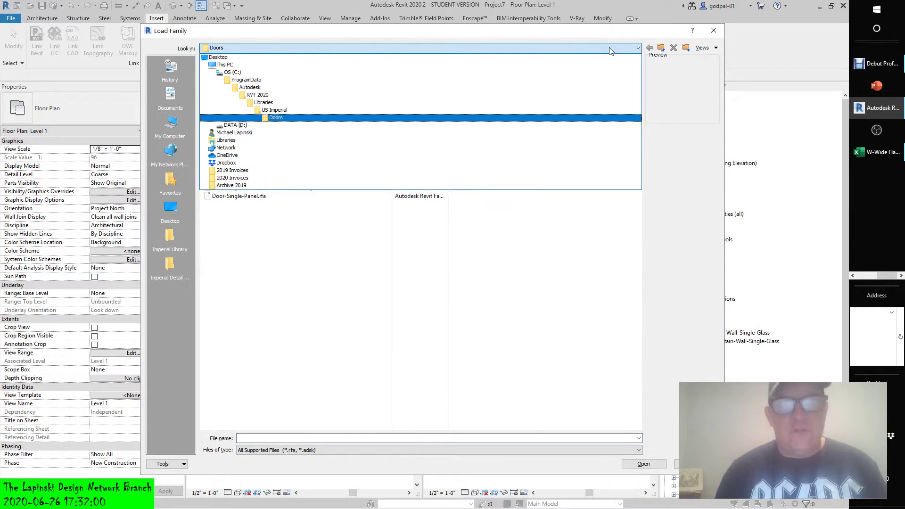
left_click(298, 110)
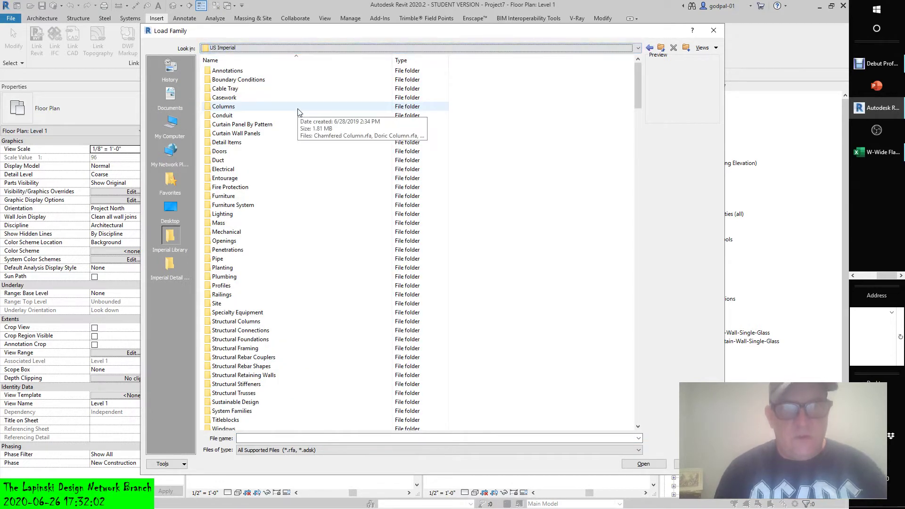
double_click(243, 348)
double_click(217, 98)
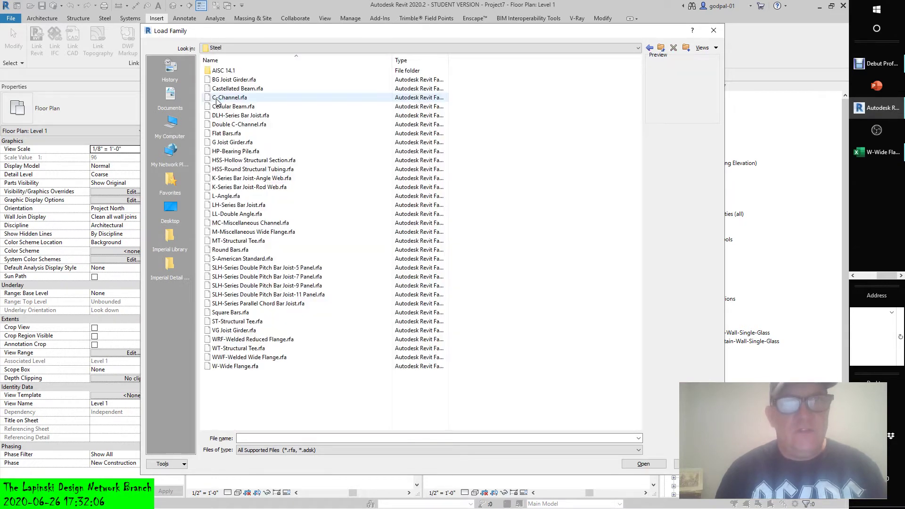
left_click(283, 366)
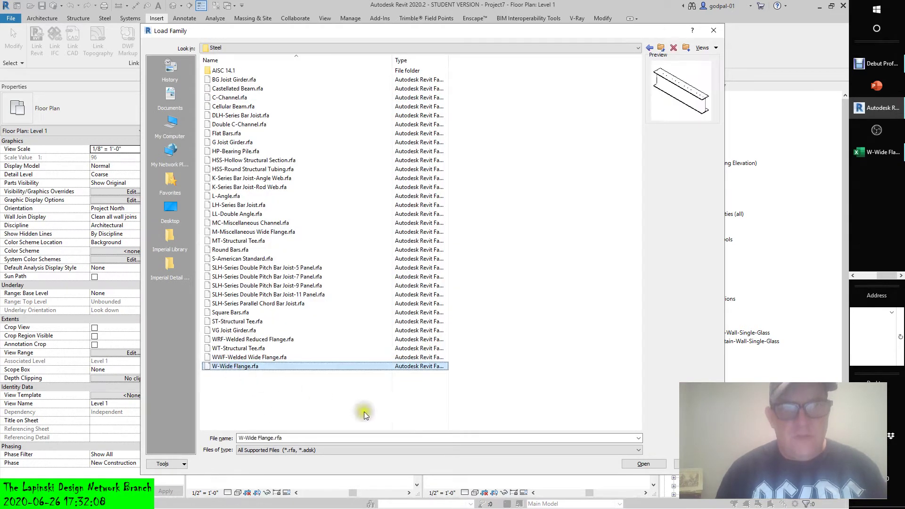
left_click(625, 464)
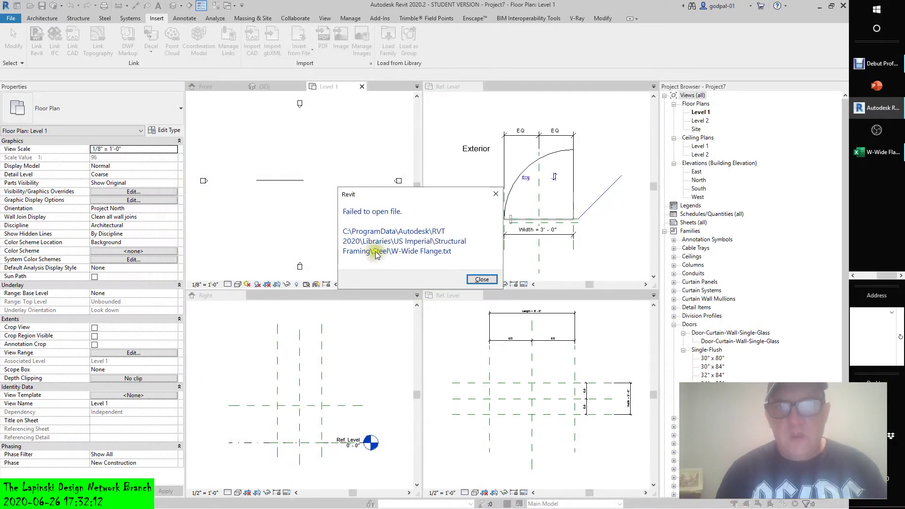
left_click(482, 279)
- Close the W-Wide Flange family's 3D view and return to the project's Level 1 plan
left_click(271, 86)
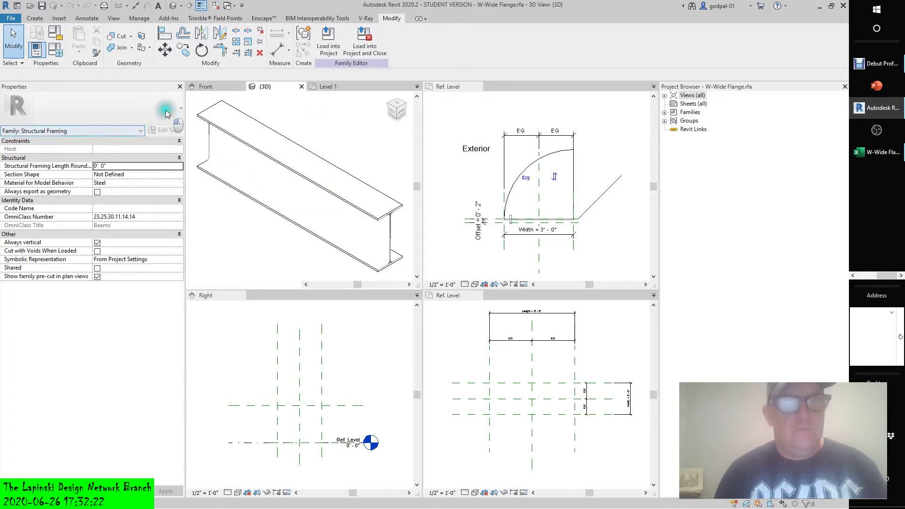
left_click(324, 87)
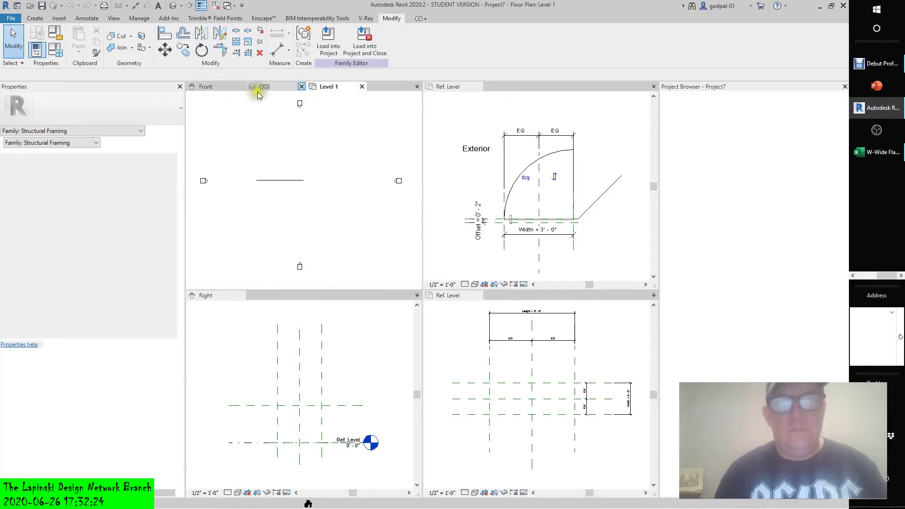
left_click(301, 86)
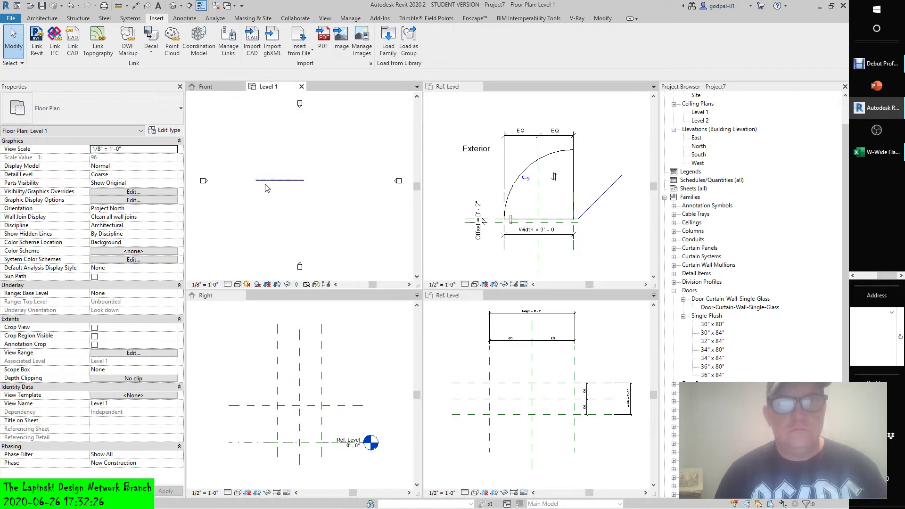
- Activate Family3's Front elevation without saving, combine the open views as tabs and close the inactive ones
left_click(214, 86)
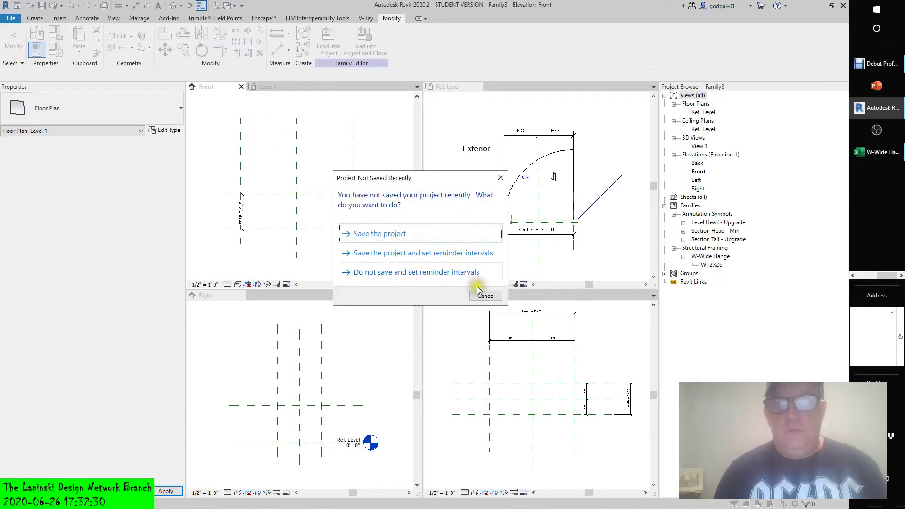
left_click(486, 296)
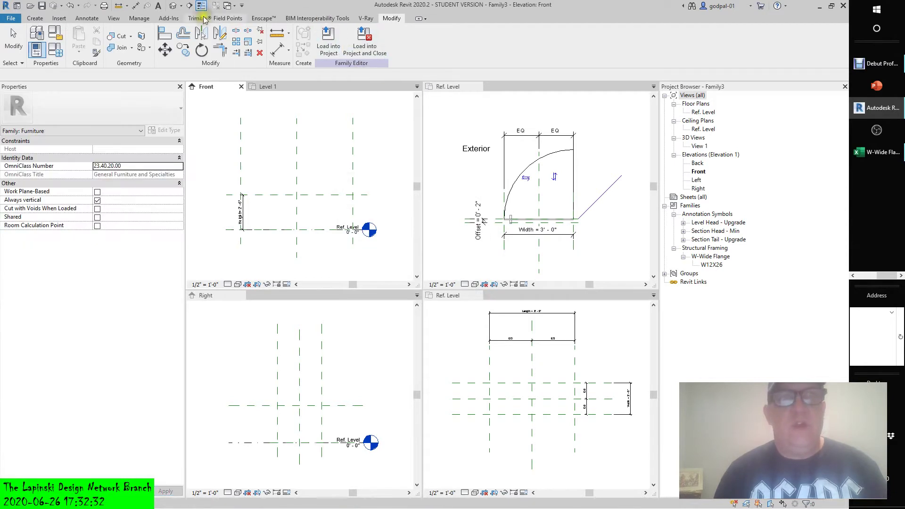
left_click(114, 18)
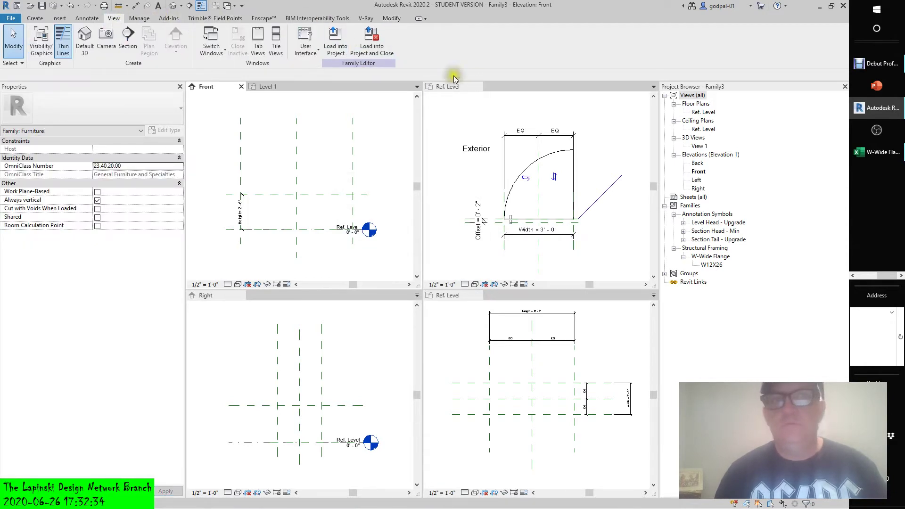
left_click(258, 40)
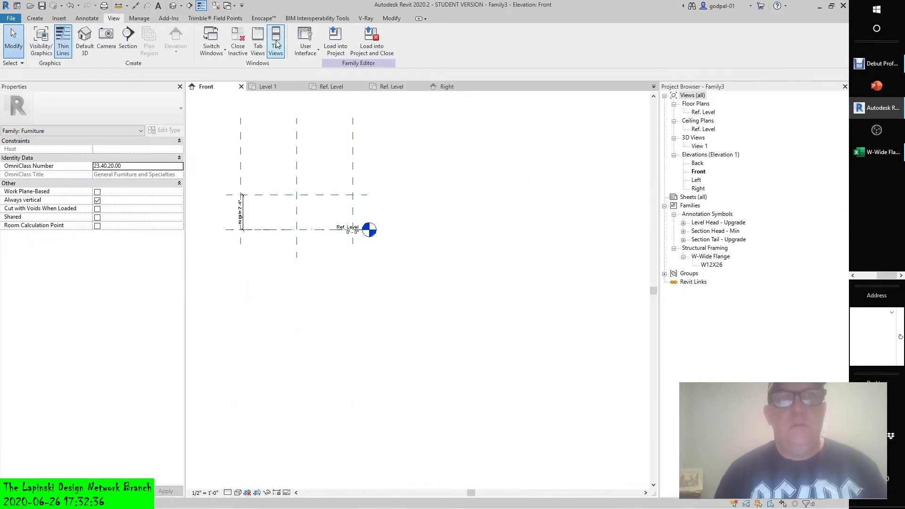
middle_click(425, 214)
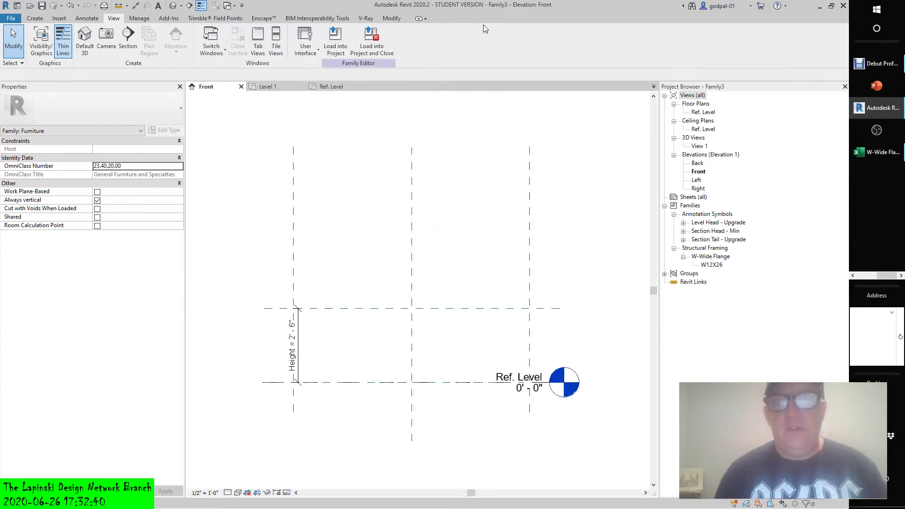
- Activate the door family's Ref. Level plan, tile the open views and zoom all of them to fit
left_click(282, 88)
left_click(326, 87)
left_click(394, 222)
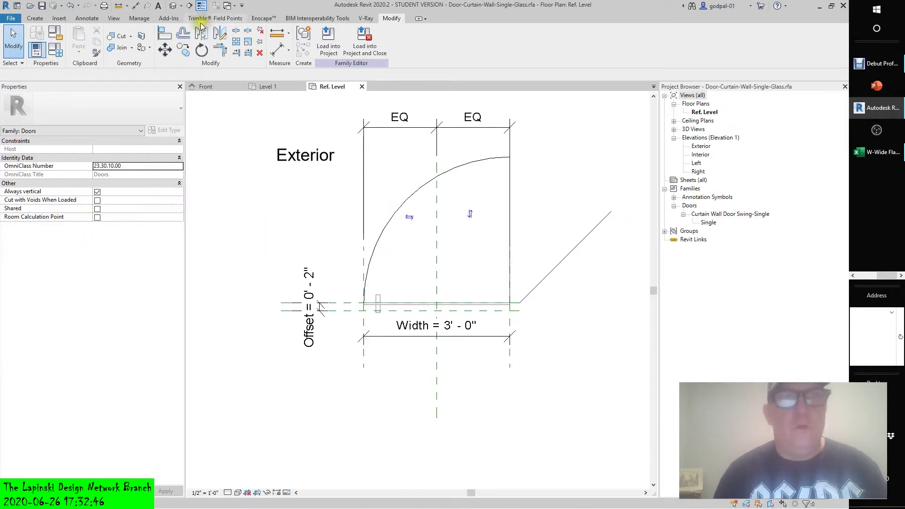
left_click(114, 19)
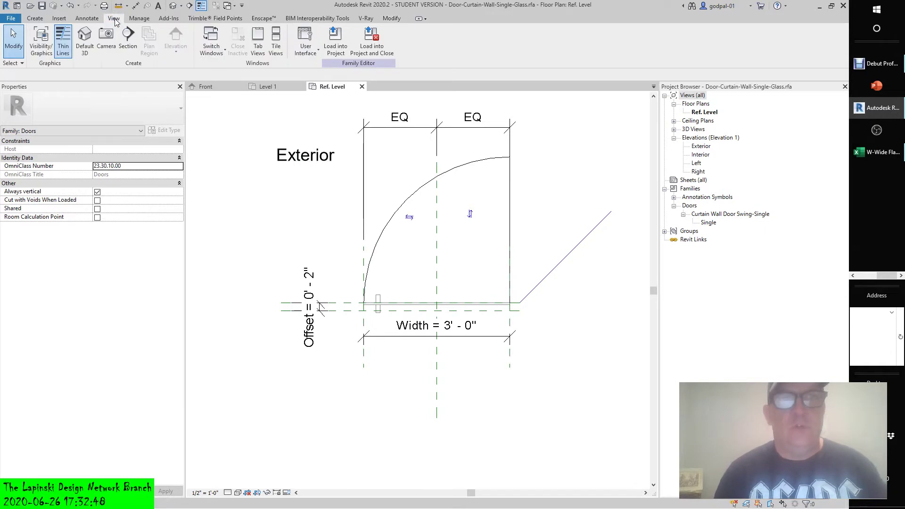
left_click(276, 43)
left_click(465, 183)
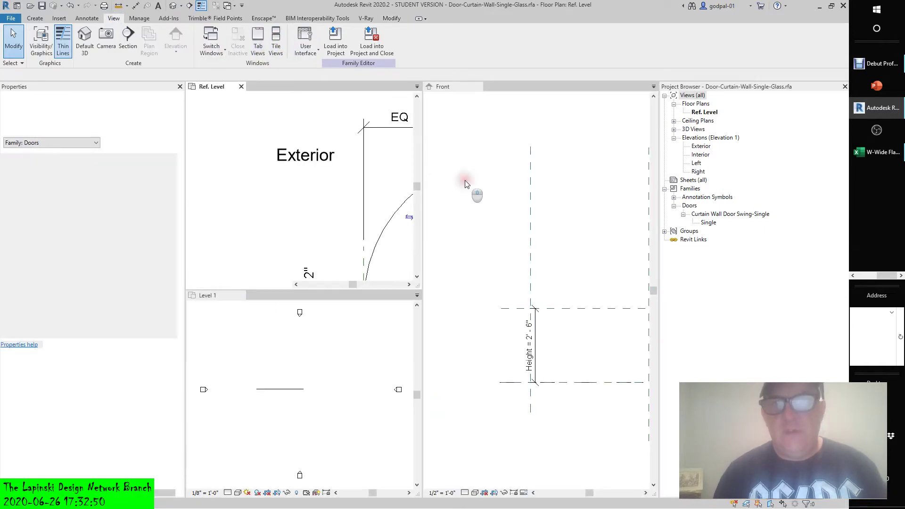
key("z")
key("a")
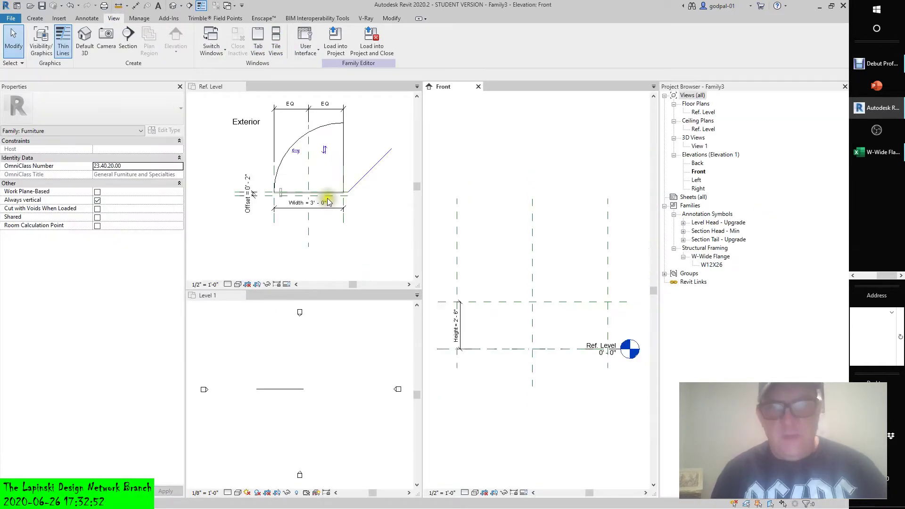
- Compare the tiled views by activating Level 1, the Front elevation and the door's Ref. Level plan in turn
left_click(309, 340)
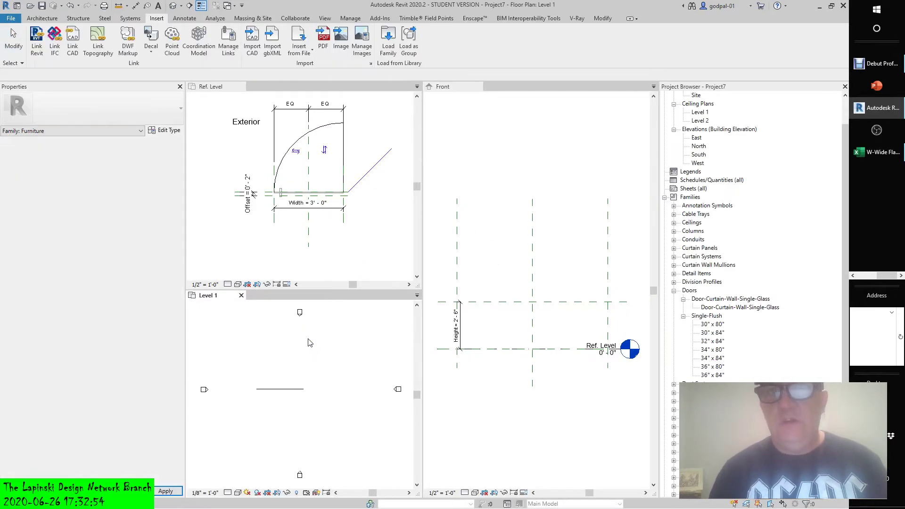
left_click(491, 262)
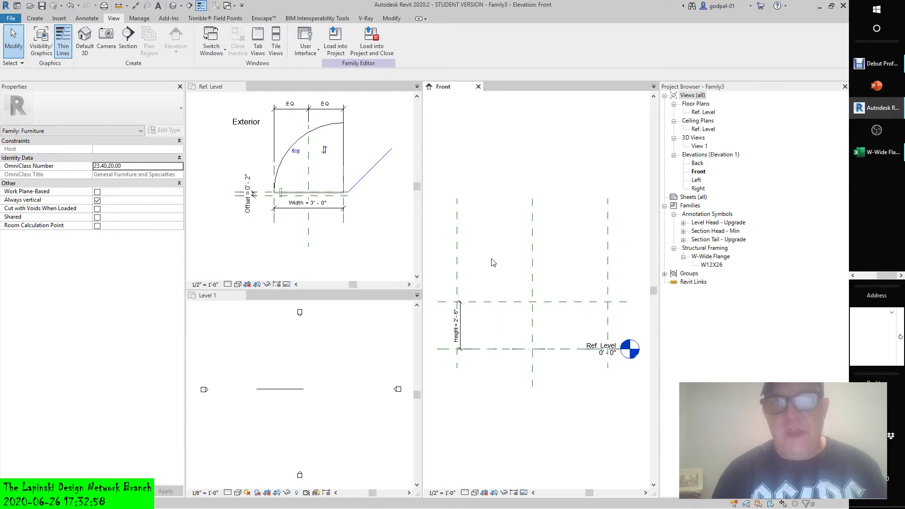
left_click(377, 234)
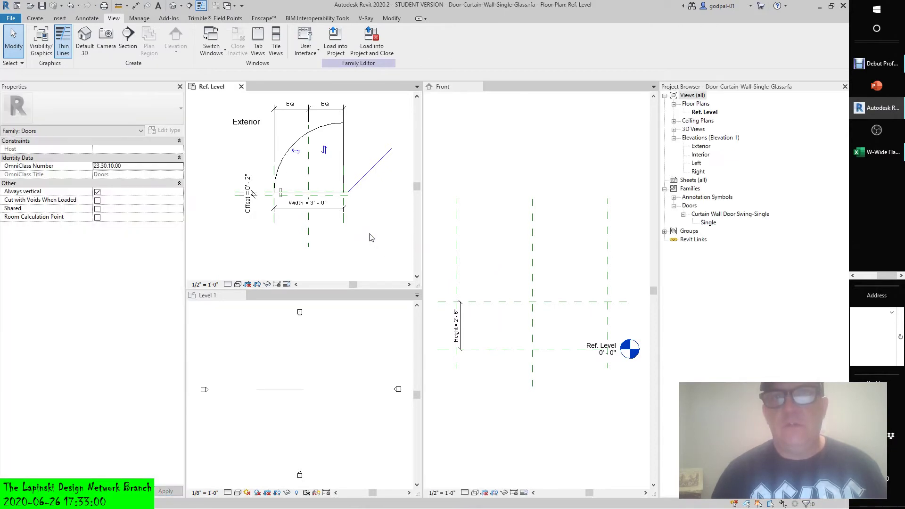
- Activate the project's Level 1 plan and try to load W-Wide Flange.rfa from the Steel library folder
left_click(329, 341)
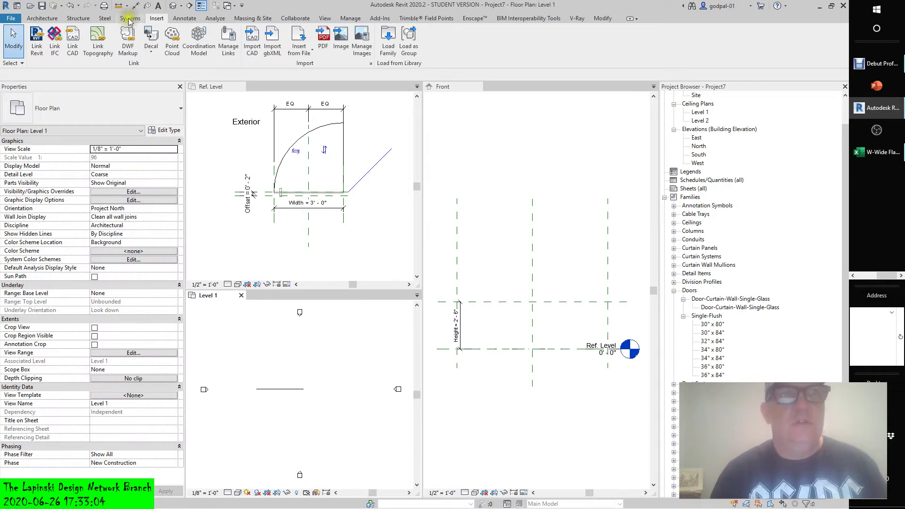
left_click(388, 43)
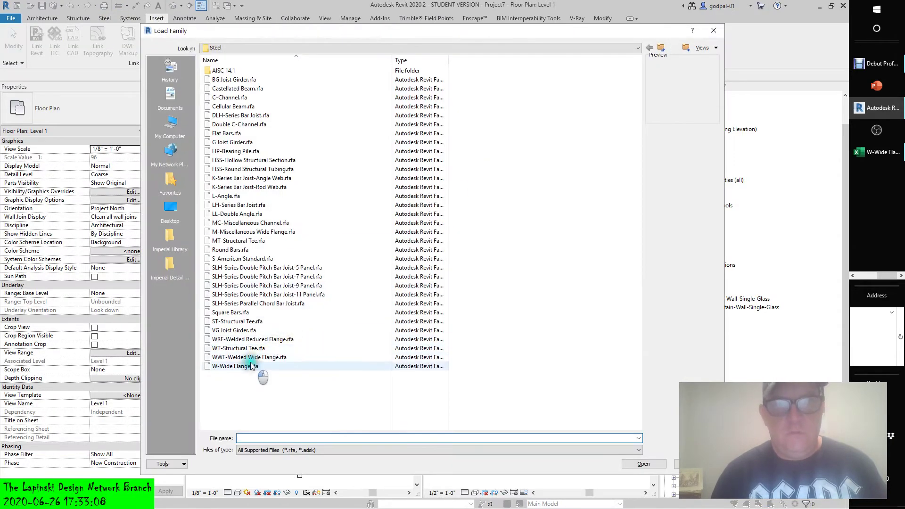
left_click(235, 367)
left_click(642, 464)
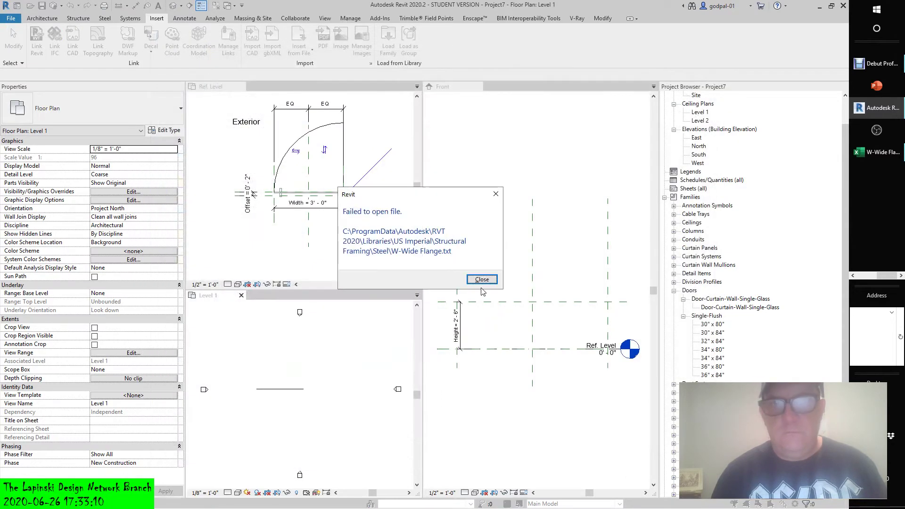
left_click(483, 280)
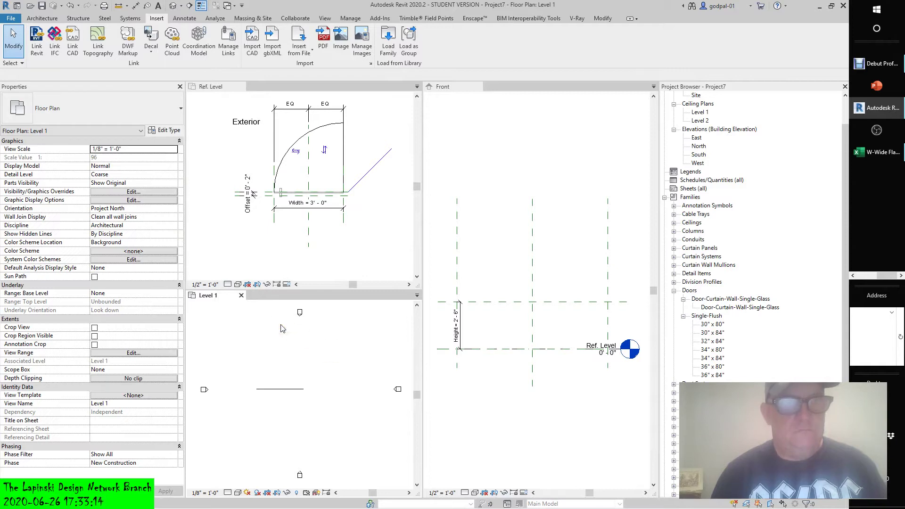
- Try to load W-Wide Flange.rfa through the Desk component's type properties, and cancel the component's type edit
left_click(74, 18)
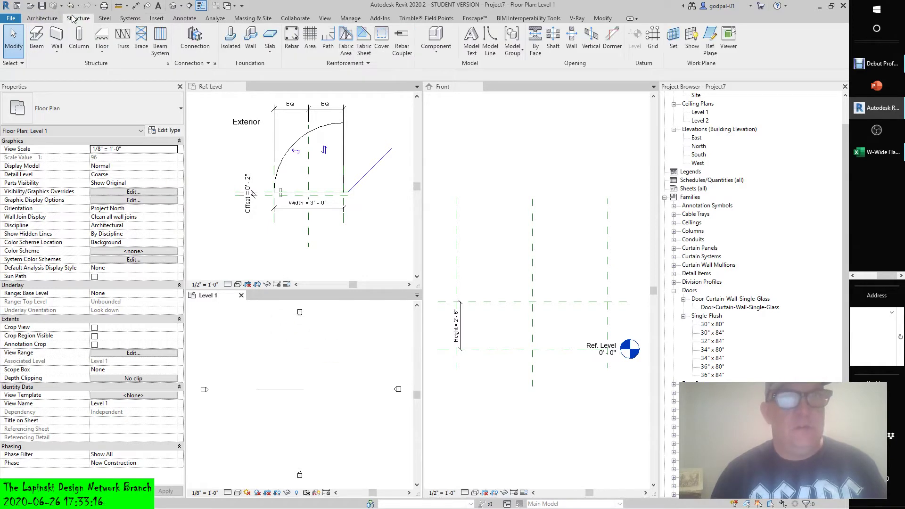
left_click(436, 37)
left_click(174, 130)
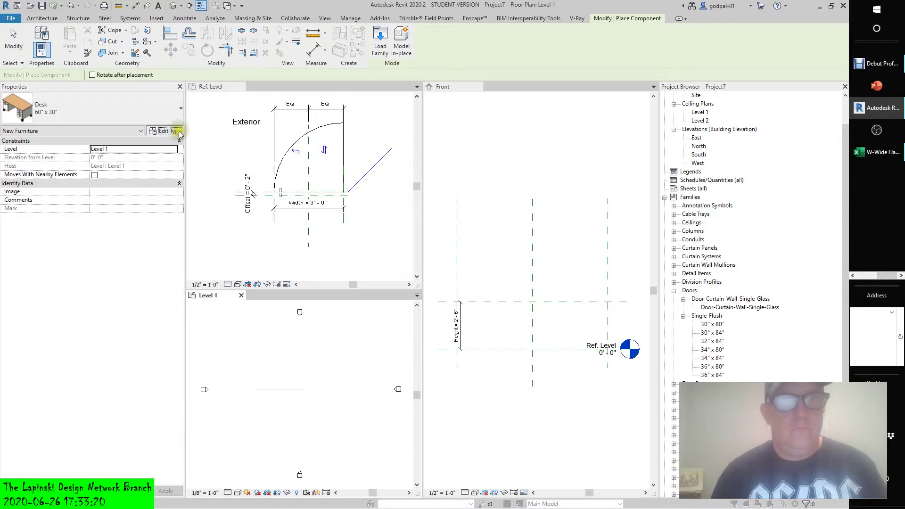
left_click(568, 104)
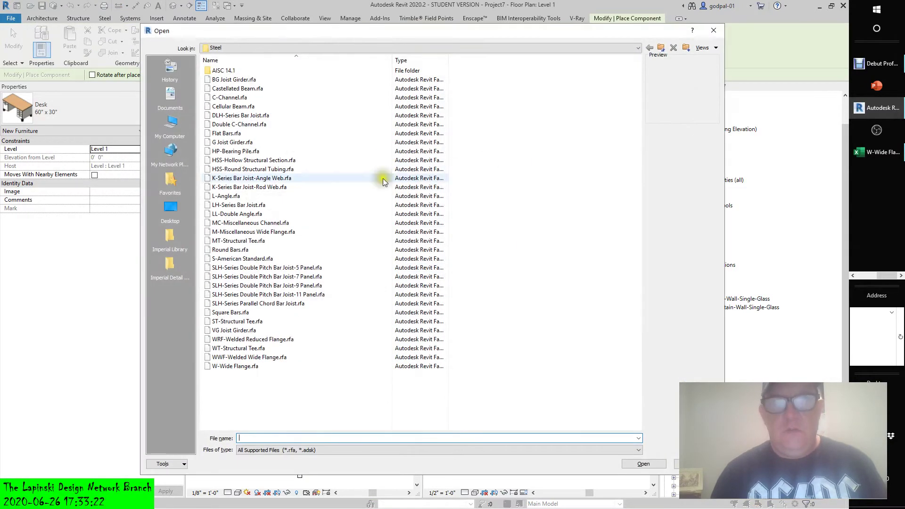
left_click(245, 366)
key("Return")
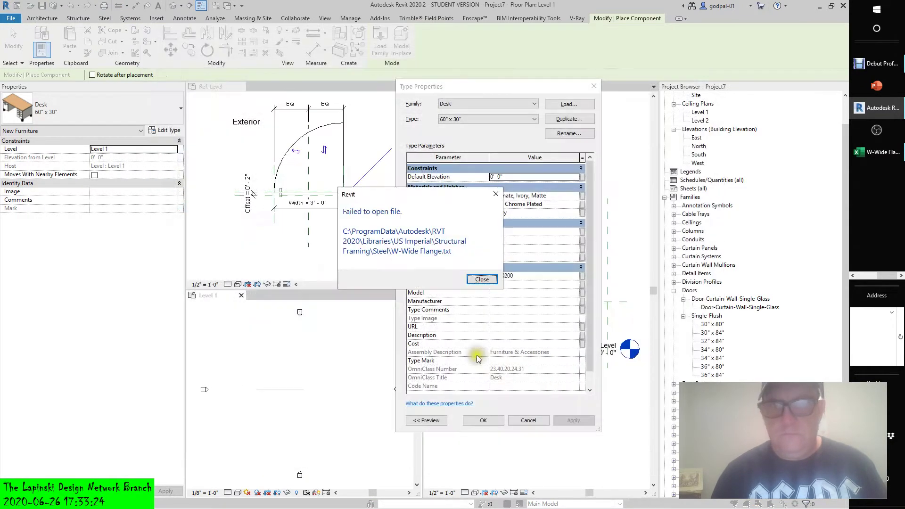
left_click(481, 280)
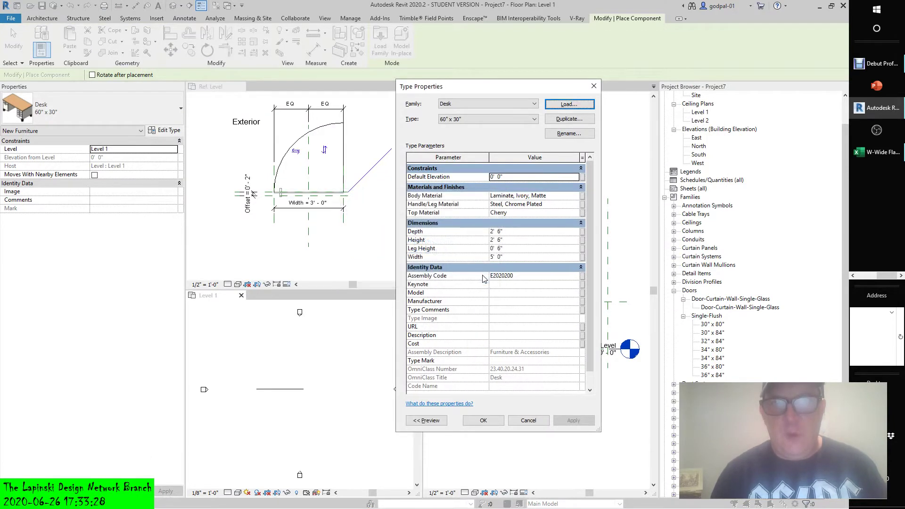
left_click(524, 421)
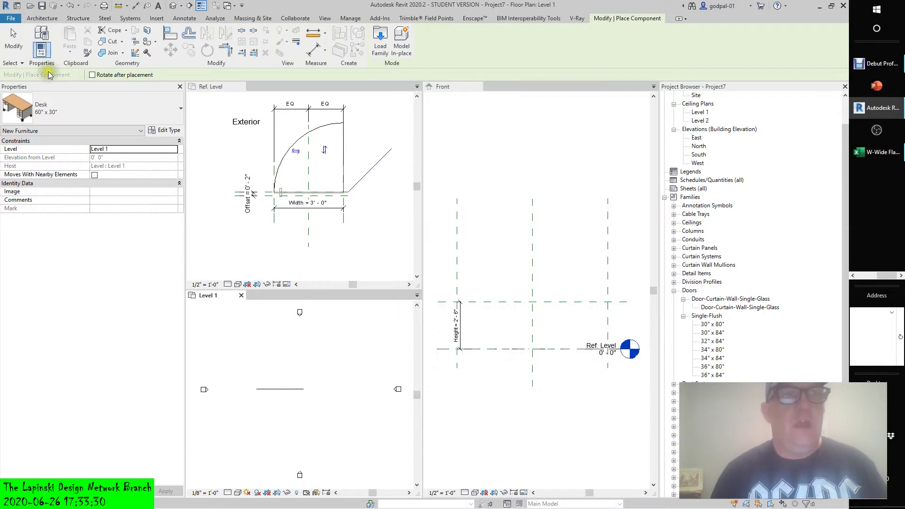
- Start the structural Beam tool and check which beam families and types the project offers
left_click(77, 19)
left_click(36, 38)
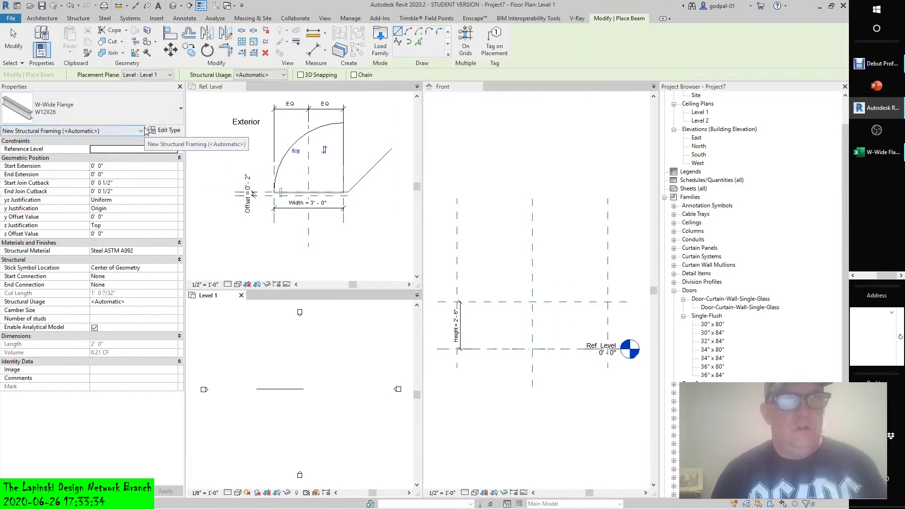
left_click(179, 113)
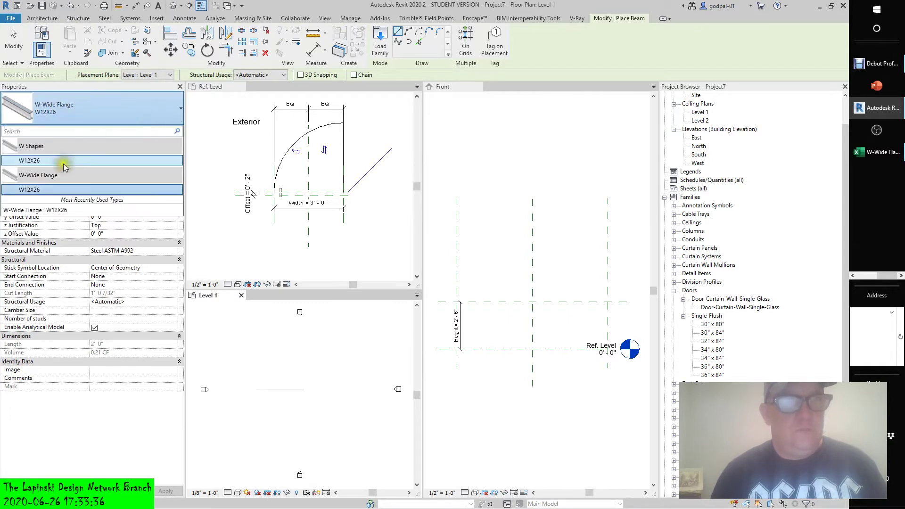
left_click(72, 112)
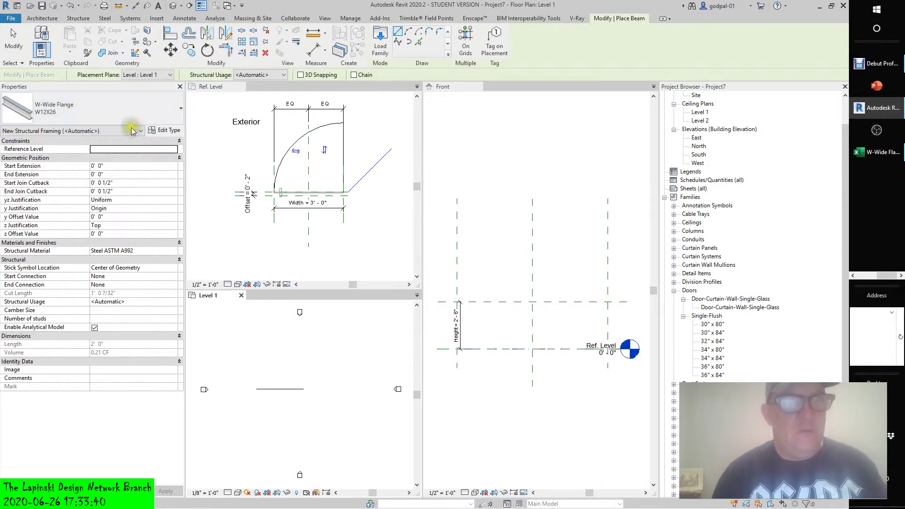
- Try to load W-Wide Flange.rfa from the W-Wide Flange beam's type properties, check its type list, and cancel the edit
left_click(166, 131)
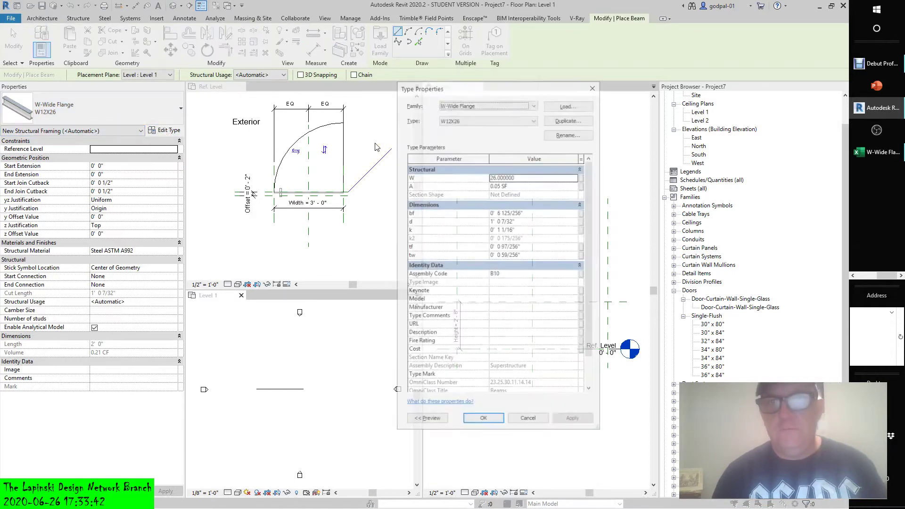
left_click(568, 105)
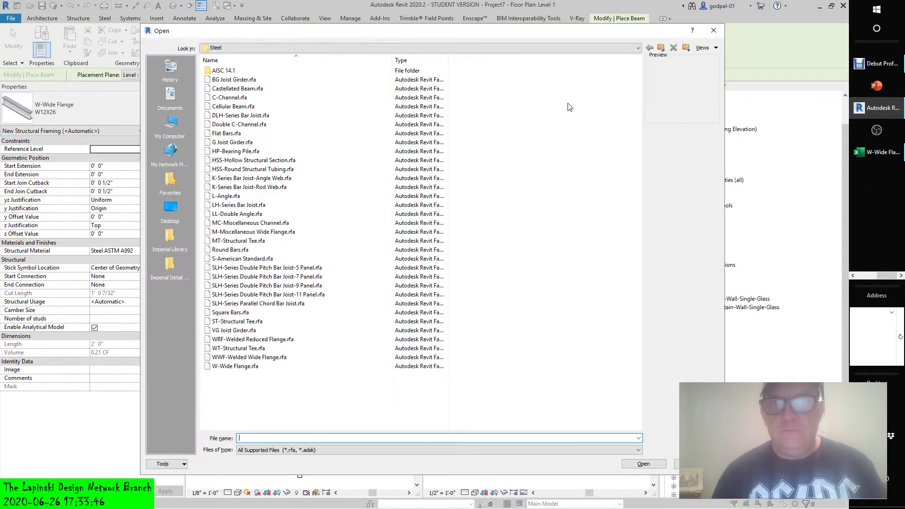
left_click(235, 365)
left_click(644, 463)
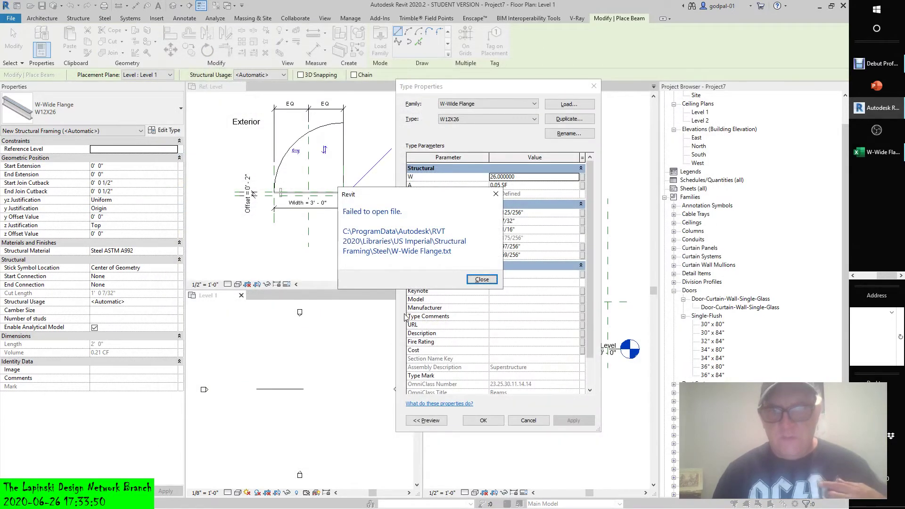
left_click(483, 280)
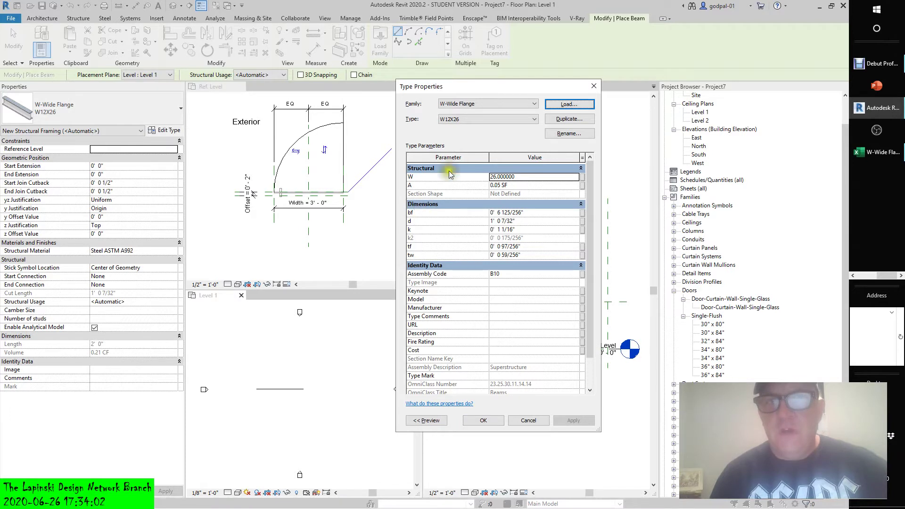
left_click(462, 119)
left_click(462, 119)
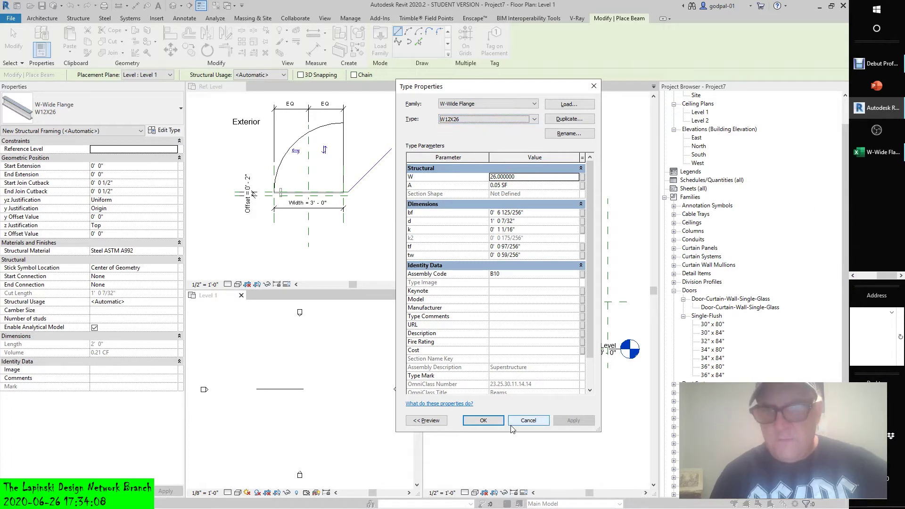
left_click(525, 421)
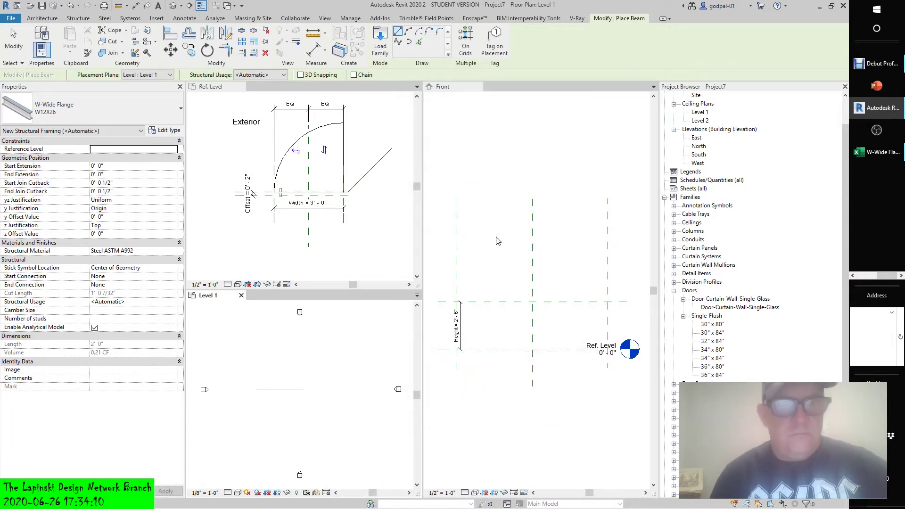
- Close the door family, Project7 and the remaining Front elevation's family without saving any of them
left_click(241, 87)
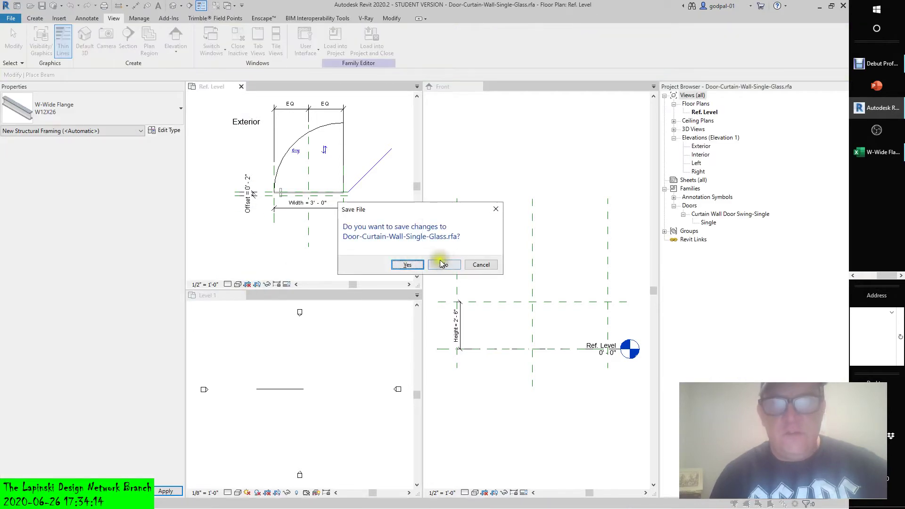
left_click(441, 265)
left_click(253, 298)
left_click(270, 180)
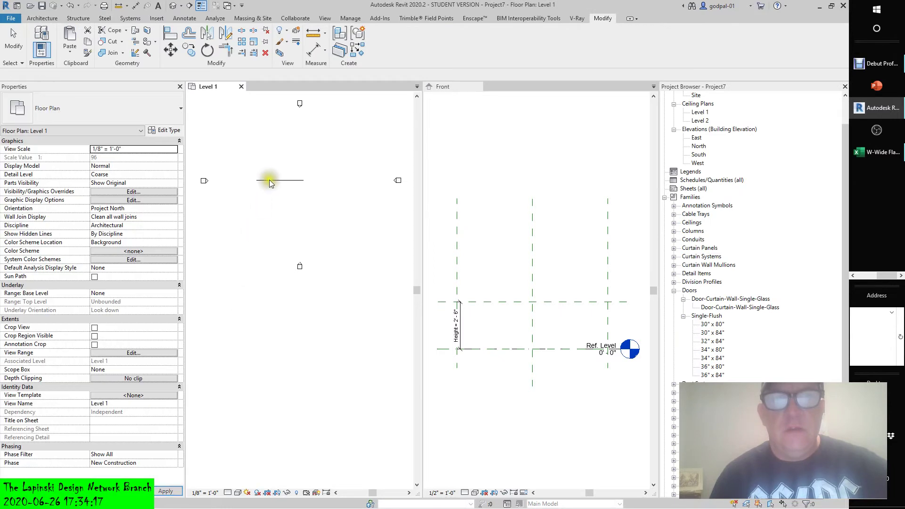
left_click(241, 86)
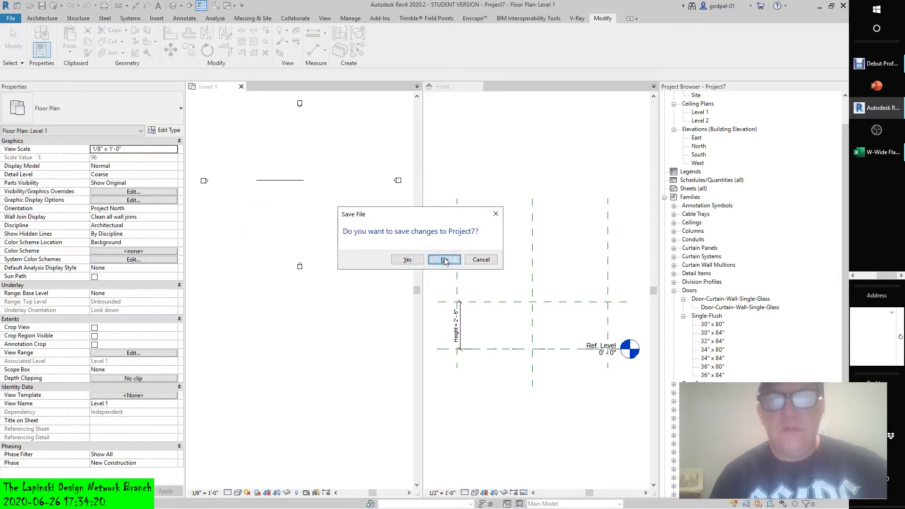
left_click(444, 259)
left_click(241, 87)
left_click(443, 259)
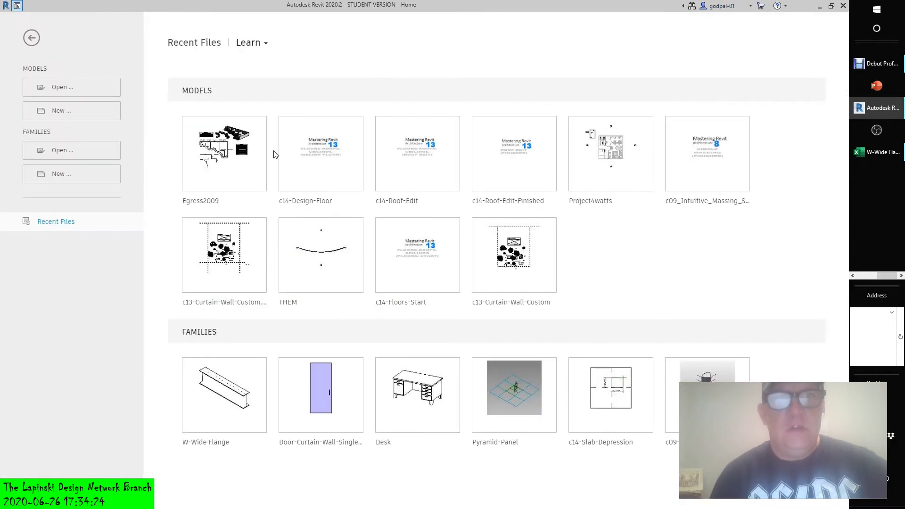
- Create a new project from the Structural Template
left_click(67, 111)
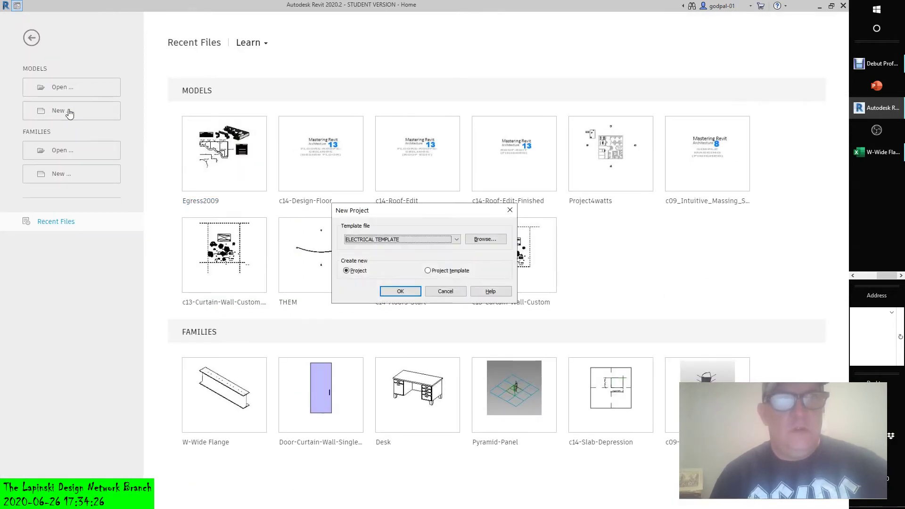
left_click(421, 239)
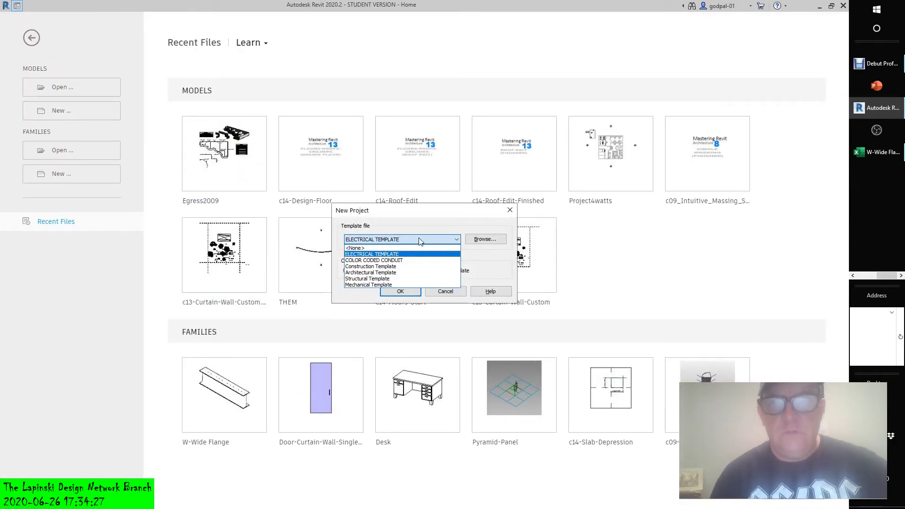
left_click(370, 279)
left_click(399, 291)
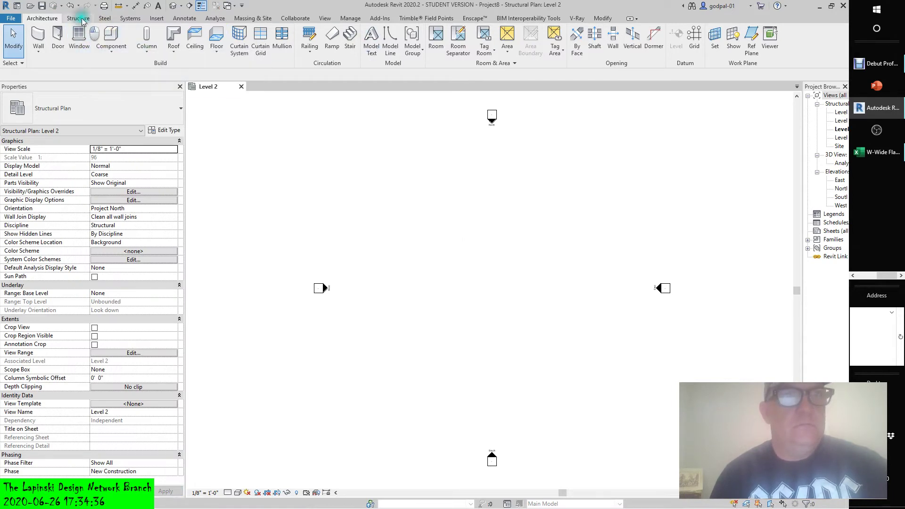
- Check the beam types available in the new project, and widen the Project Browser to examine its structural families
left_click(36, 39)
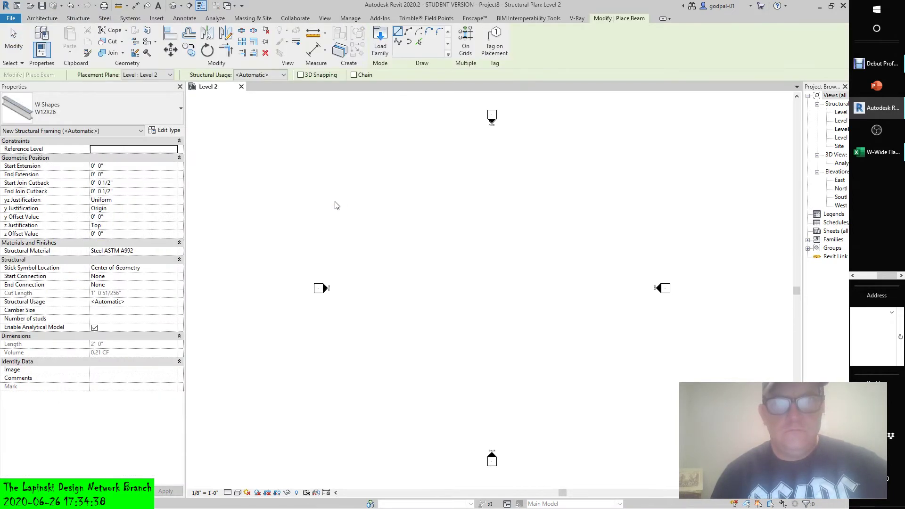
left_click(181, 108)
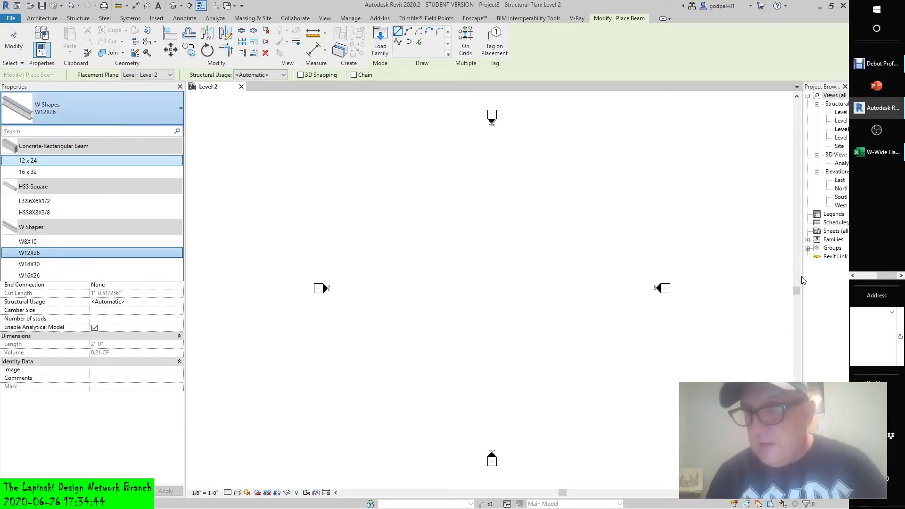
left_click_drag(802, 273, 653, 276)
left_click(659, 241)
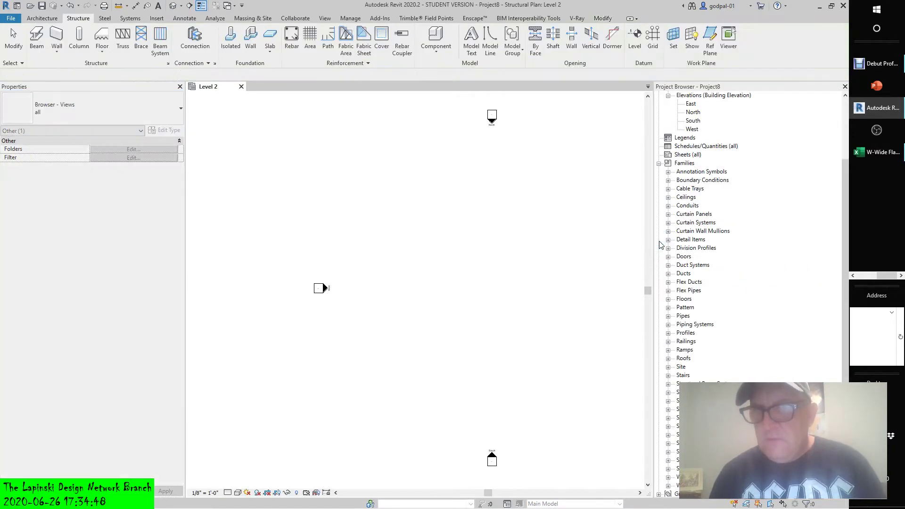
left_click(668, 427)
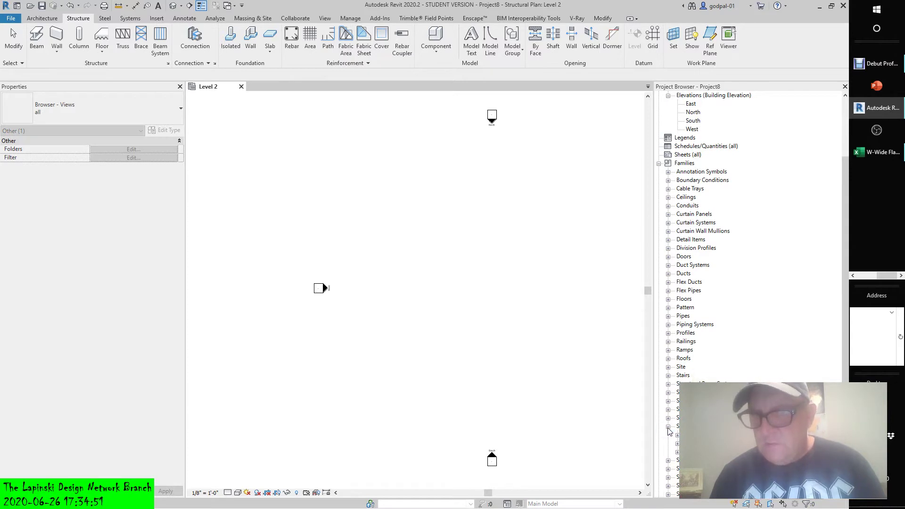
left_click(677, 453)
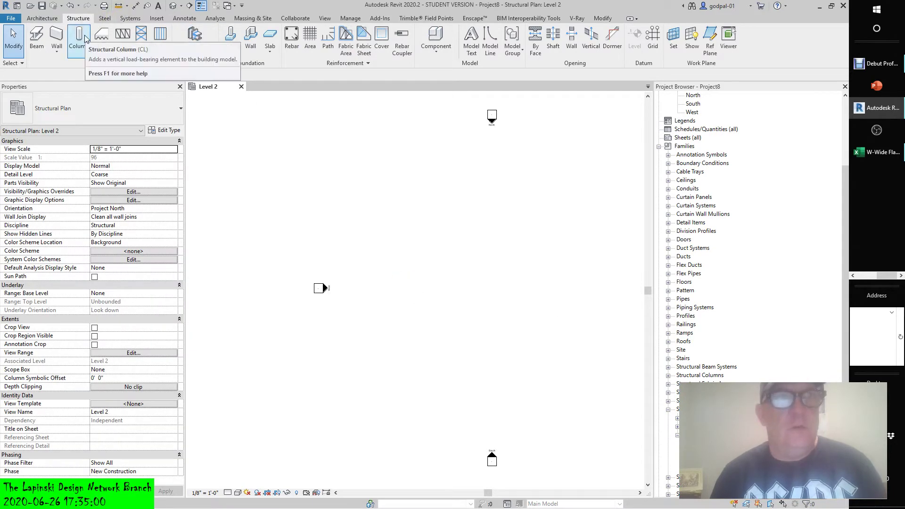
- Try to load W-Wide Flange.rfa from the Steel folder through the beam's type properties, and cancel the edit
left_click(36, 38)
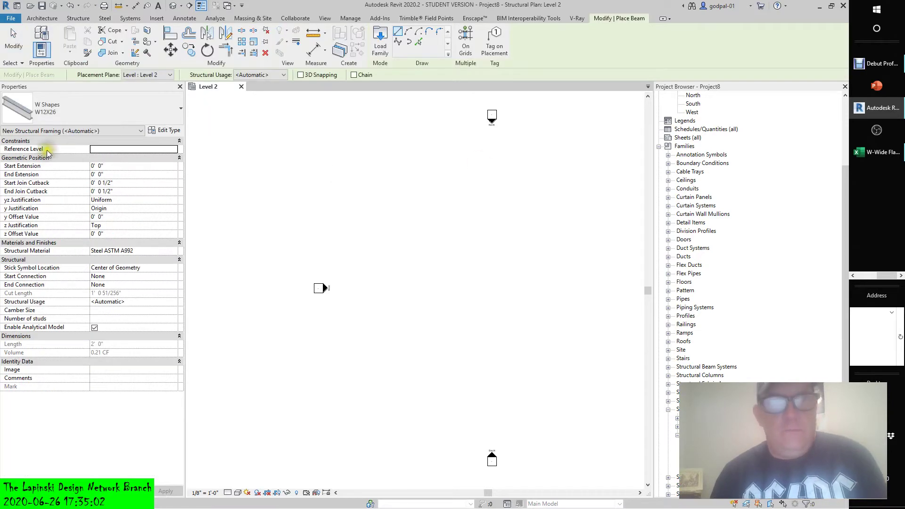
left_click(163, 130)
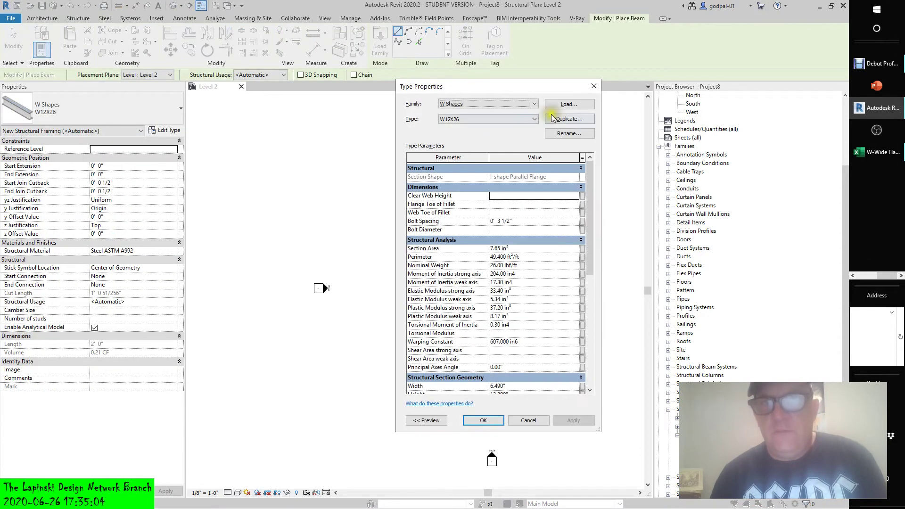
left_click(568, 104)
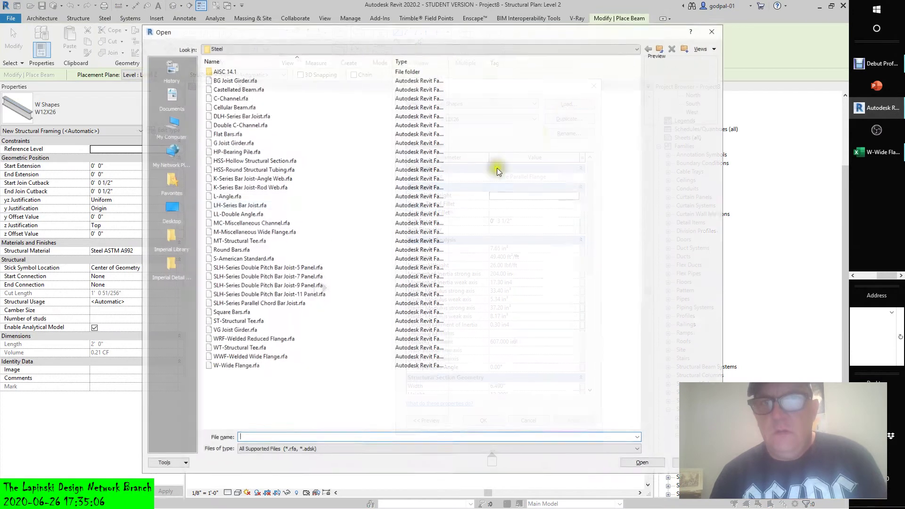
left_click(224, 366)
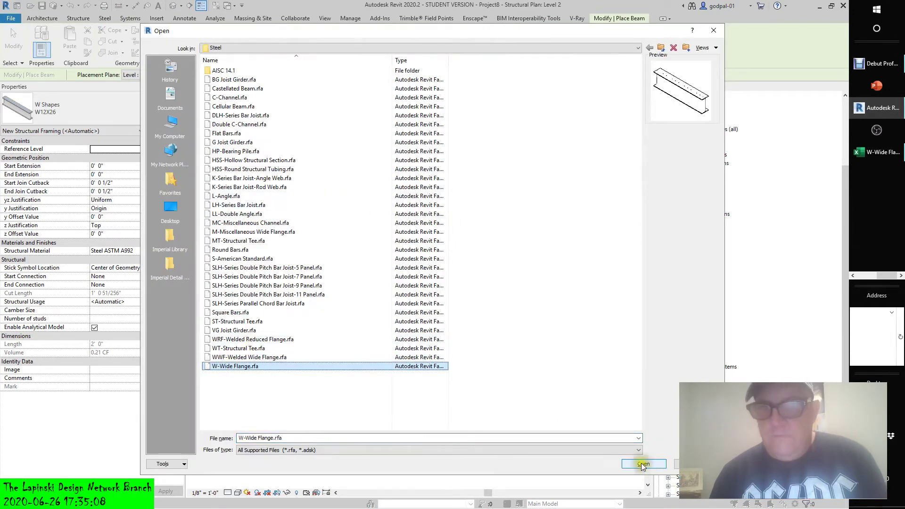
left_click(643, 464)
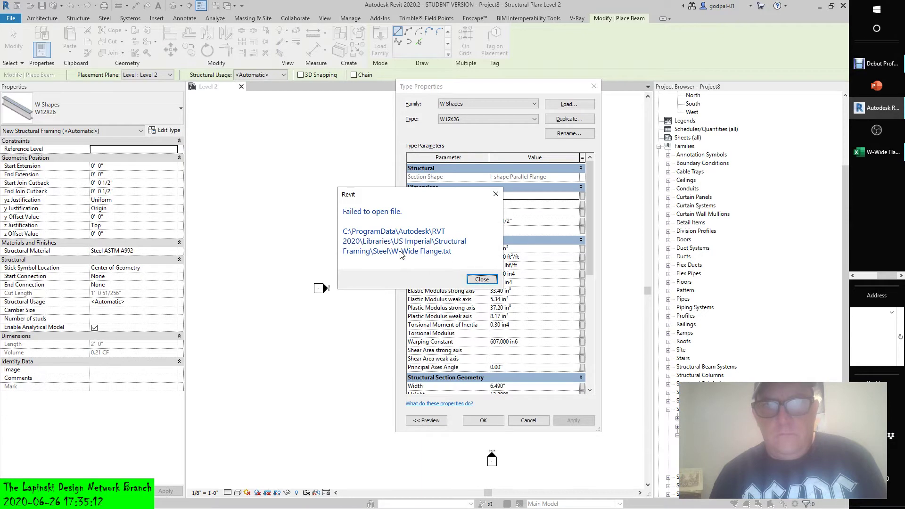
left_click(482, 279)
left_click(528, 420)
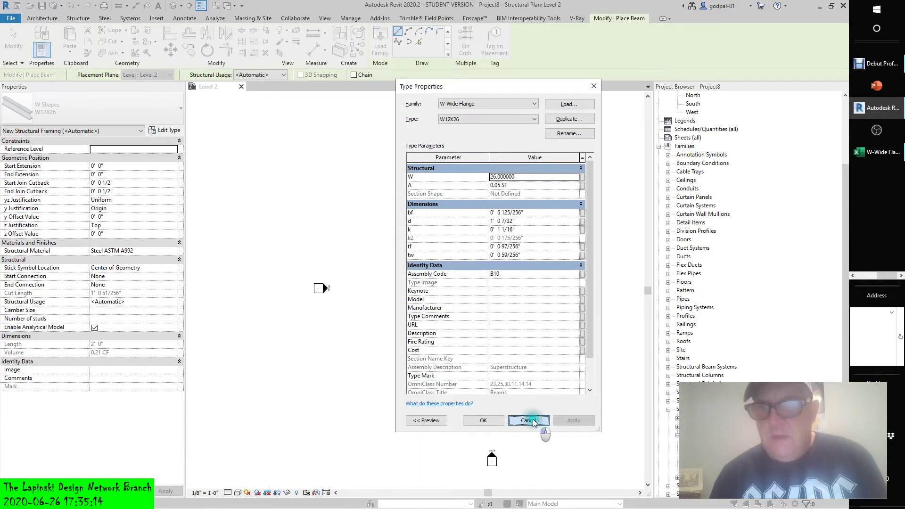
- Switch to the W-Wide Flange.txt file in Excel and close it without saving
left_click(868, 275)
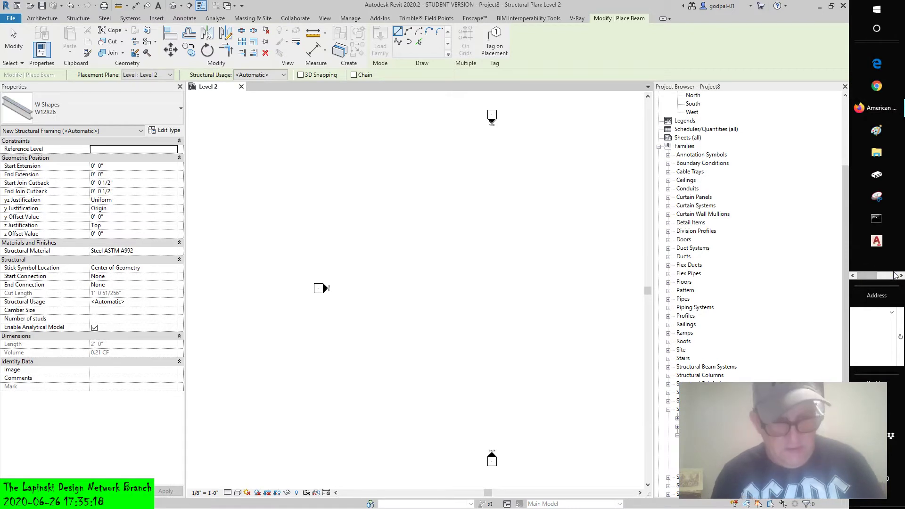
key("alt+Tab")
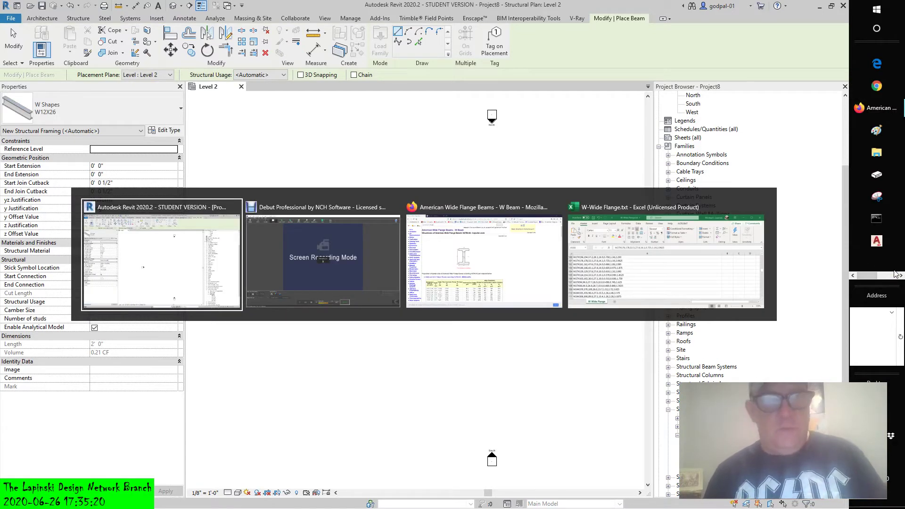
key("alt+Tab")
key("alt+Tab")
key("alt+Tab")
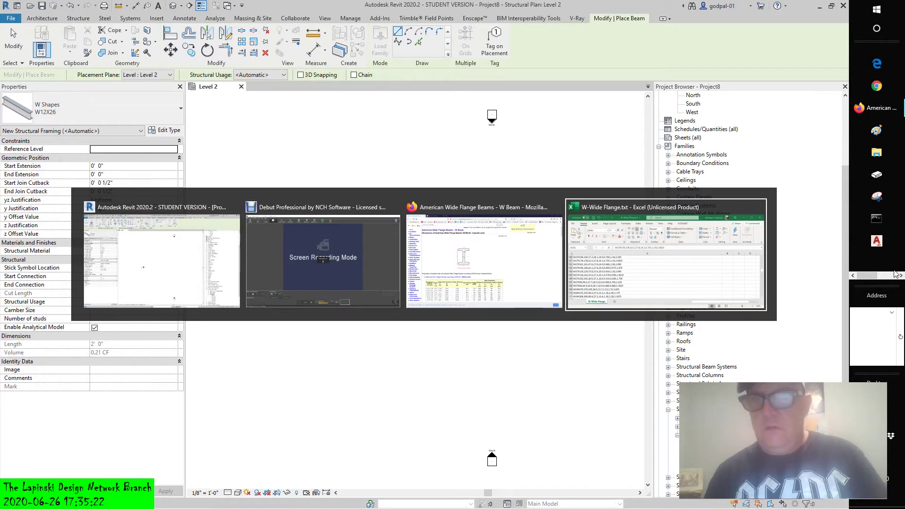
left_click(898, 276)
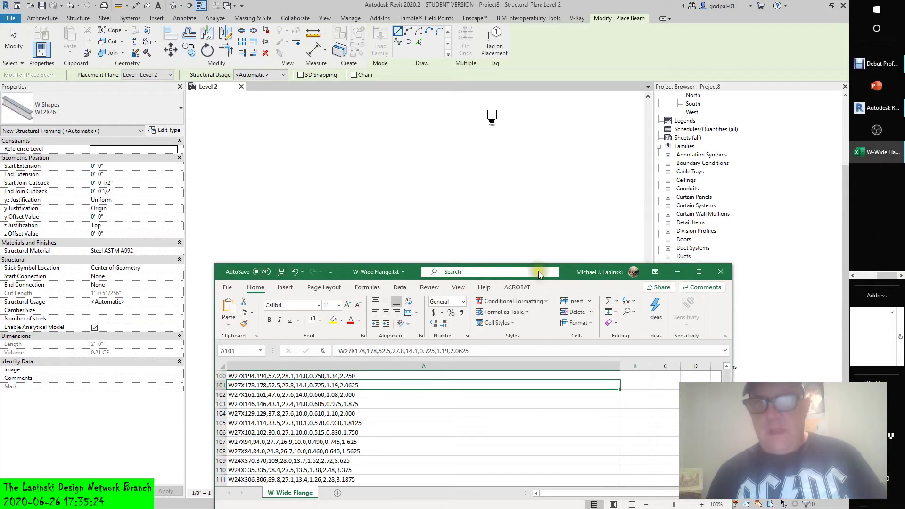
left_click(567, 267)
left_click_drag(567, 266, 539, 127)
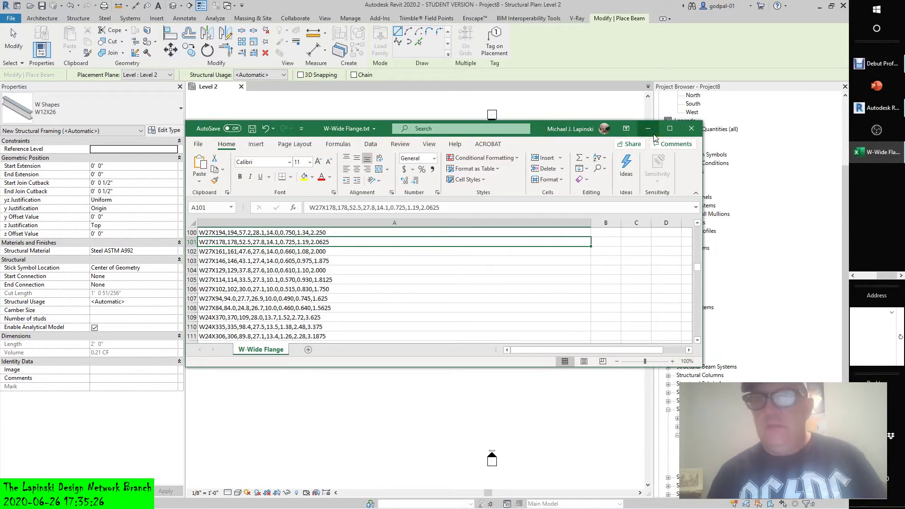
left_click(692, 129)
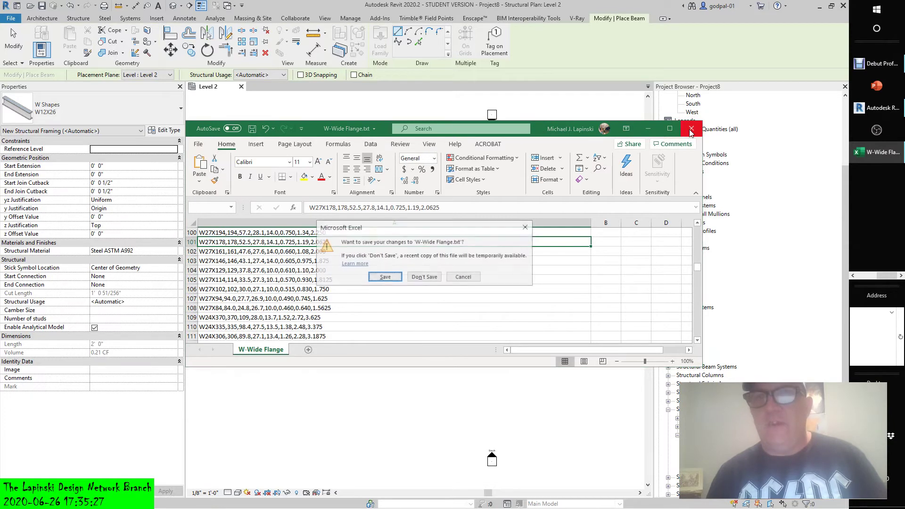
left_click(432, 279)
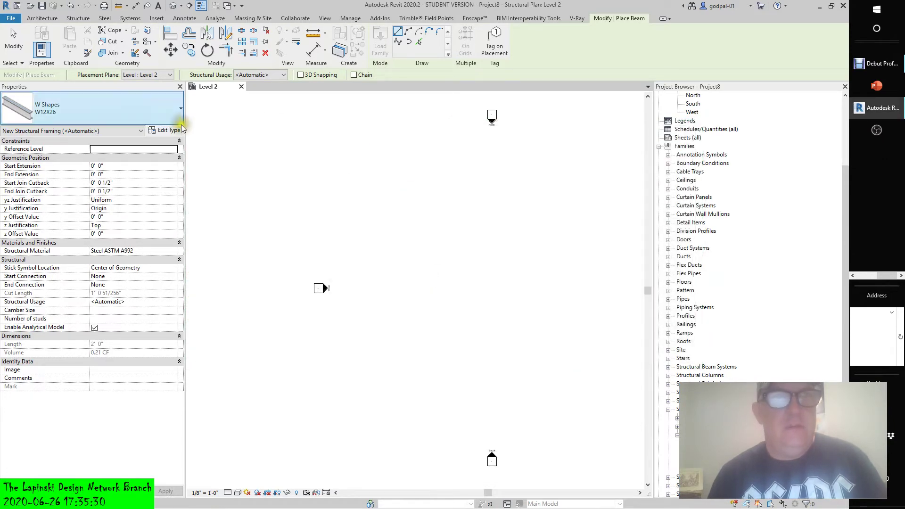
- Open W-Wide Flange.rfa from the beam's type properties to bring up its list of loadable types
left_click(554, 107)
left_click(266, 366)
left_click(643, 463)
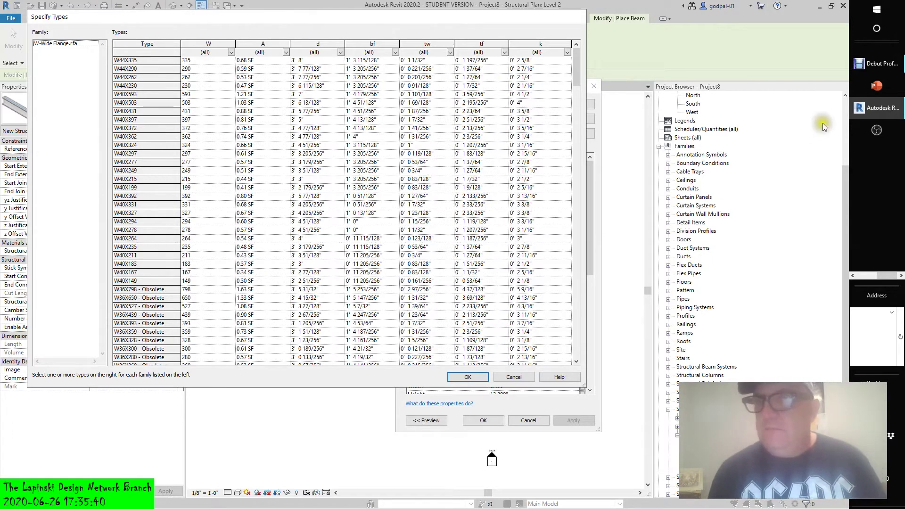
- Switch to the Engineering ToolBox page in Firefox, place its smaller window beside the type list, and examine the American wide flange beam diagram and table
left_click(861, 271)
left_click(871, 109)
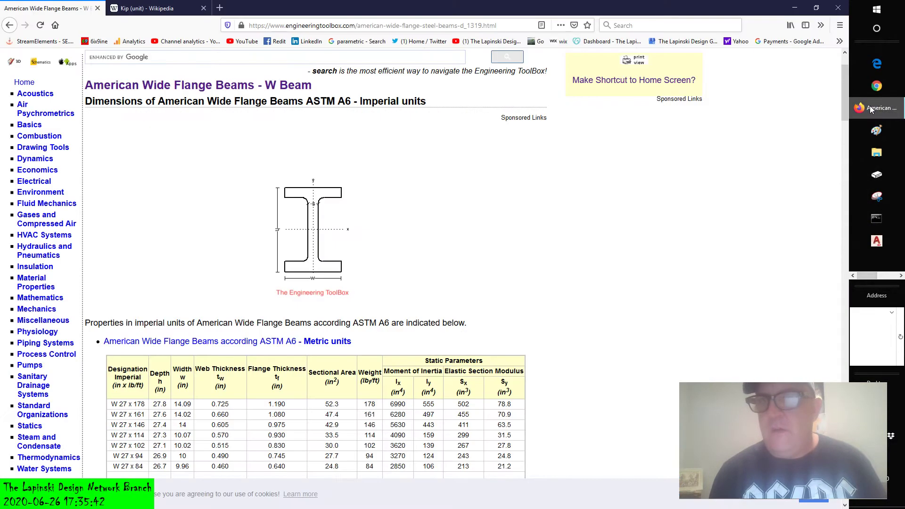
left_click(815, 6)
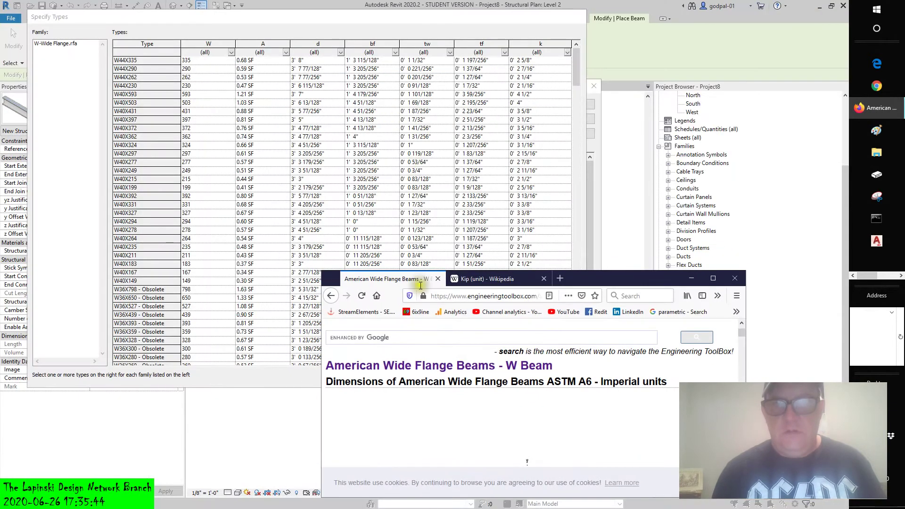
scroll(528, 377, "down", 5)
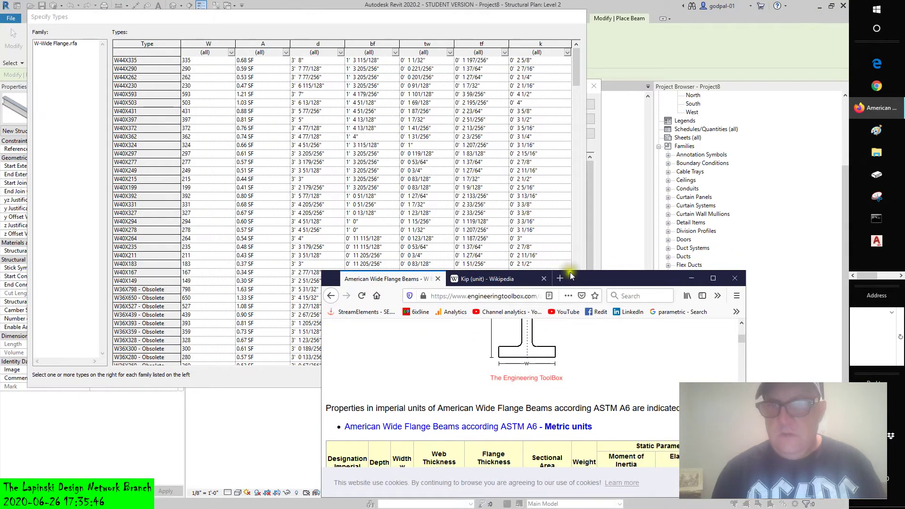
left_click_drag(571, 275, 571, 206)
scroll(736, 256, "up", 2)
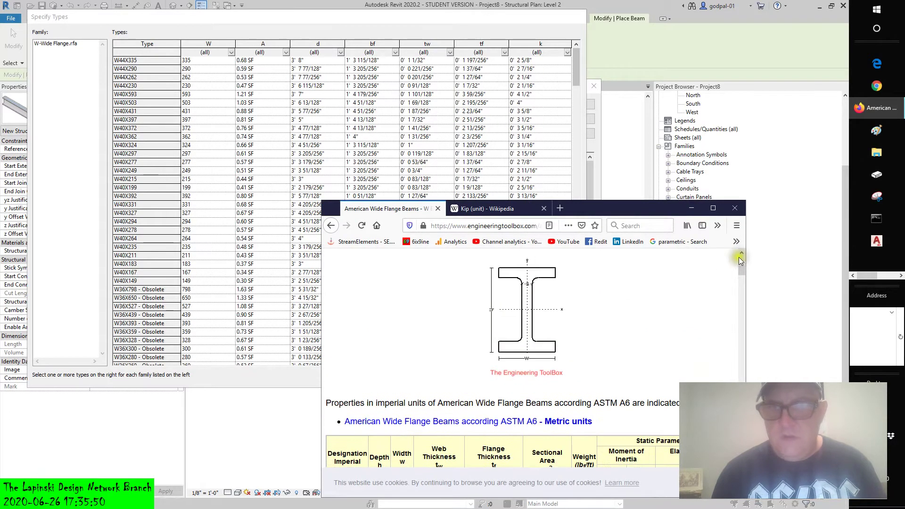
scroll(713, 308, "down", 2)
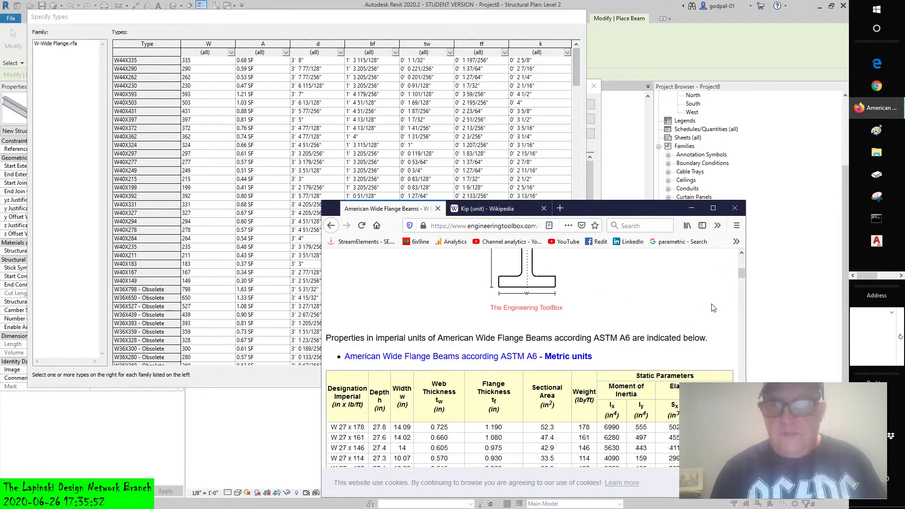
left_click_drag(660, 202, 660, 153)
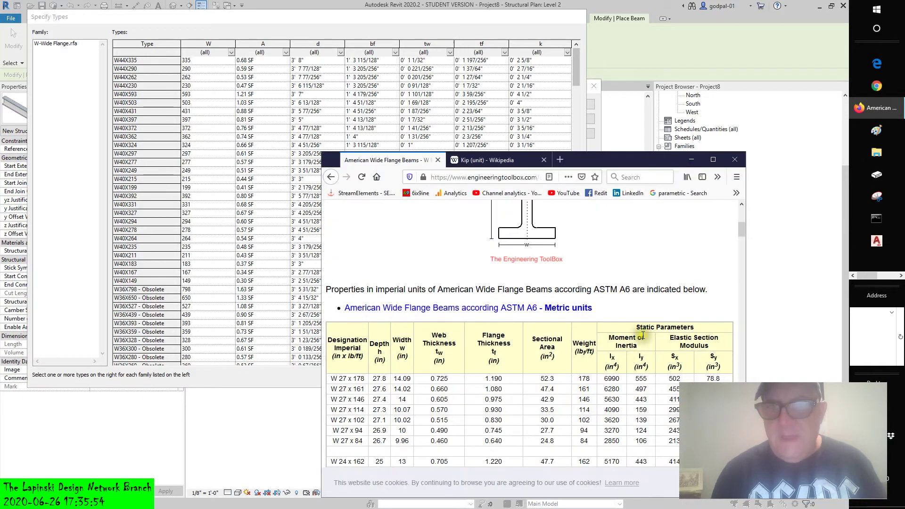
scroll(626, 369, "up", 8)
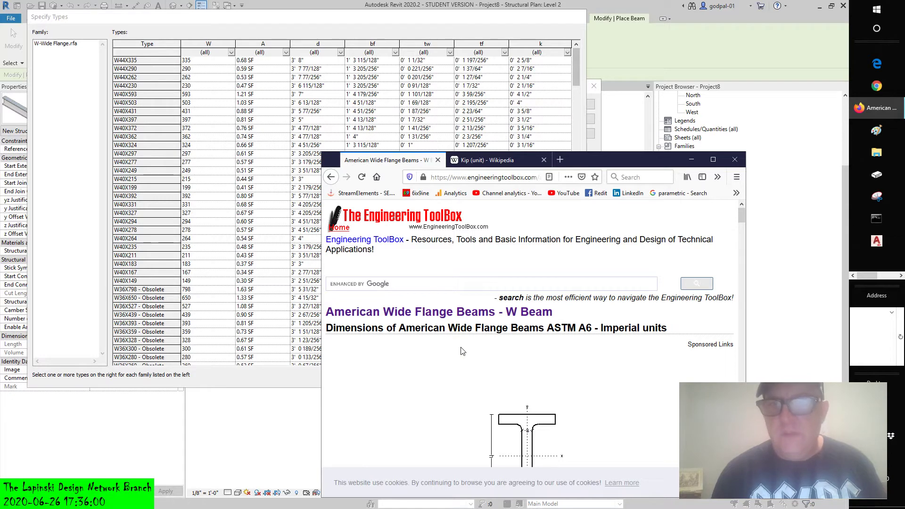
scroll(462, 351, "down", 3)
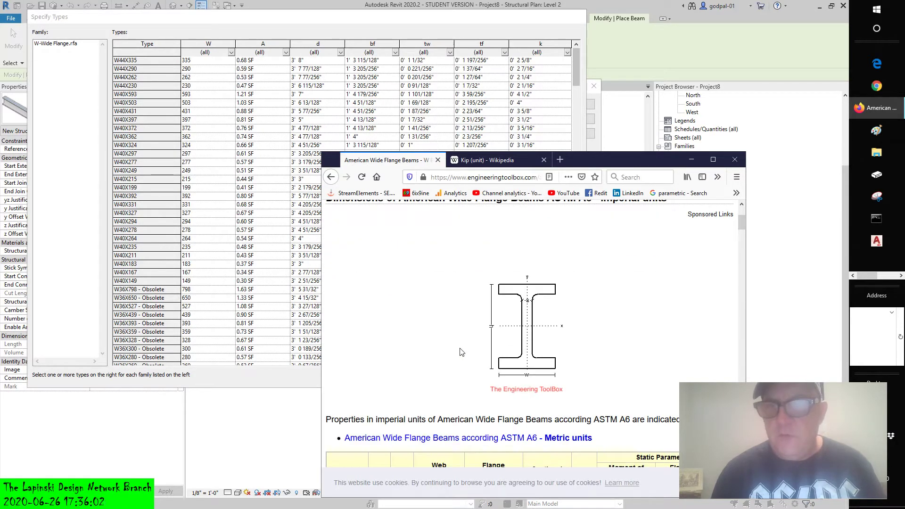
scroll(461, 352, "down", 2)
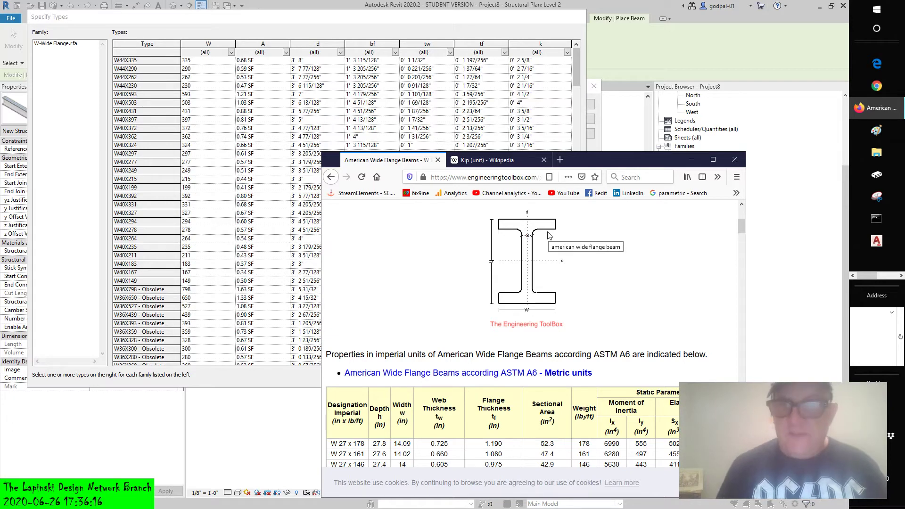
left_click(442, 374)
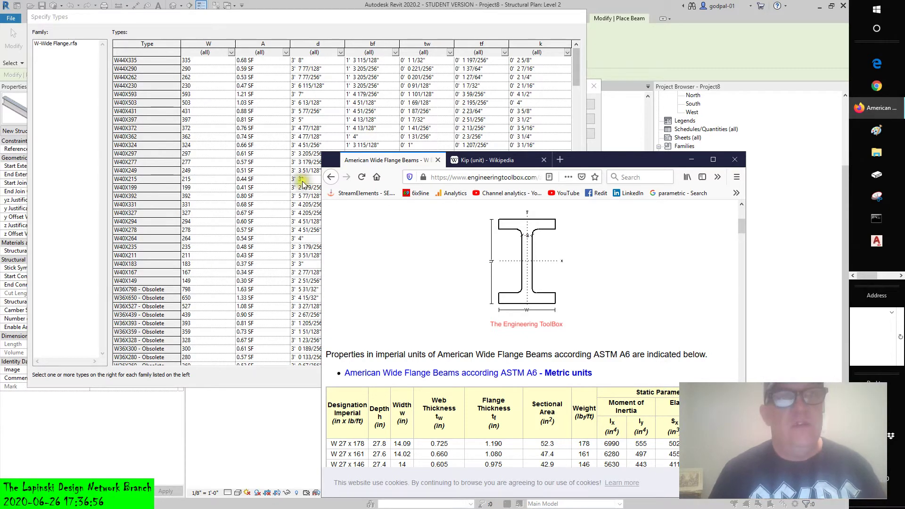
- Try selecting several types together: W44X335, W40X362, W40X249 and the range from W40X327 to W36X393 - Obsolete
left_click(120, 60)
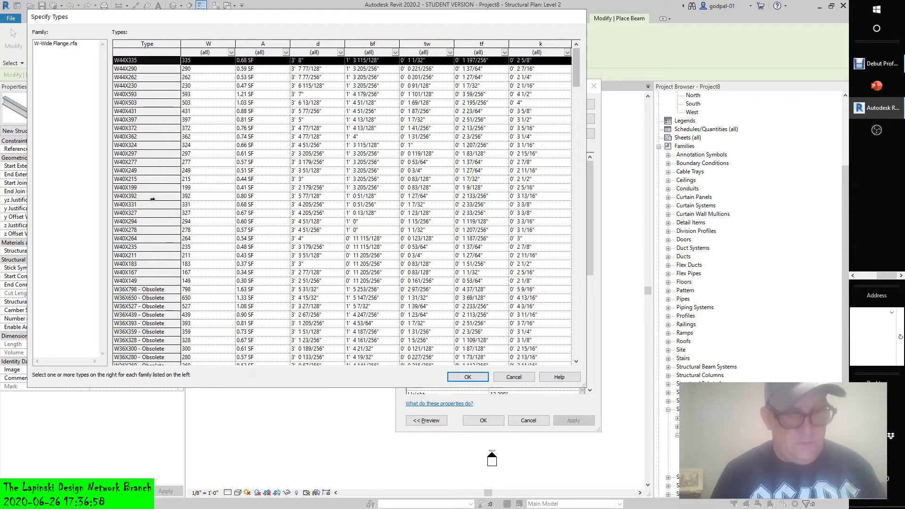
left_click(150, 230, "ctrl")
left_click(154, 289, "ctrl")
left_click(149, 323, "ctrl")
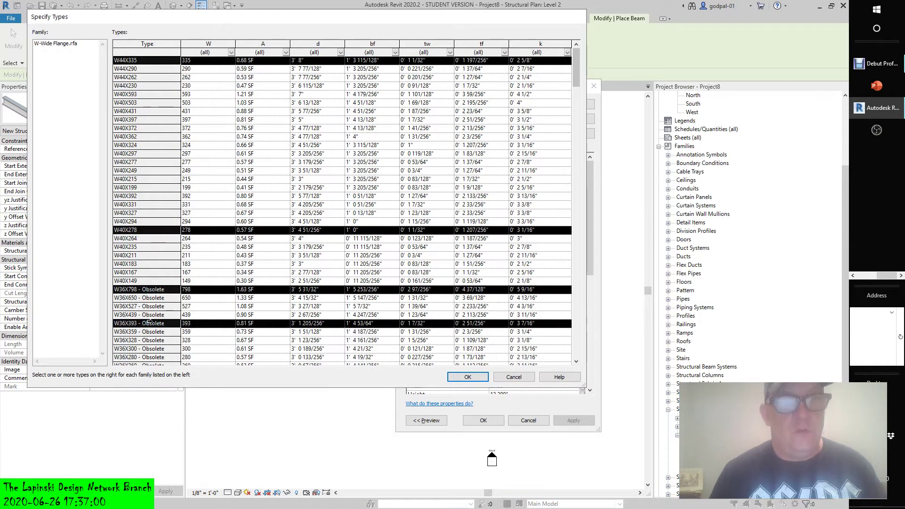
left_click(150, 213, "ctrl+shift")
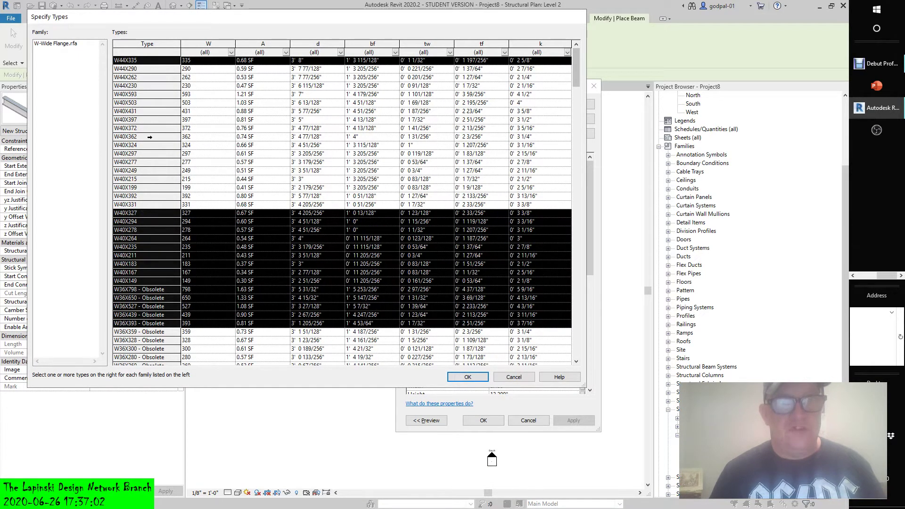
left_click(150, 137, "ctrl")
left_click(153, 171, "ctrl")
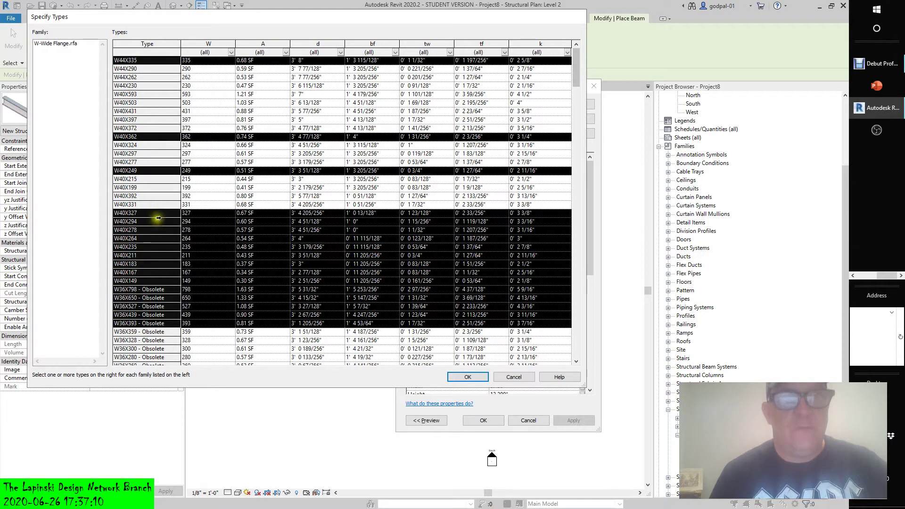
- Select only the W27X178 type in the W-Wide Flange type list and load it into the project
left_click(132, 101)
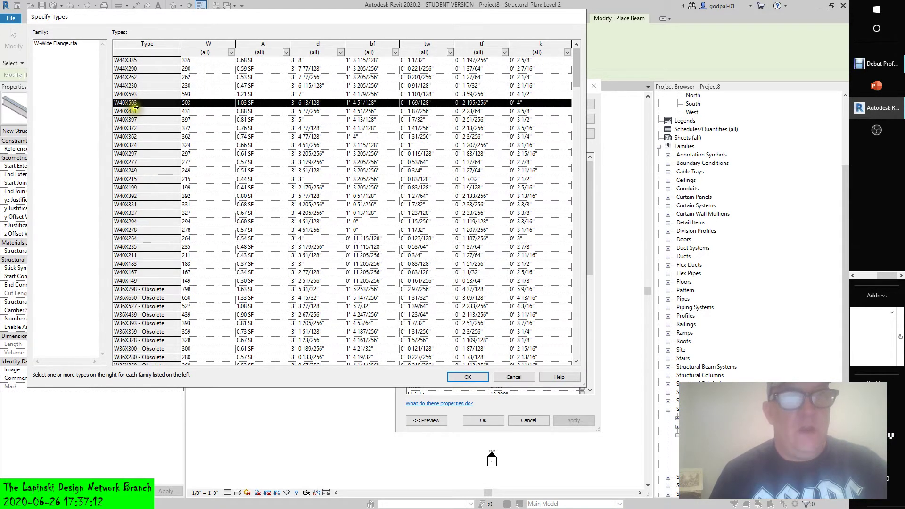
scroll(143, 197, "down", 9)
scroll(142, 197, "down", 16)
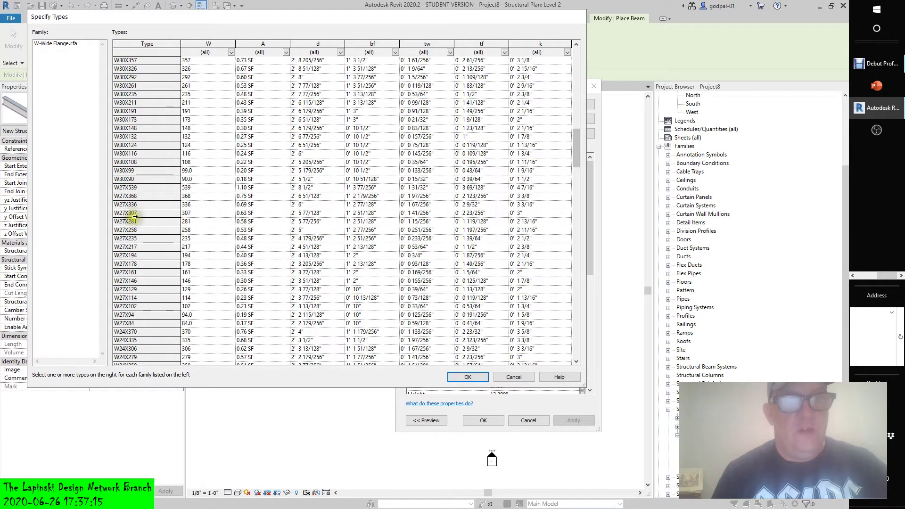
left_click(118, 264)
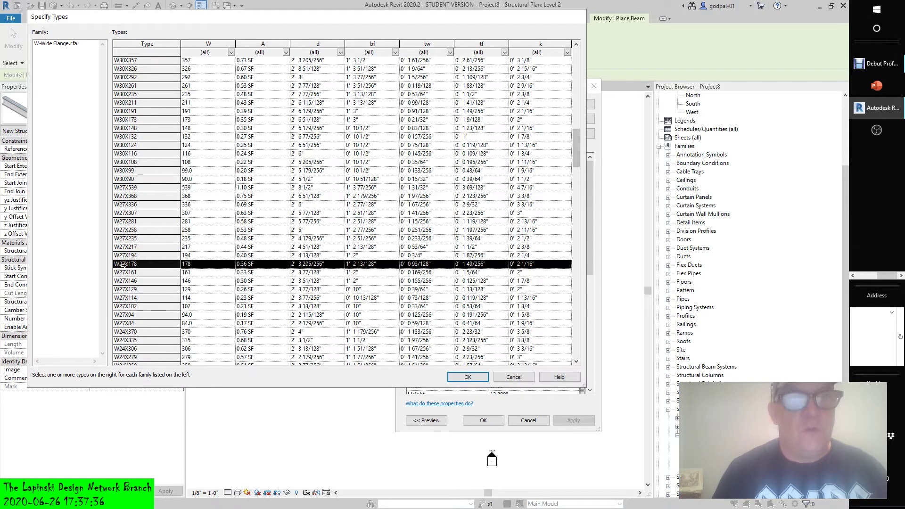
left_click(468, 378)
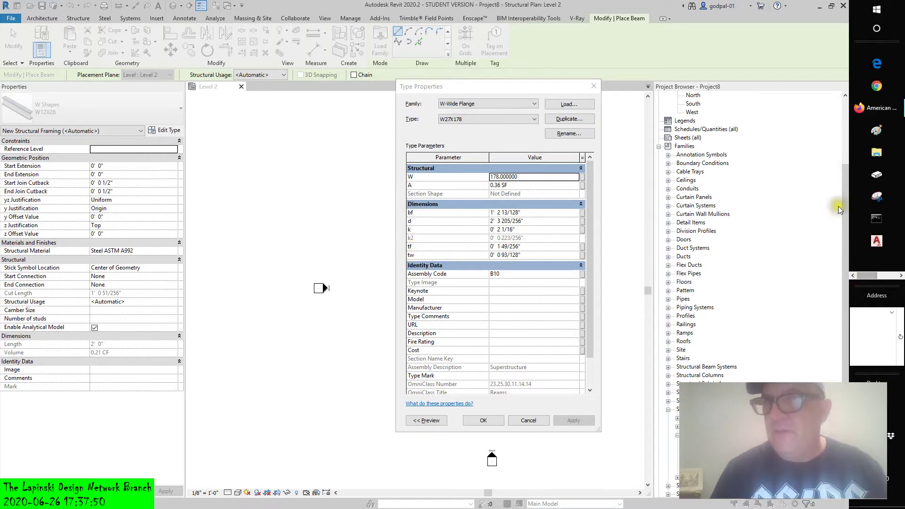
- Place the Type Properties dialog beside the Firefox wide flange table to compare the W27X178 dimensions
left_click(874, 112)
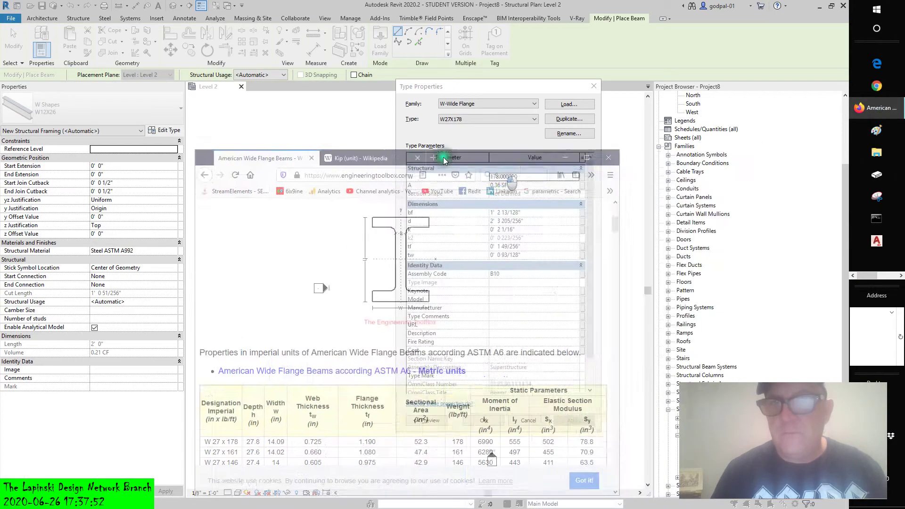
left_click_drag(456, 87, 648, 50)
scroll(875, 157, "up", 2)
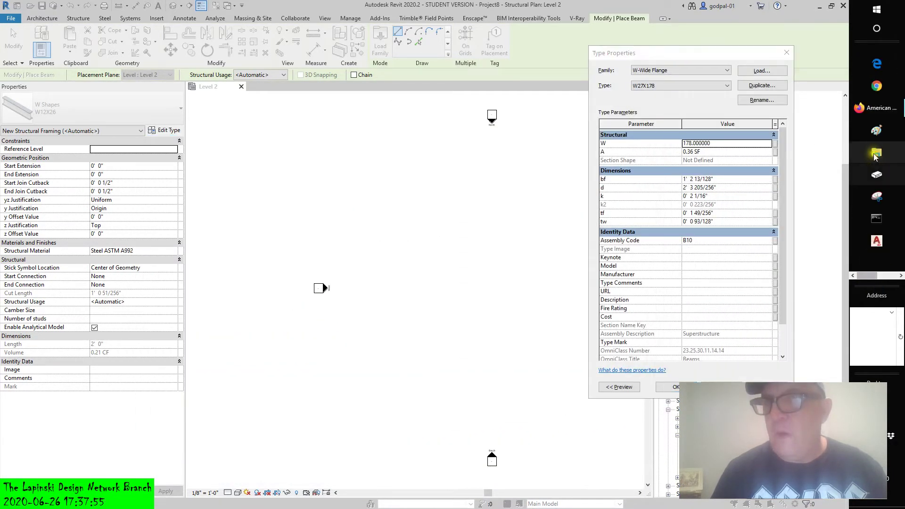
left_click(882, 108)
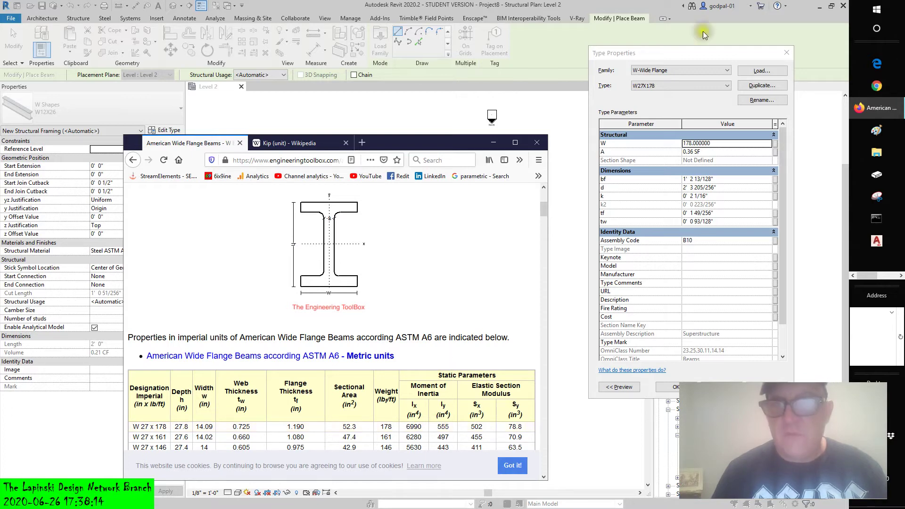
- Close the W27X178 Type Properties dialog and exit beam placement
left_click(892, 279)
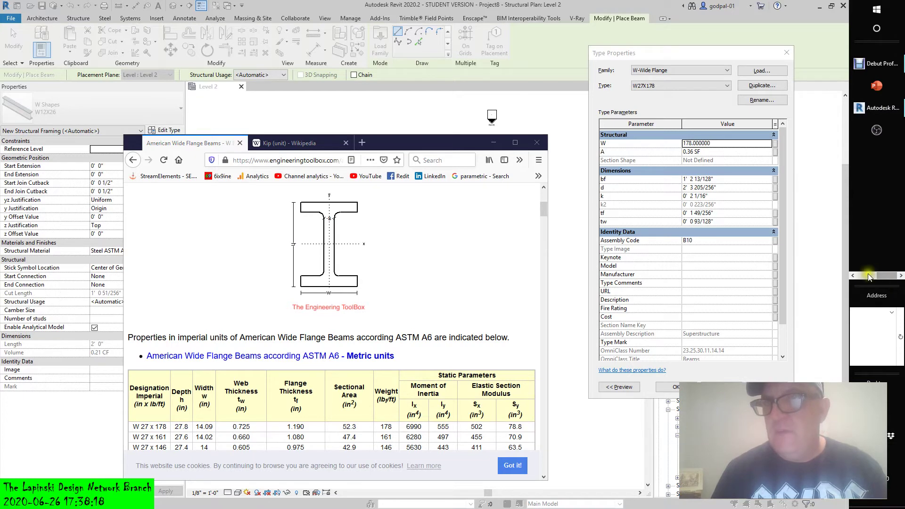
left_click(869, 276)
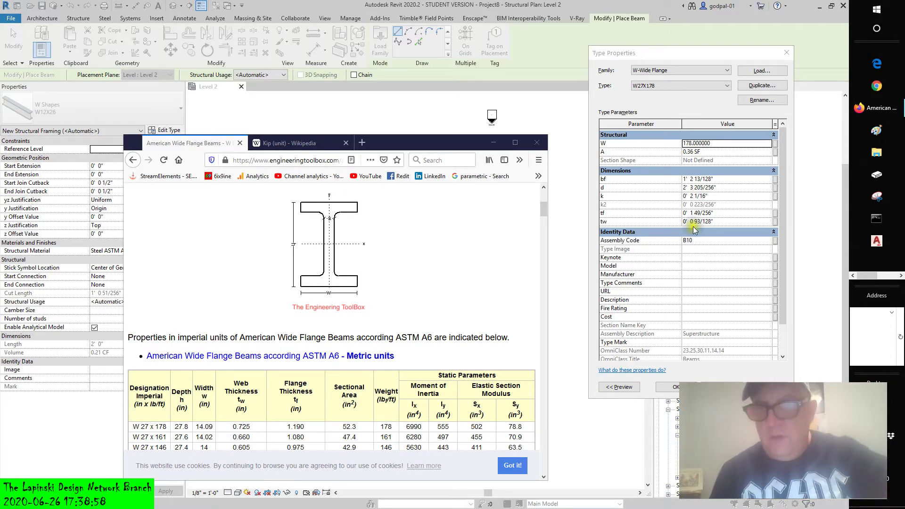
left_click(675, 386)
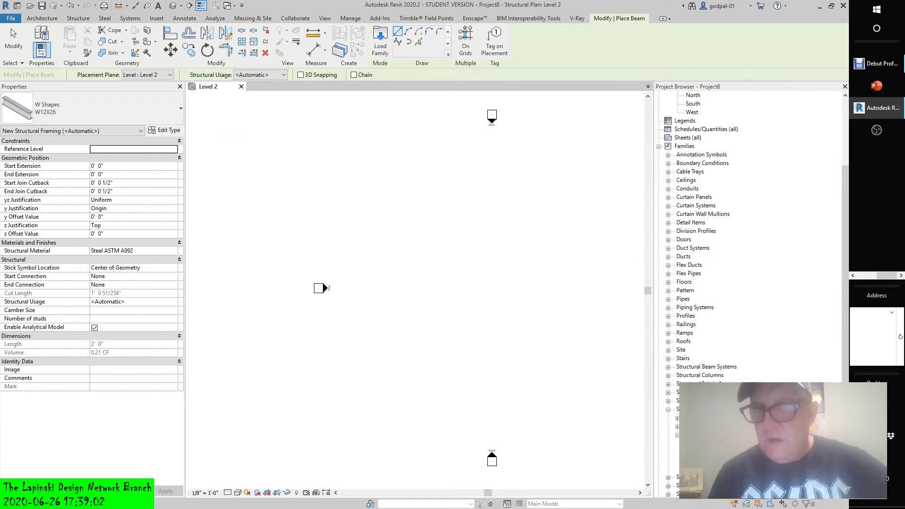
key("Escape")
key("Escape")
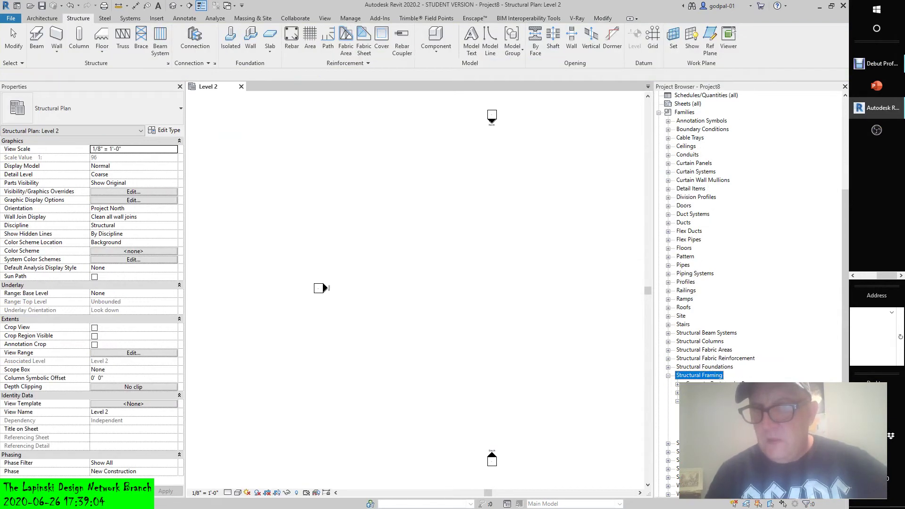
- Examine the Structural Beam Systems and Structural Framing families in the project, including the context options of the W8X10 type
left_click(668, 375)
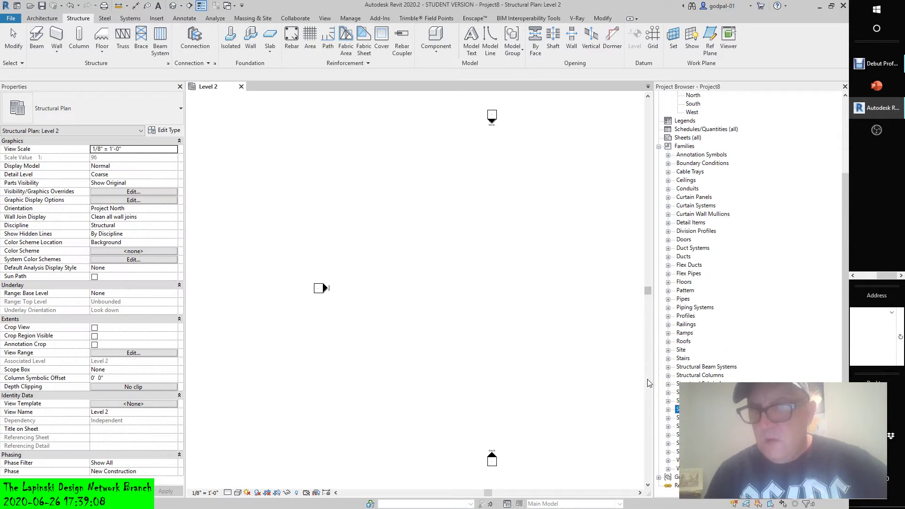
left_click(668, 367)
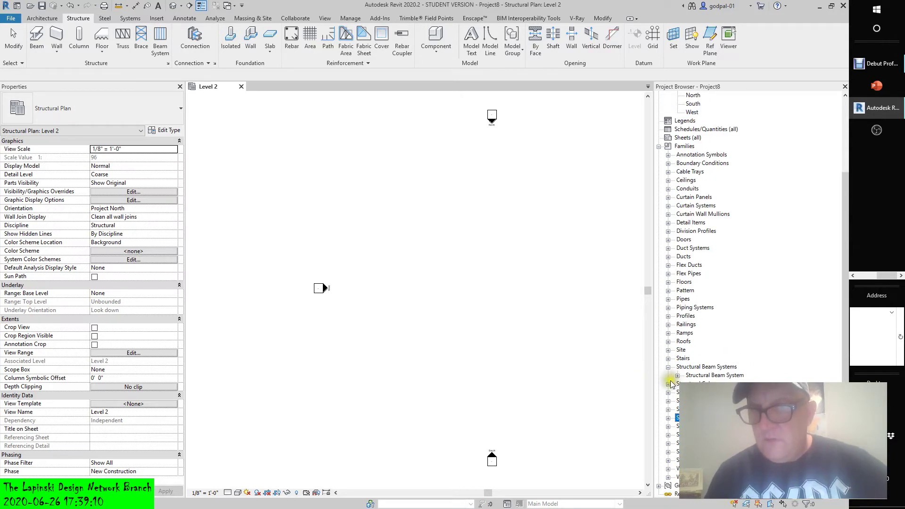
left_click(677, 375)
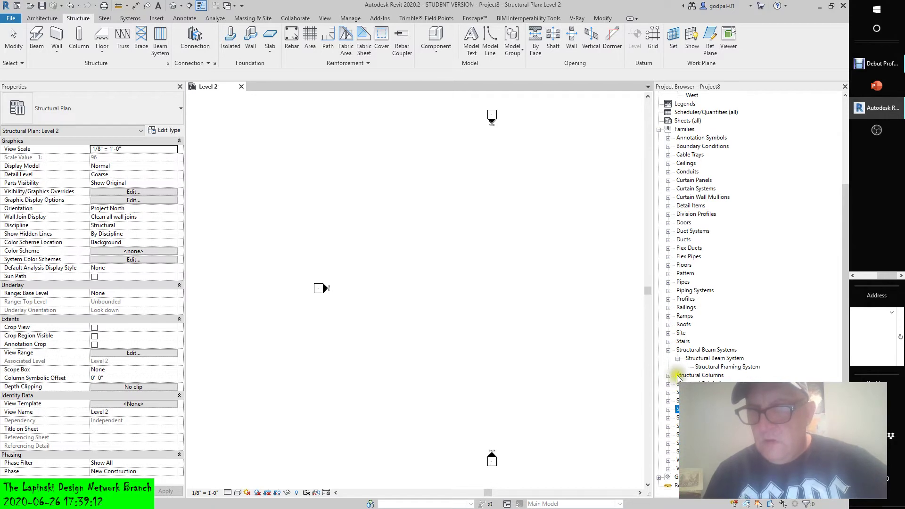
left_click(668, 410)
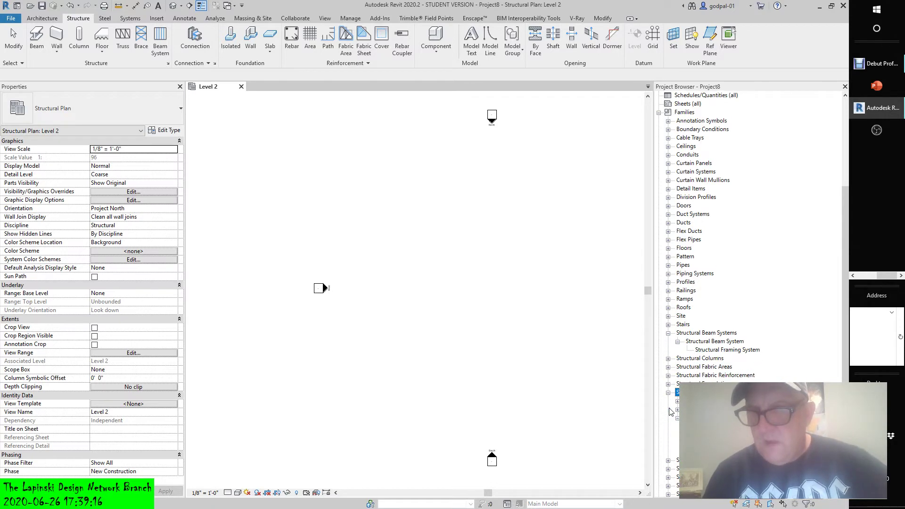
left_click(678, 419)
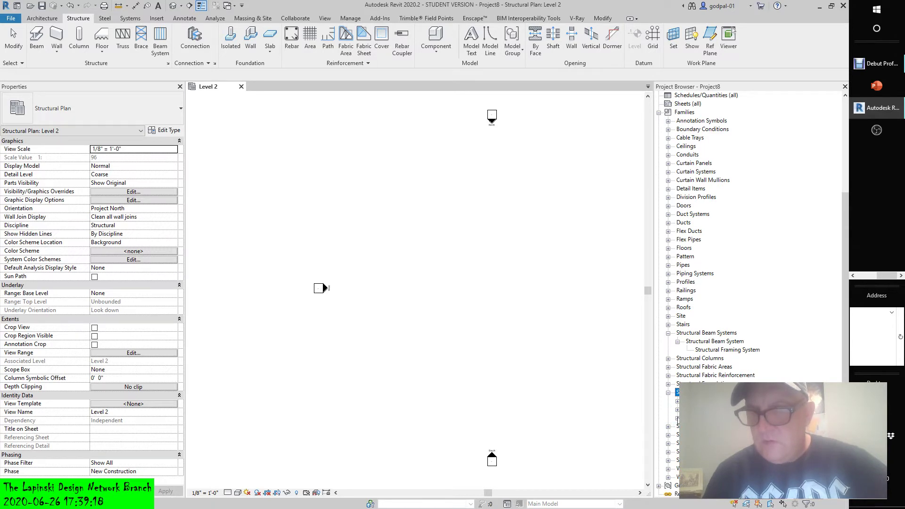
scroll(677, 419, "down", 1)
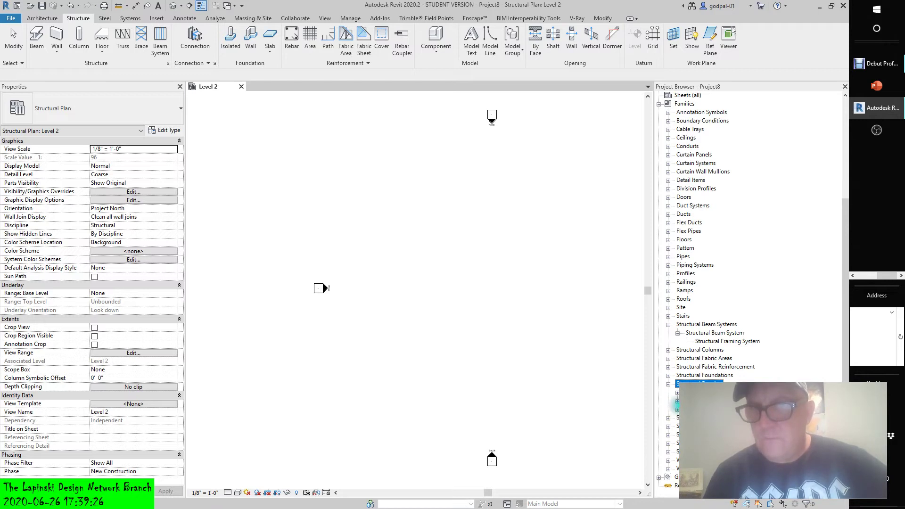
left_click(677, 409)
left_click(693, 418)
right_click(705, 418)
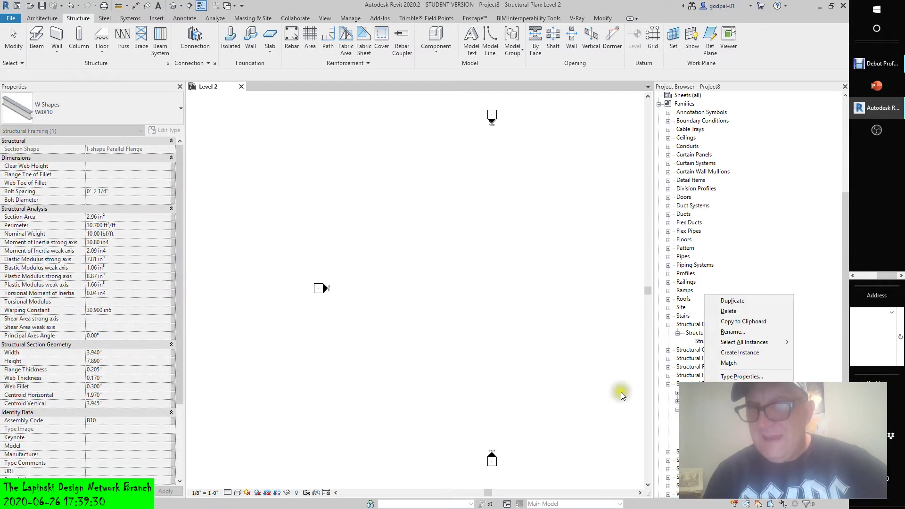
left_click(570, 416)
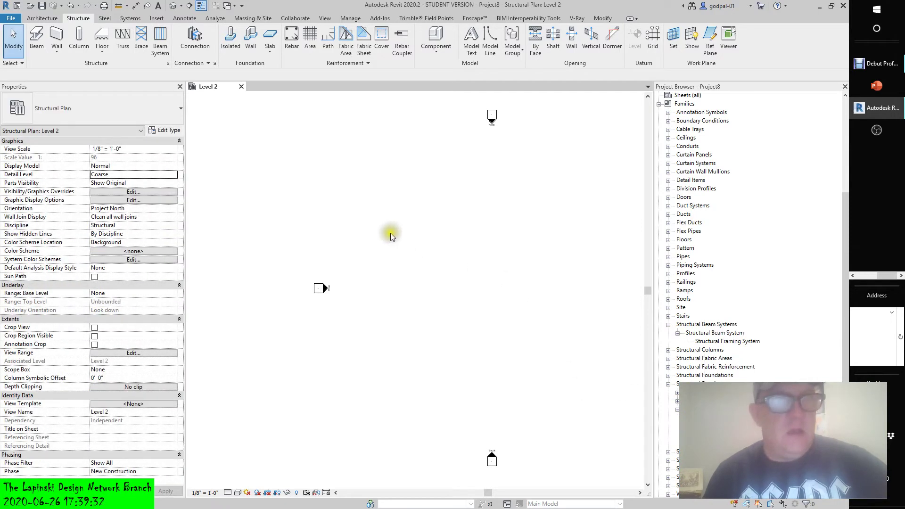
- Check which beam types the Beam command offers in the project, leaving W12X26 selected, and exit the command
left_click(36, 38)
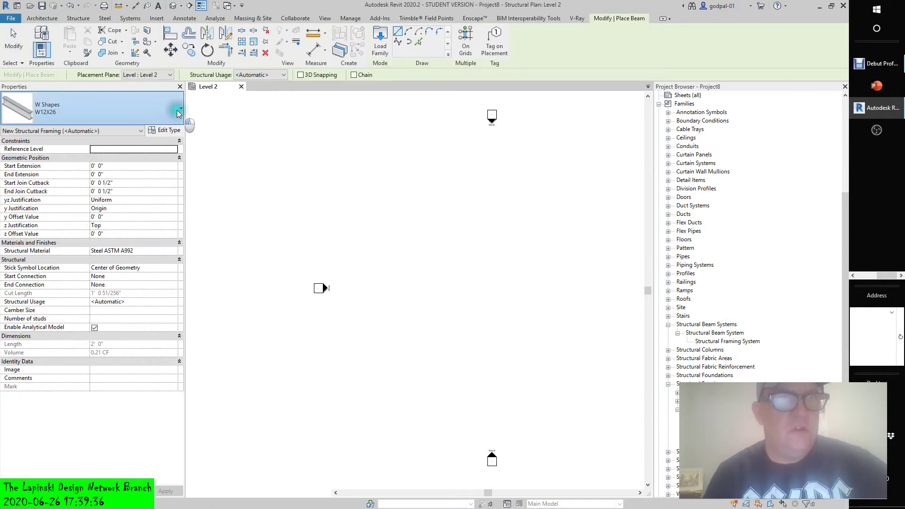
left_click(174, 117)
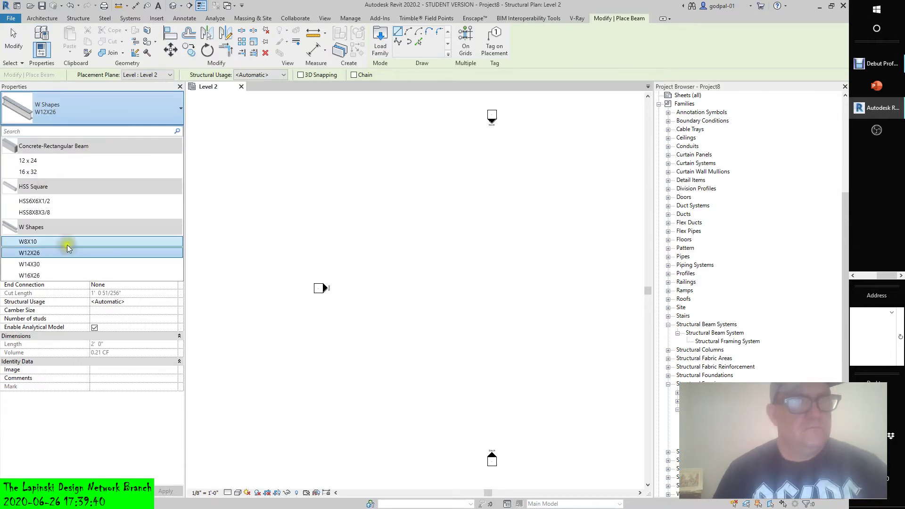
left_click(93, 253)
left_click(228, 269)
key("Escape")
key("Escape")
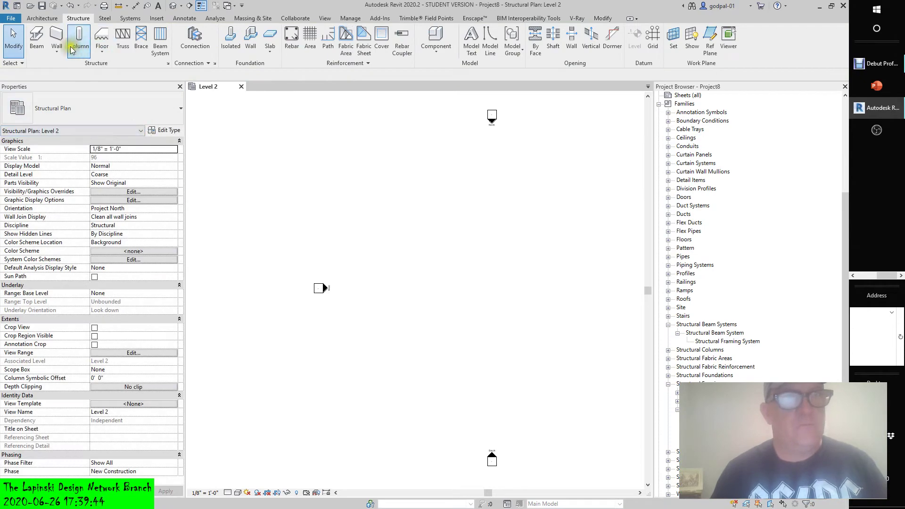
- Restart the Beam command and load W-Wide Flange.rfa from the Steel library through the beam's type properties
left_click(37, 37)
left_click(156, 131)
left_click(750, 70)
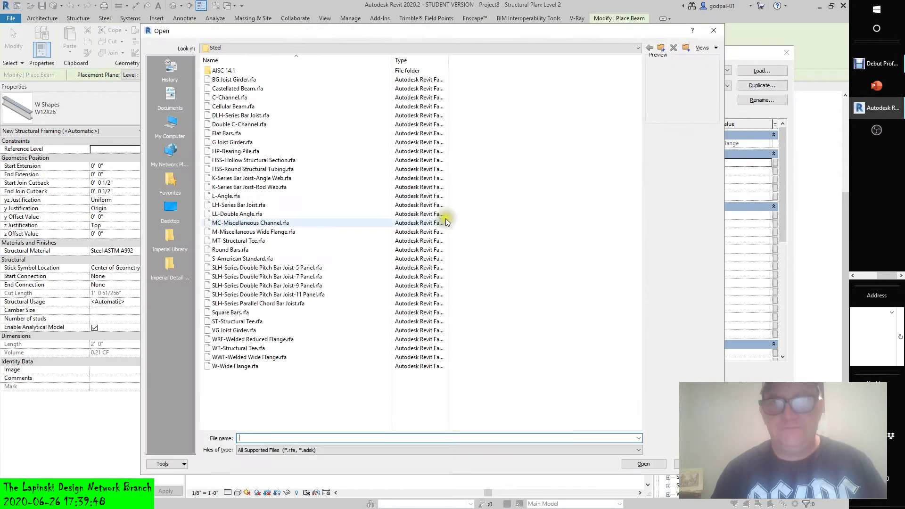
left_click(254, 366)
left_click(643, 464)
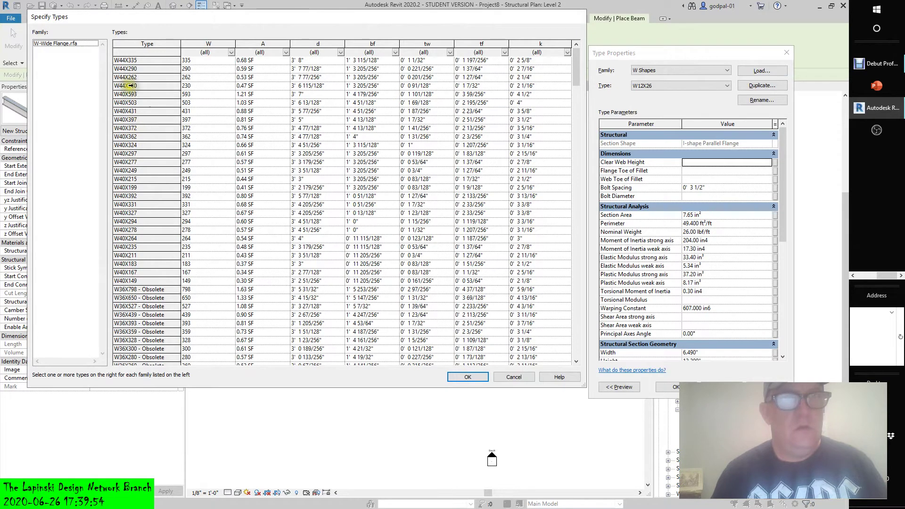
- Choose the W27X178 type in the W-Wide Flange type list, load it, and apply it as the current beam type
scroll(149, 121, "down", 5)
scroll(150, 141, "down", 18)
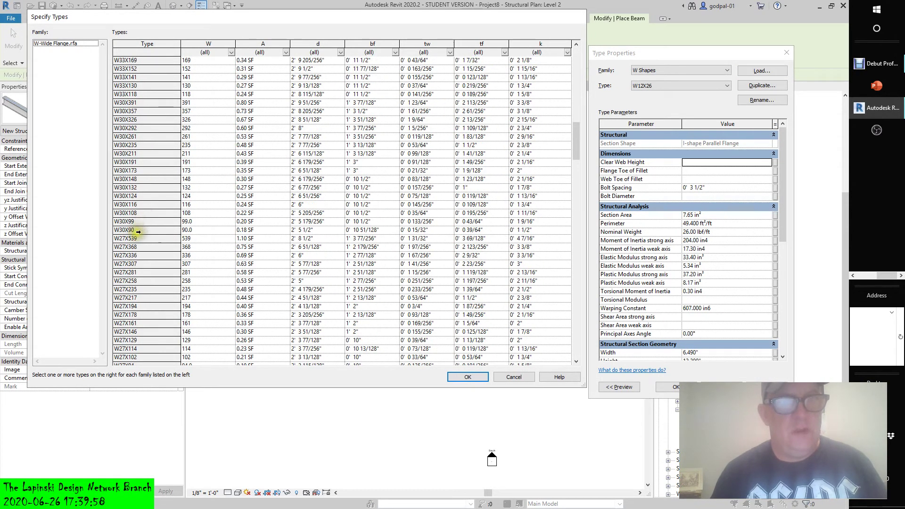
left_click(131, 314)
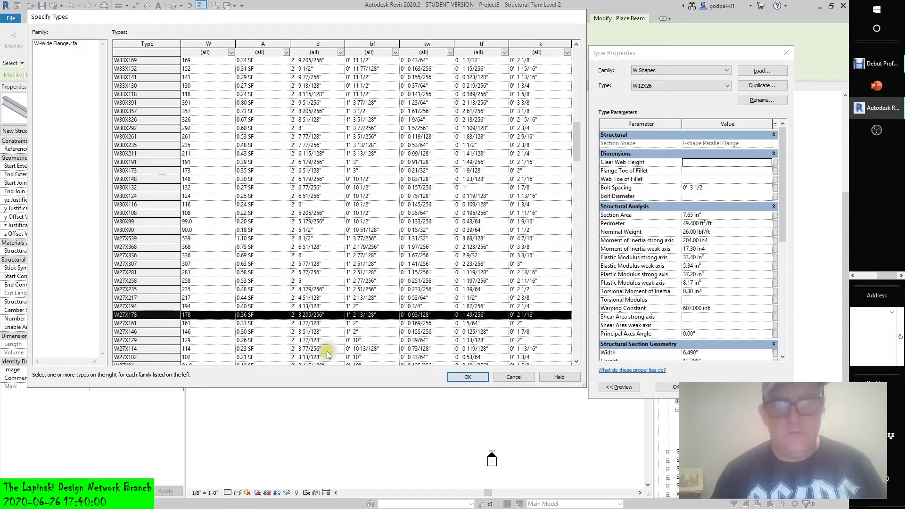
left_click(119, 319)
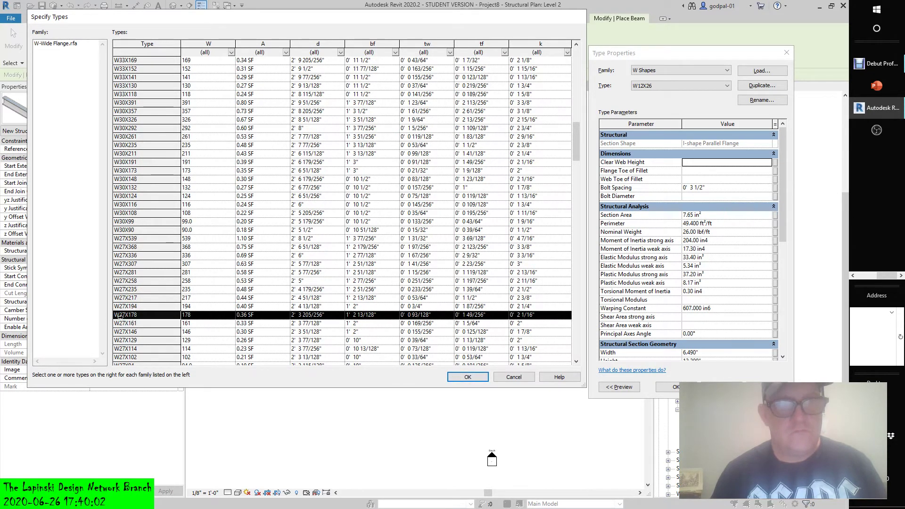
left_click(56, 43)
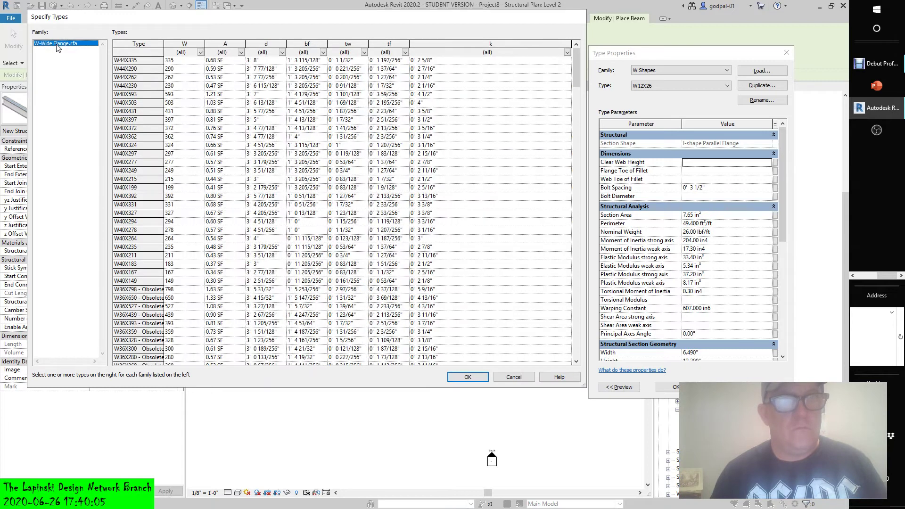
left_click(467, 377)
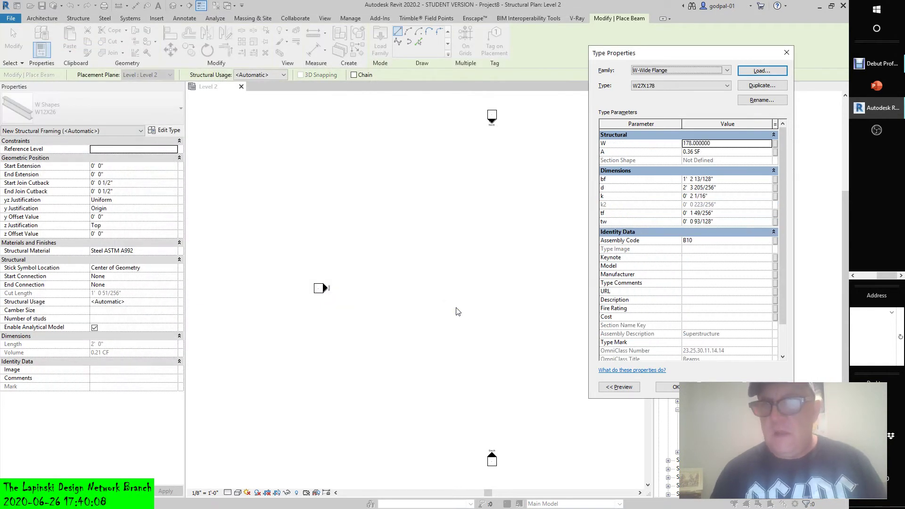
left_click(675, 387)
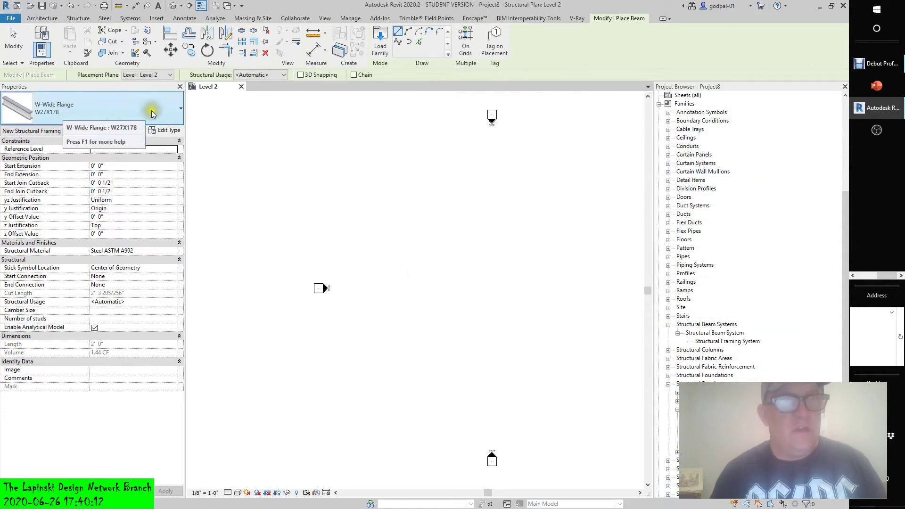
- Check the available beam types for the W-Wide Flange family and exit beam placement
left_click(174, 113)
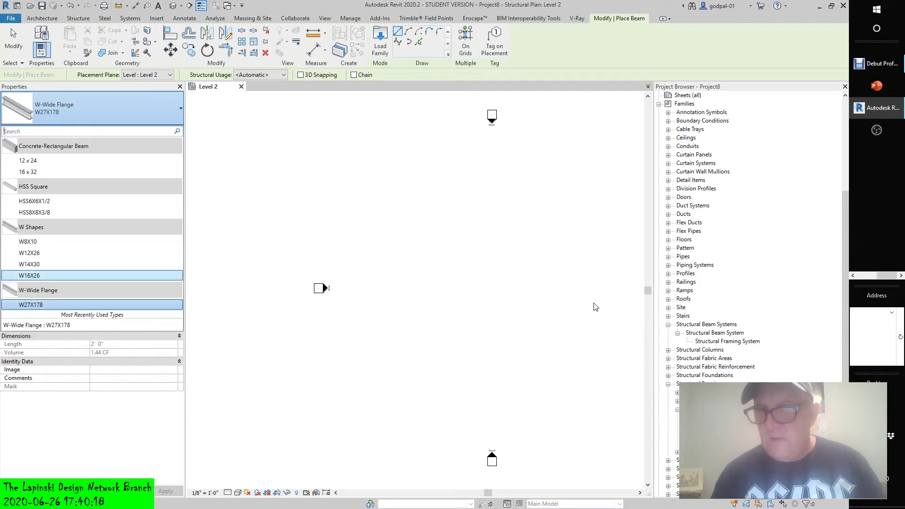
key("Escape")
key("Escape")
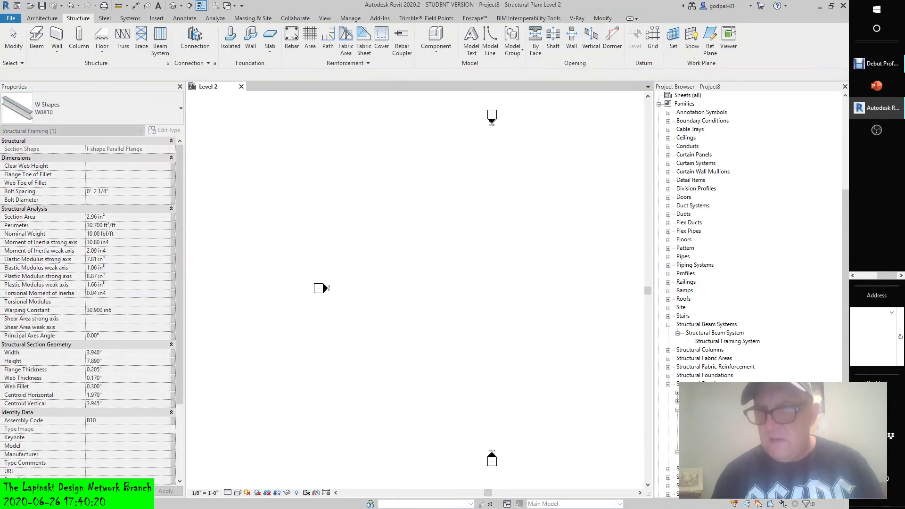
- Reload the W-Wide Flange family from W-Wide Flange.rfa in the Steel library and bring up its list of types
right_click(699, 339)
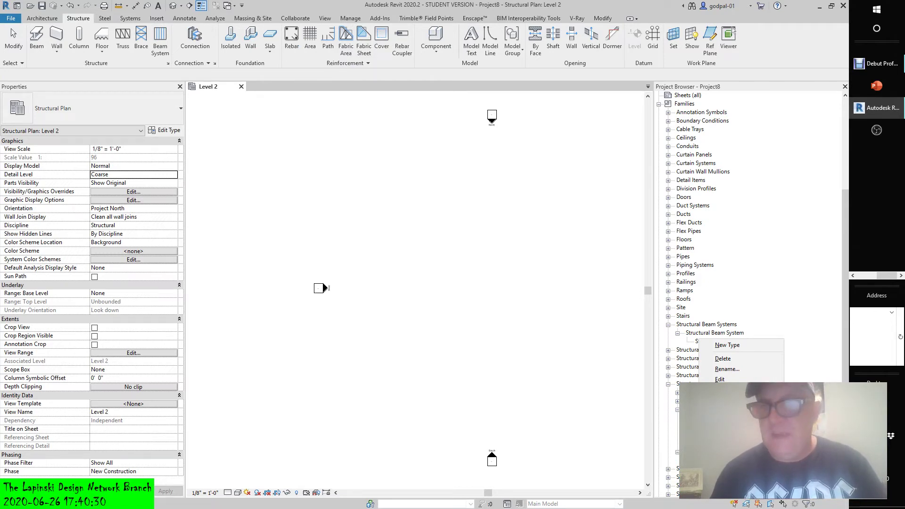
left_click(724, 389)
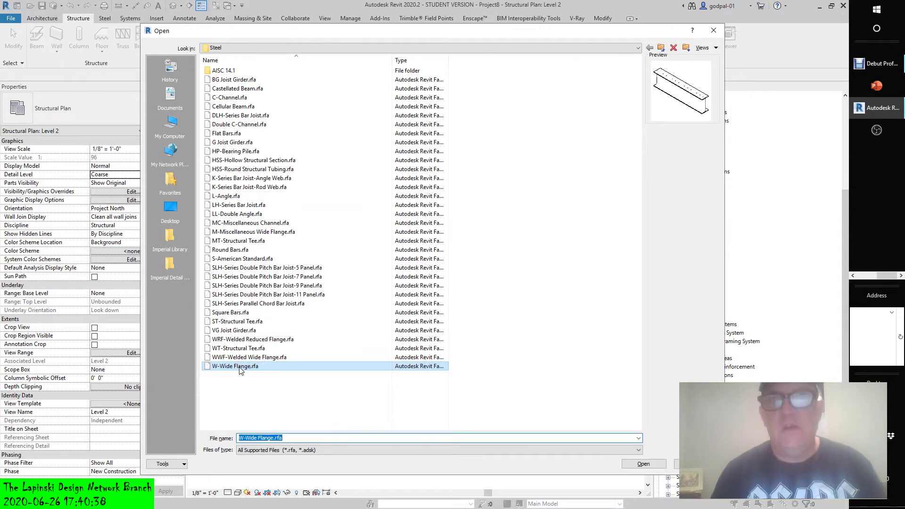
left_click(643, 464)
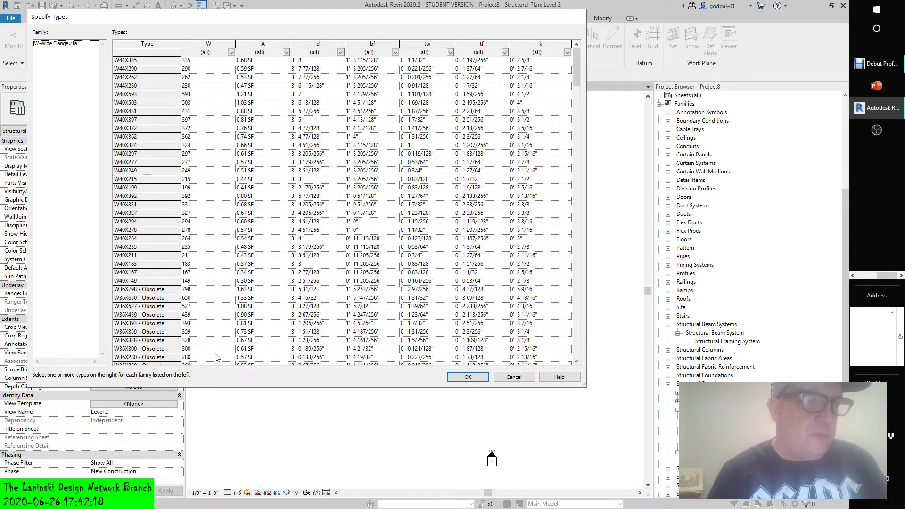
- Switch to File Explorer and open the C:\ProgramData\Autodesk\RVT 2020\Libraries\US Imperial folder
left_click(867, 276)
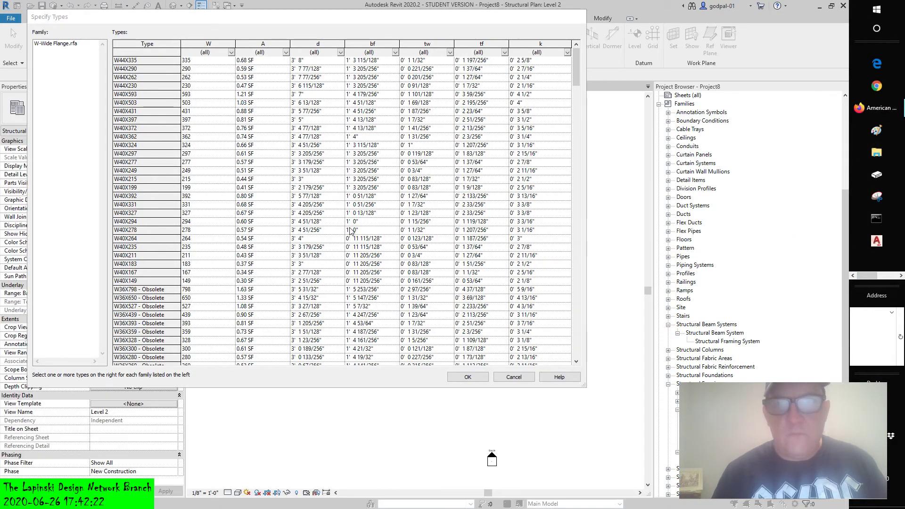
left_click(876, 152)
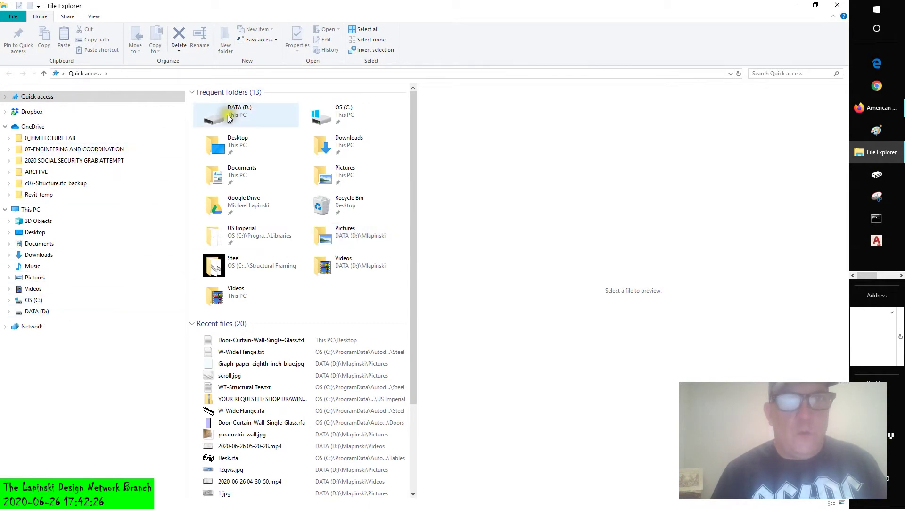
double_click(333, 117)
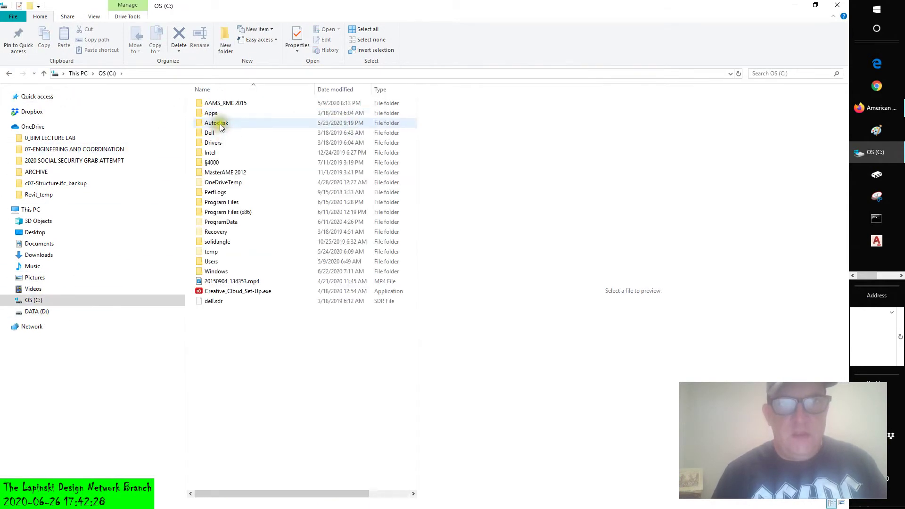
double_click(221, 223)
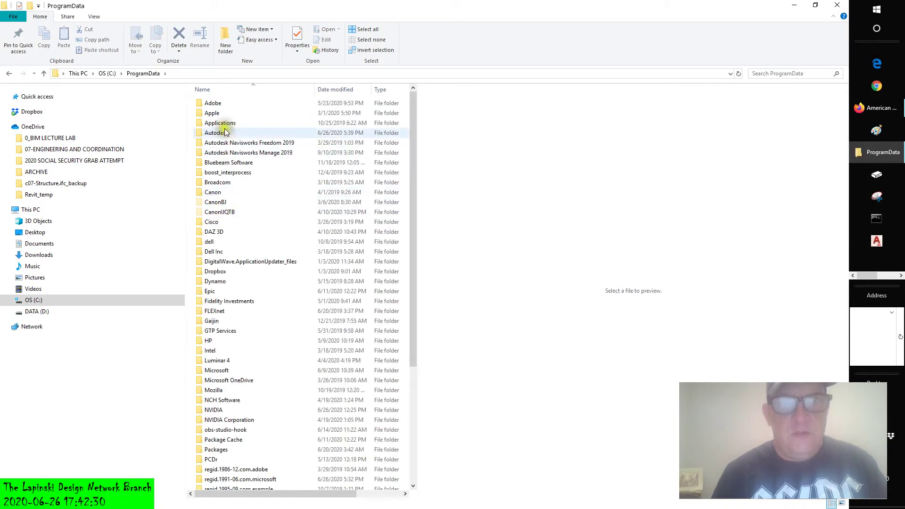
double_click(216, 133)
scroll(233, 206, "down", 2)
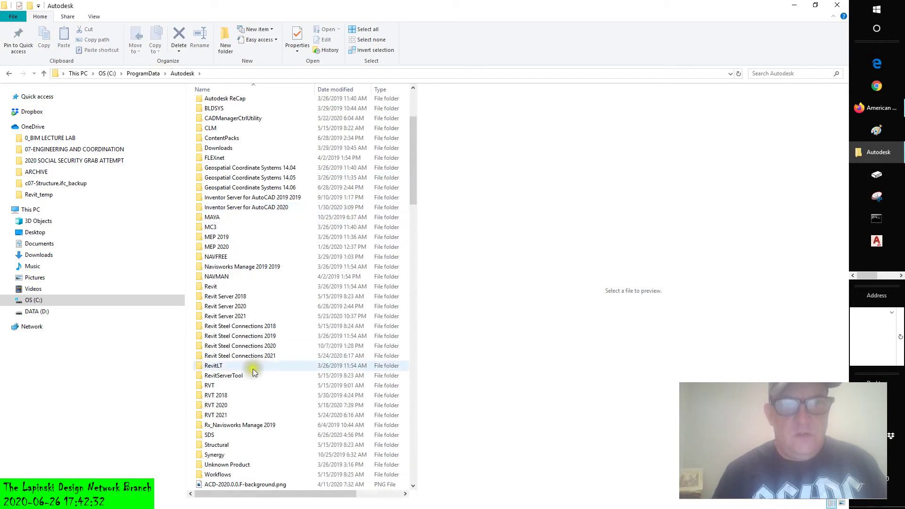
double_click(228, 404)
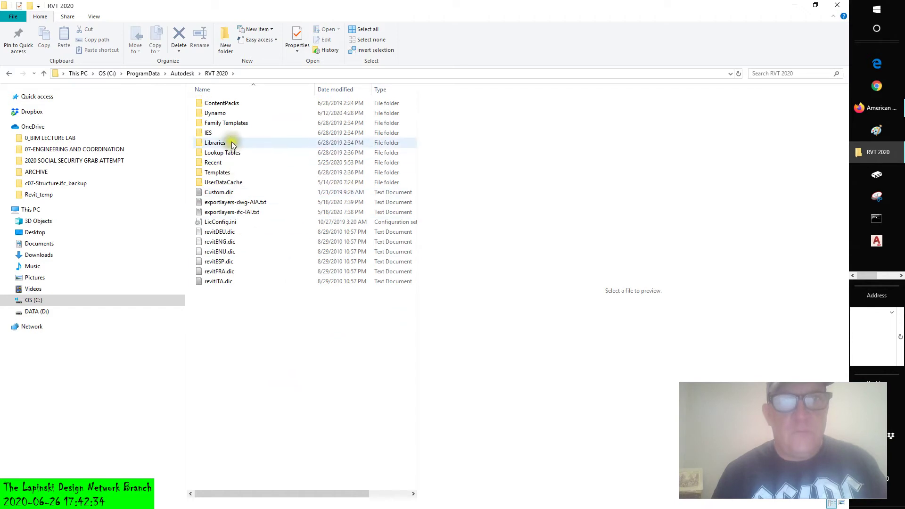
double_click(230, 142)
double_click(219, 113)
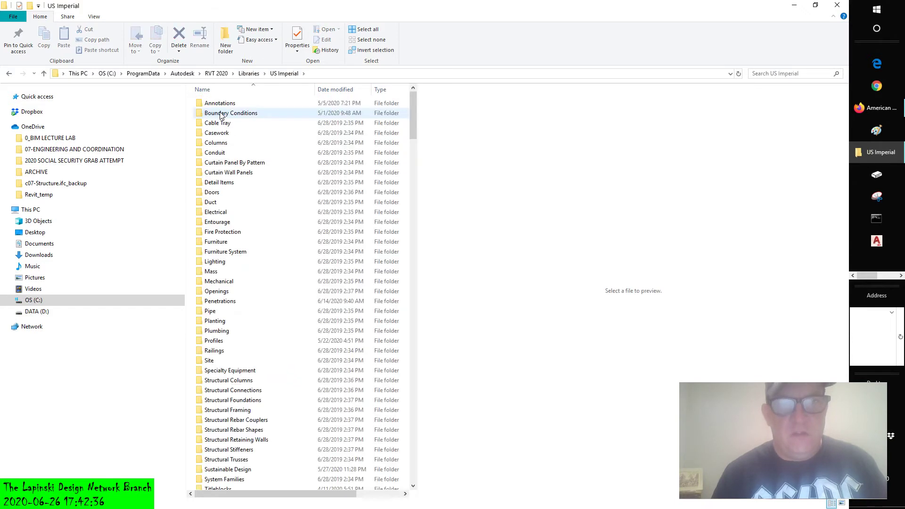
- Open the Steel folder inside Structural Framing and preview W-Wide Flange.txt
scroll(236, 212, "down", 4)
left_click_drag(267, 176, 267, 361)
right_click(267, 361)
left_click(242, 336)
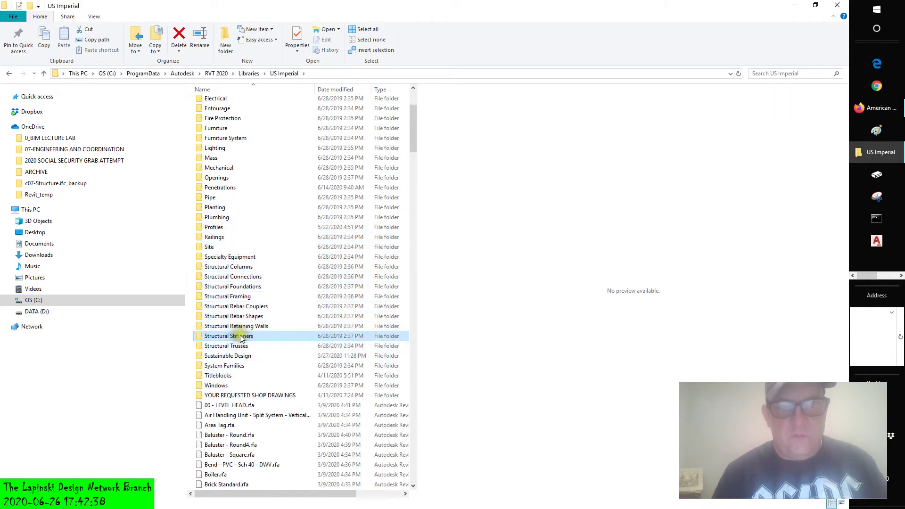
double_click(235, 296)
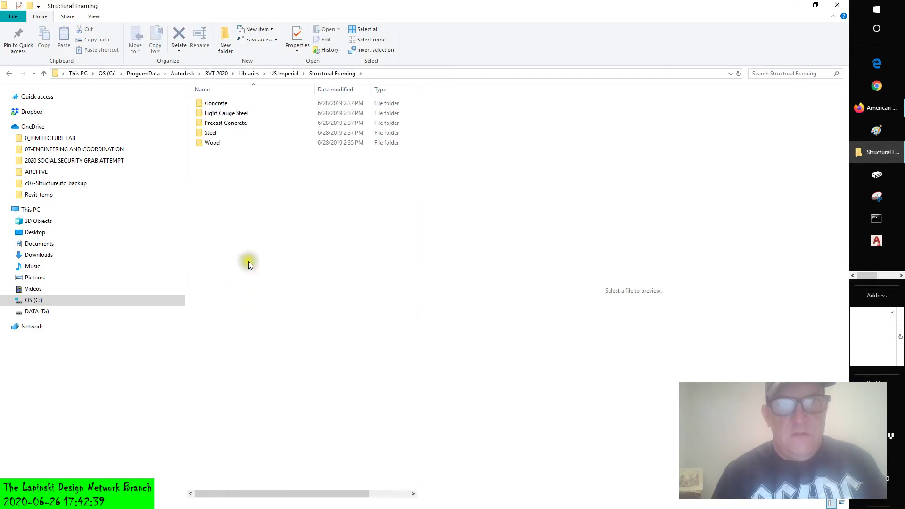
double_click(211, 134)
scroll(273, 283, "down", 10)
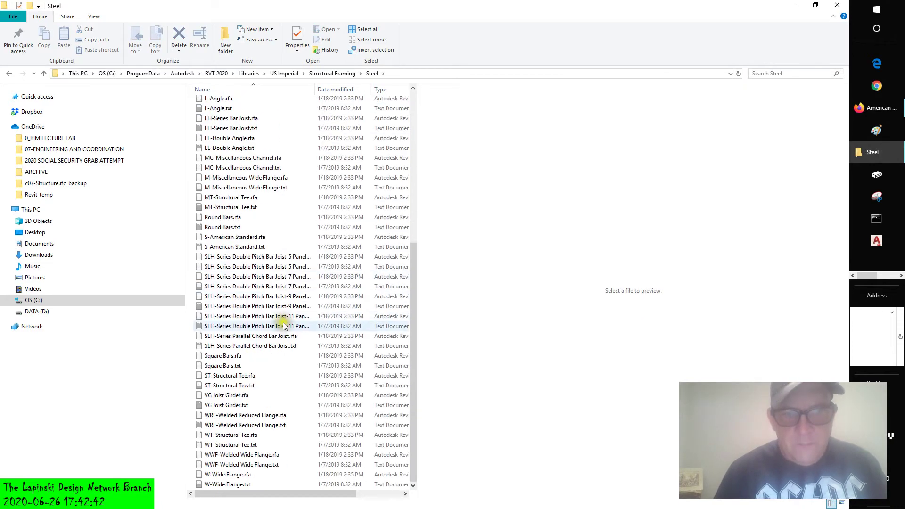
left_click(233, 484)
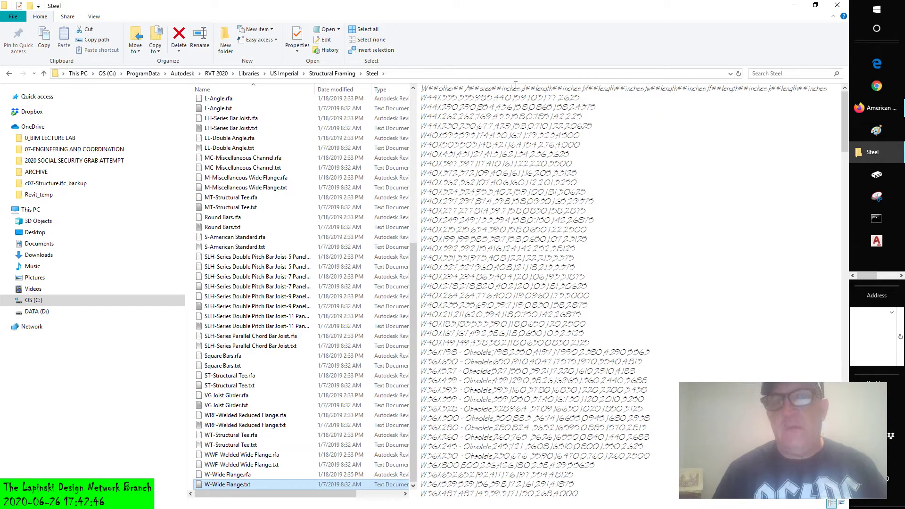
- Examine the W-Wide Flange.txt preview, comparing the W27X178 line with the parameter header on the first line
left_click(425, 98)
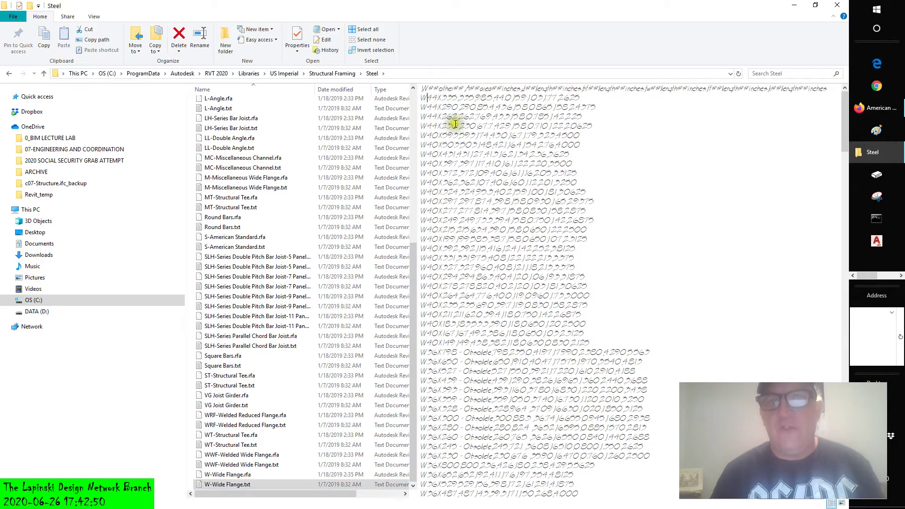
scroll(445, 156, "down", 1)
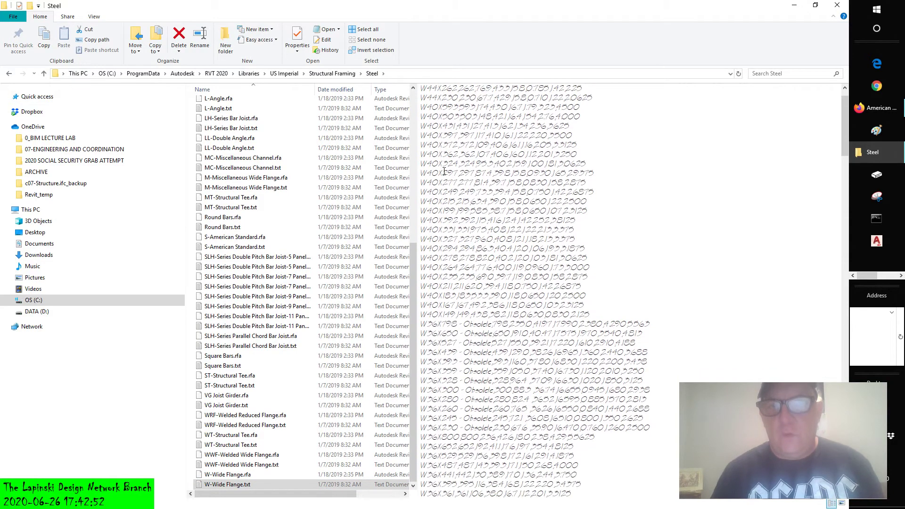
scroll(444, 171, "down", 15)
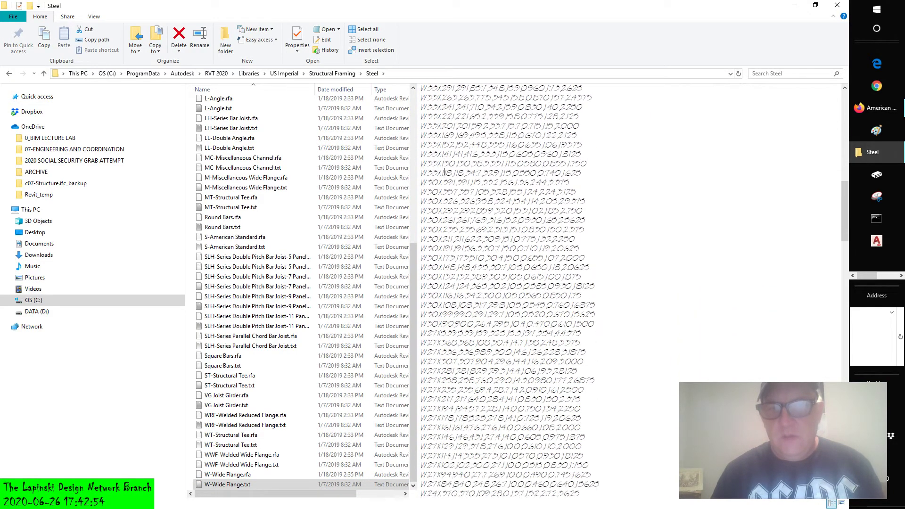
scroll(444, 171, "down", 11)
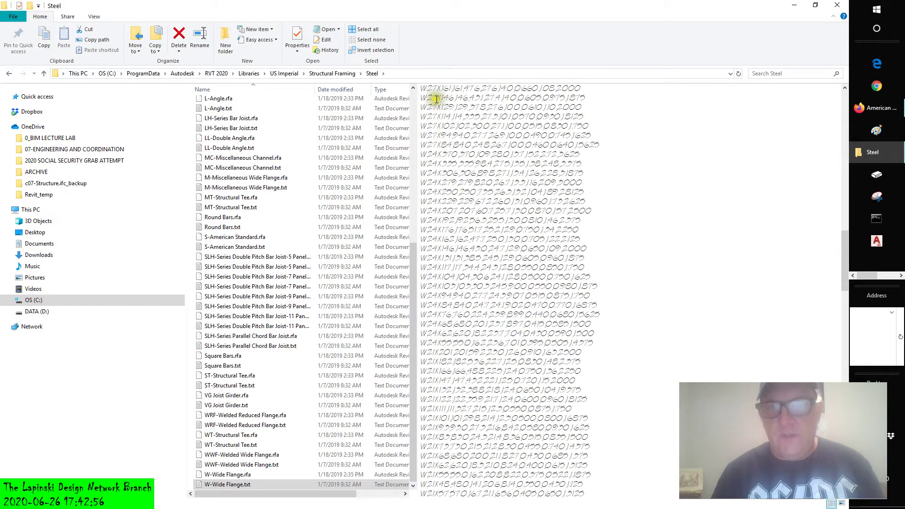
scroll(434, 126, "up", 1)
left_click(424, 108)
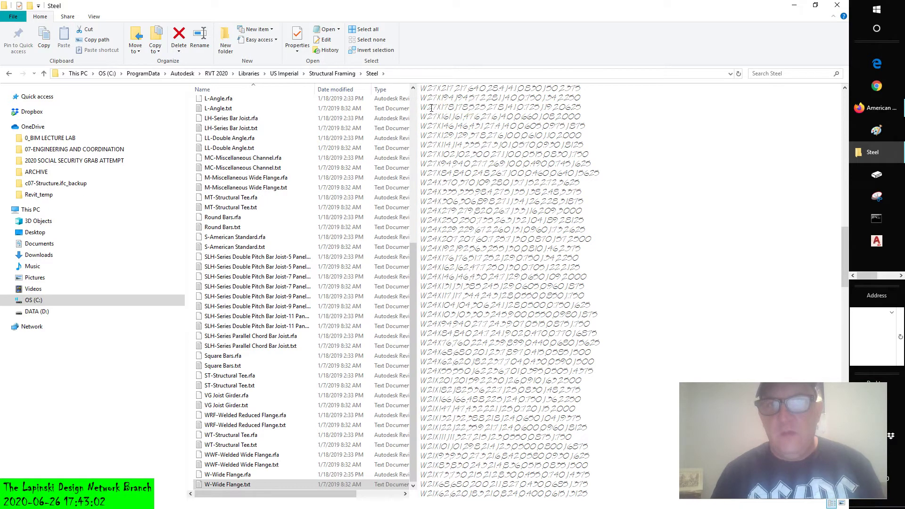
left_click(446, 107)
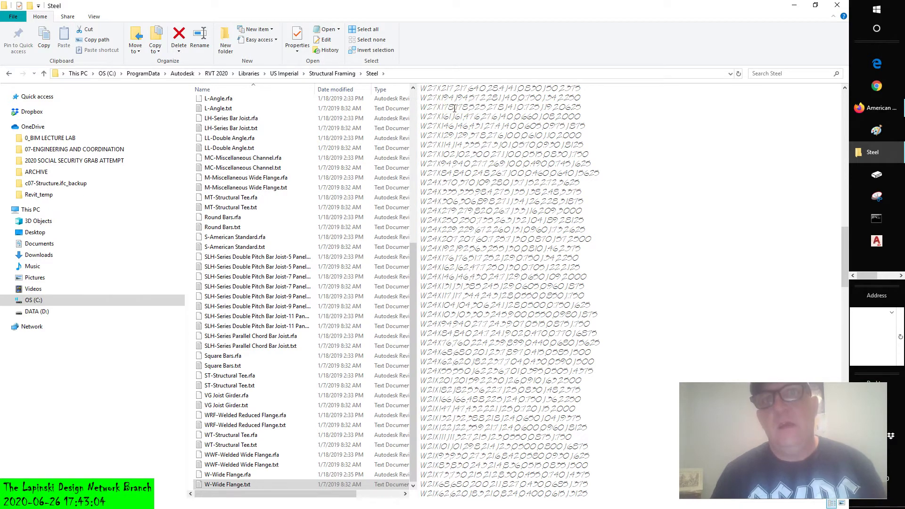
left_click(454, 107)
left_click(452, 107)
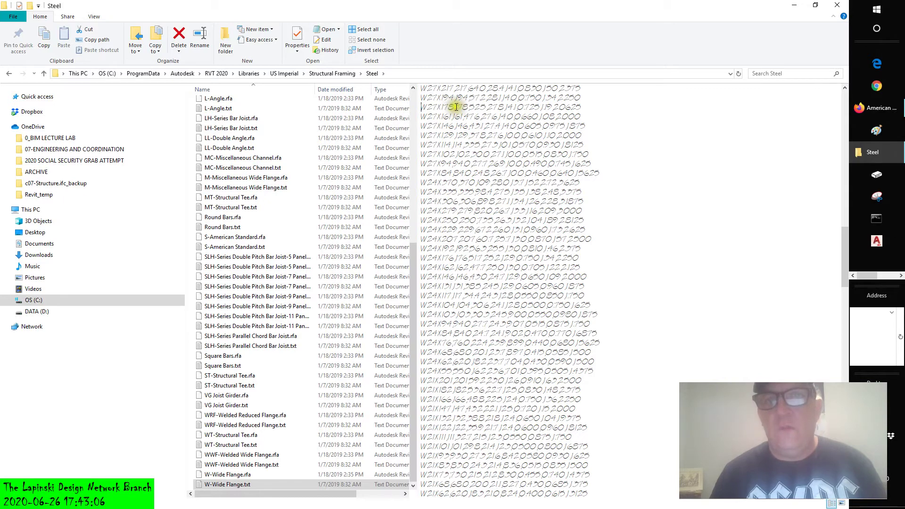
left_click(418, 91)
scroll(501, 188, "up", 15)
scroll(505, 193, "up", 15)
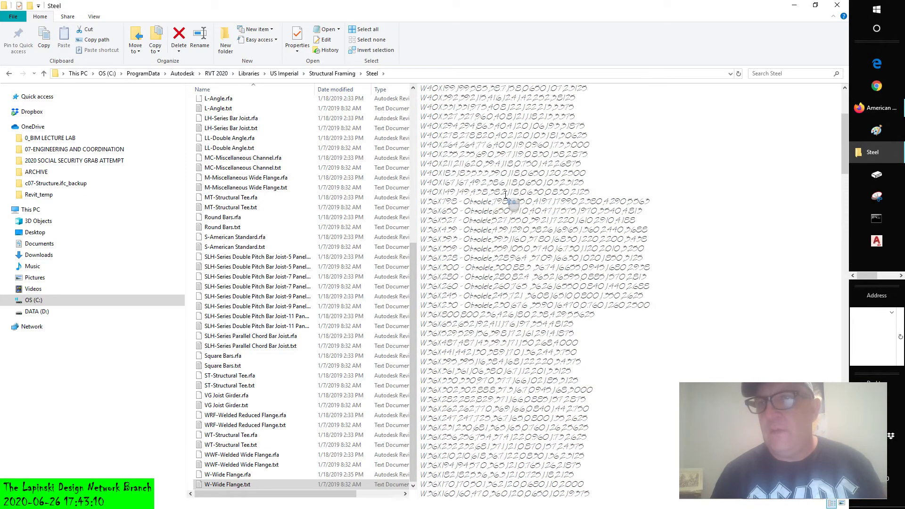
left_click(417, 92)
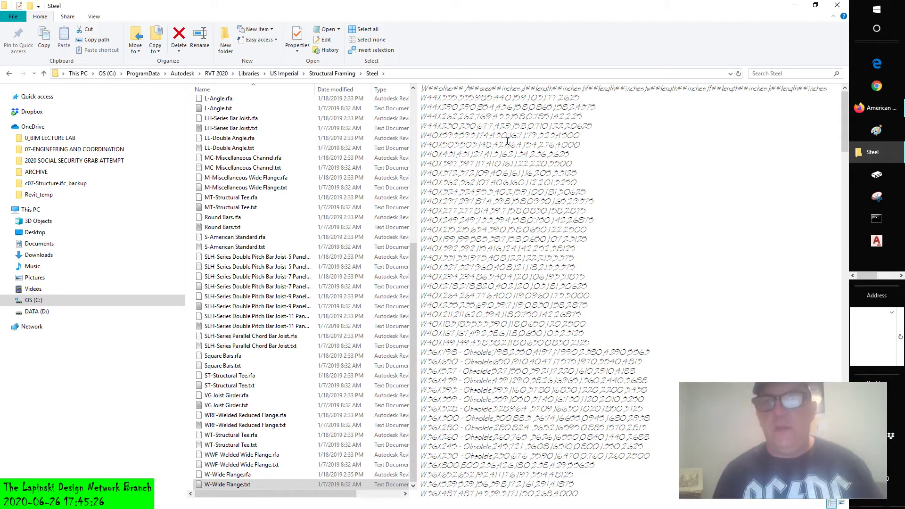
- Launch Excel, open the recent file W-Wide Flange.txt with the default delimited import settings, and maximize the workbook window
left_click(881, 275)
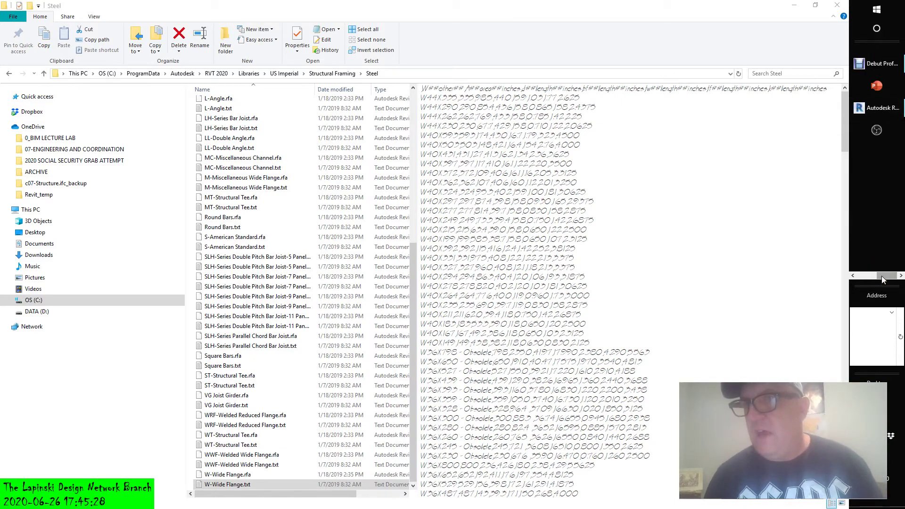
left_click(877, 28)
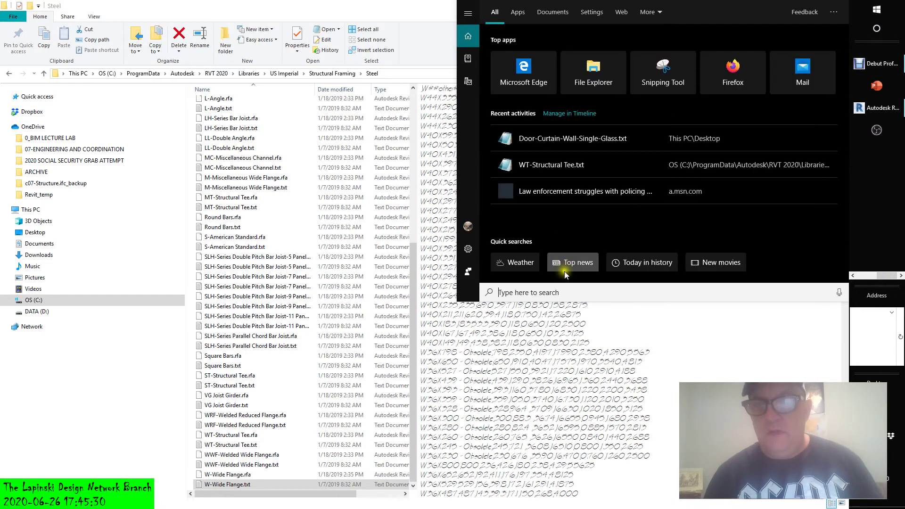
type("excel")
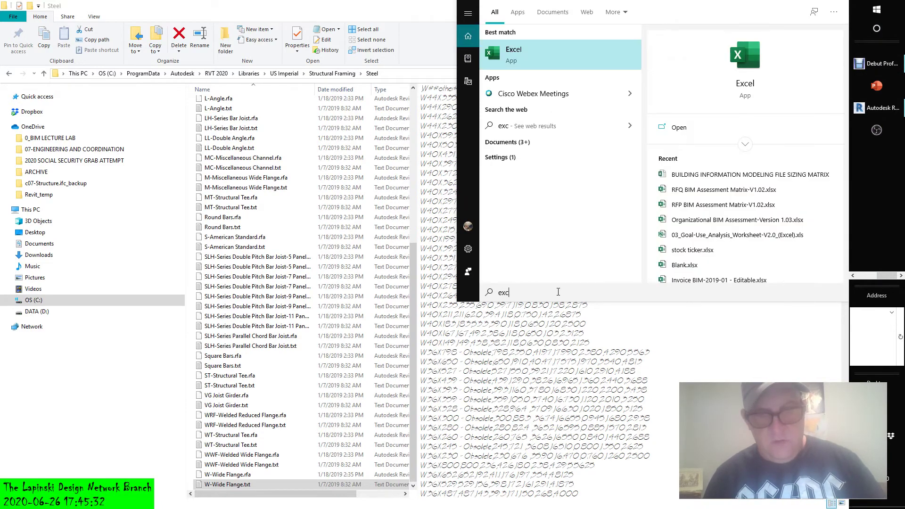
left_click(743, 57)
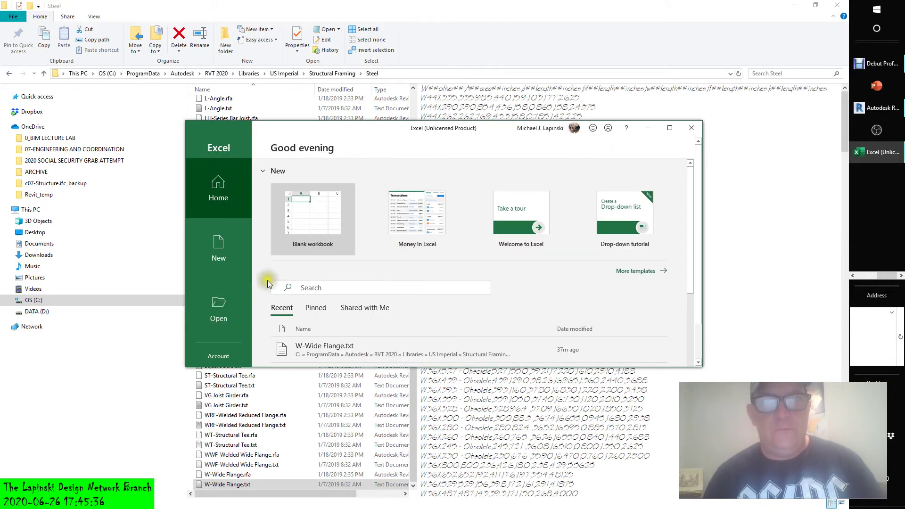
left_click(345, 347)
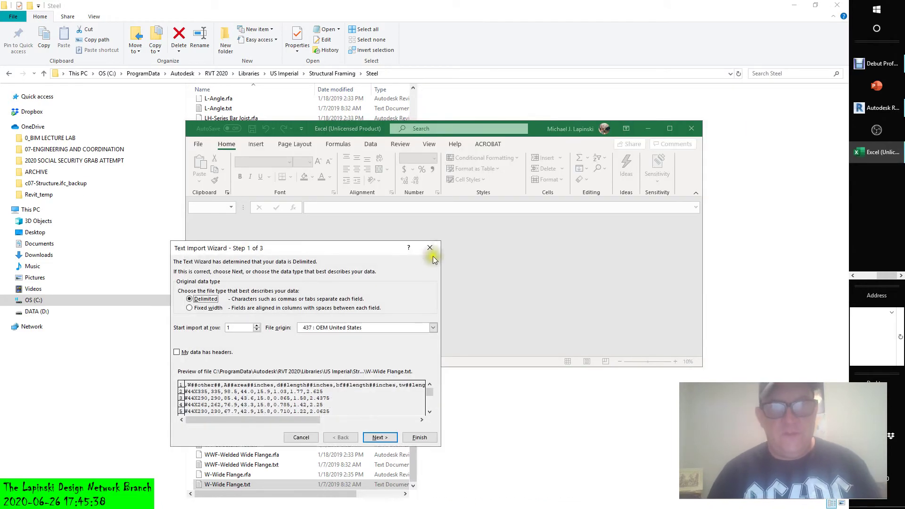
left_click(420, 438)
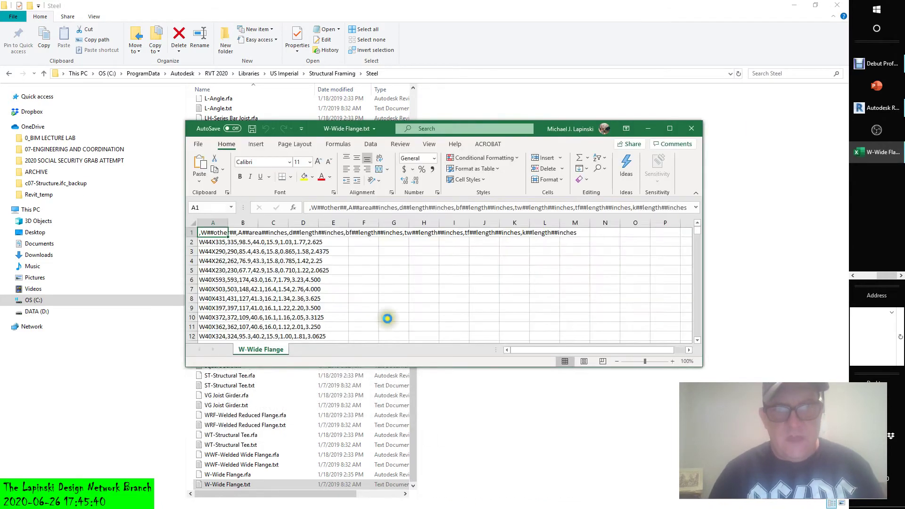
left_click(669, 128)
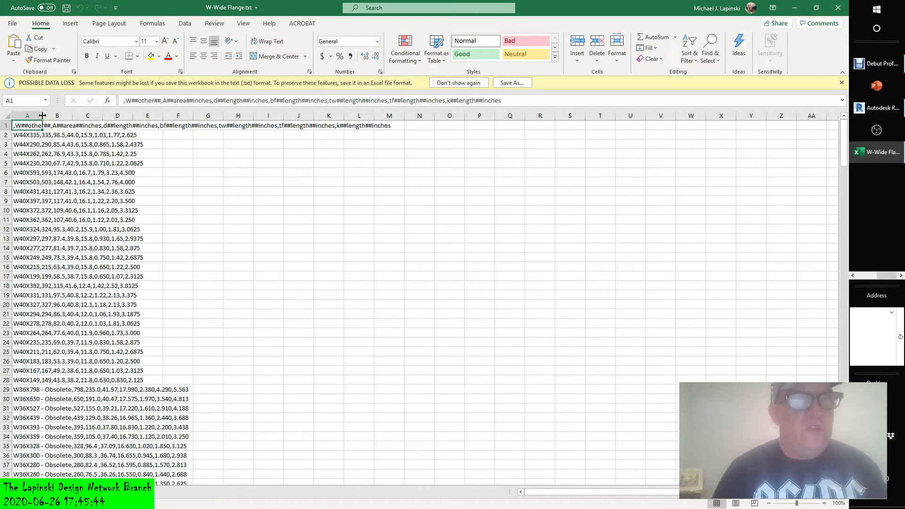
- Widen columns A, B and C of the W-Wide Flange sheet
left_click_drag(42, 116, 160, 116)
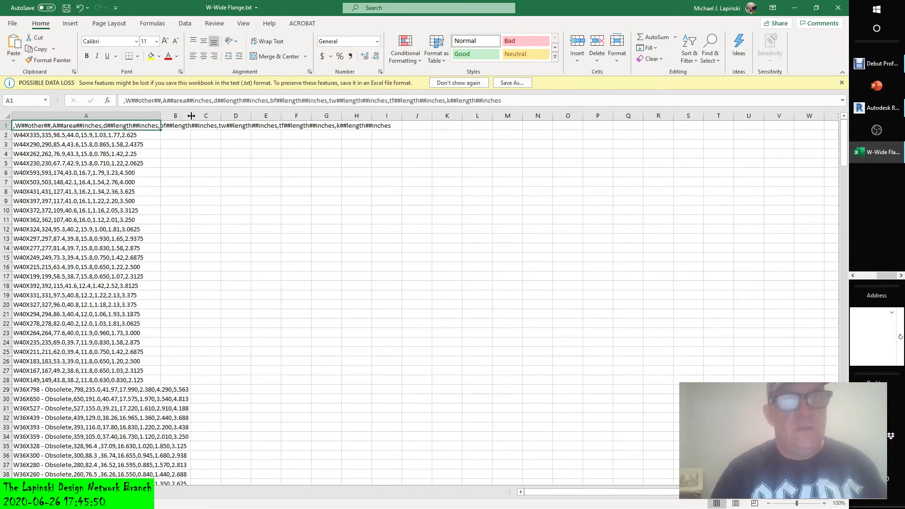
left_click_drag(191, 116, 276, 116)
left_click(251, 117)
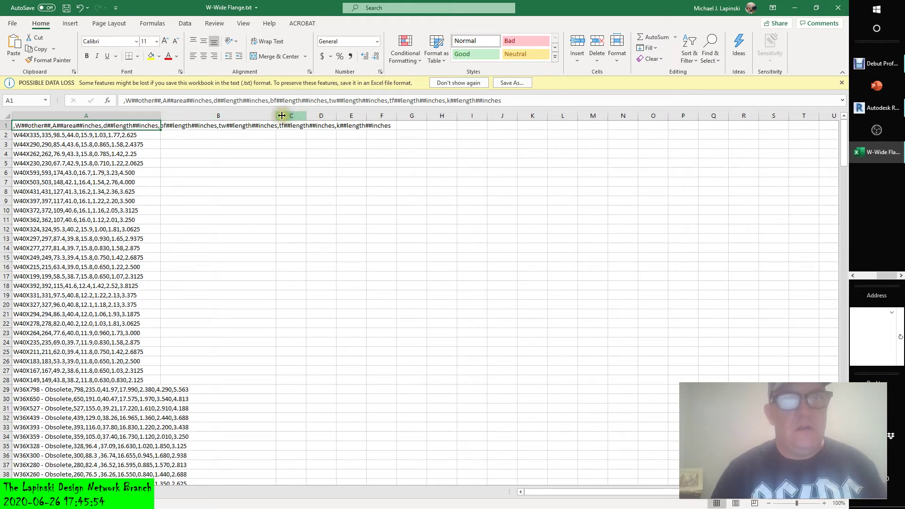
left_click_drag(277, 116, 432, 118)
- Examine the header row of the sheet to see which of cells A1 and B1 holds the parameter text
left_click(178, 125)
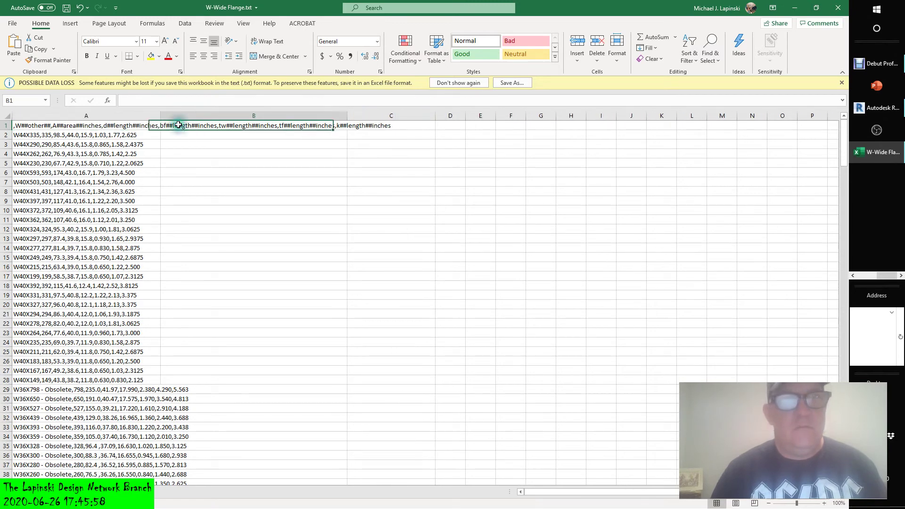
left_click(133, 128)
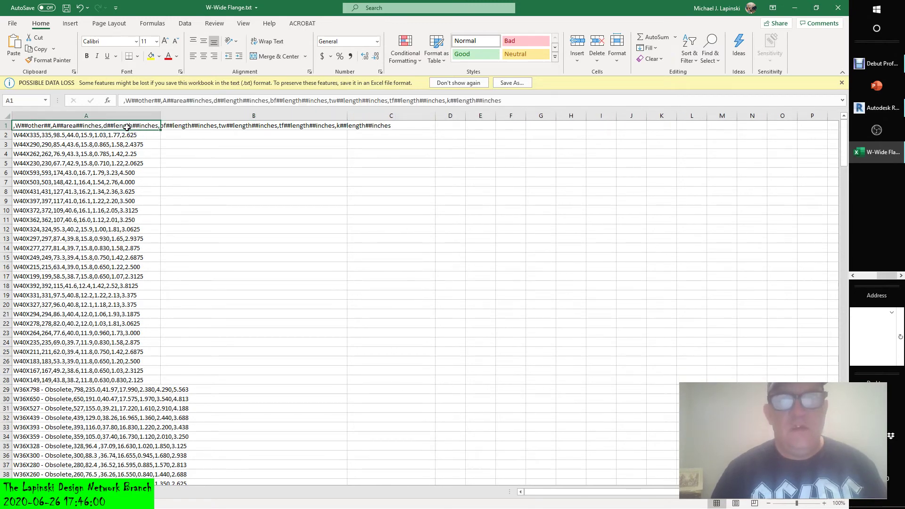
left_click_drag(134, 131, 396, 125)
left_click(401, 205)
left_click(147, 126)
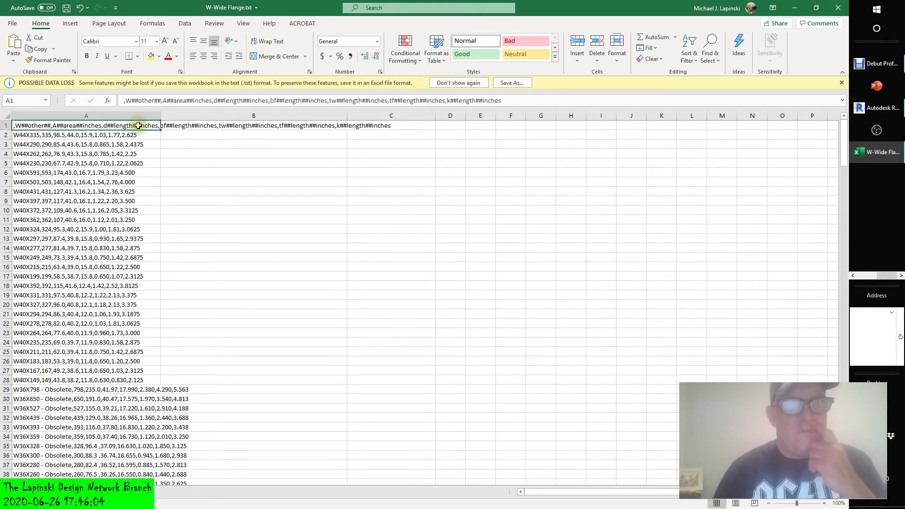
left_click(179, 125)
left_click(144, 127)
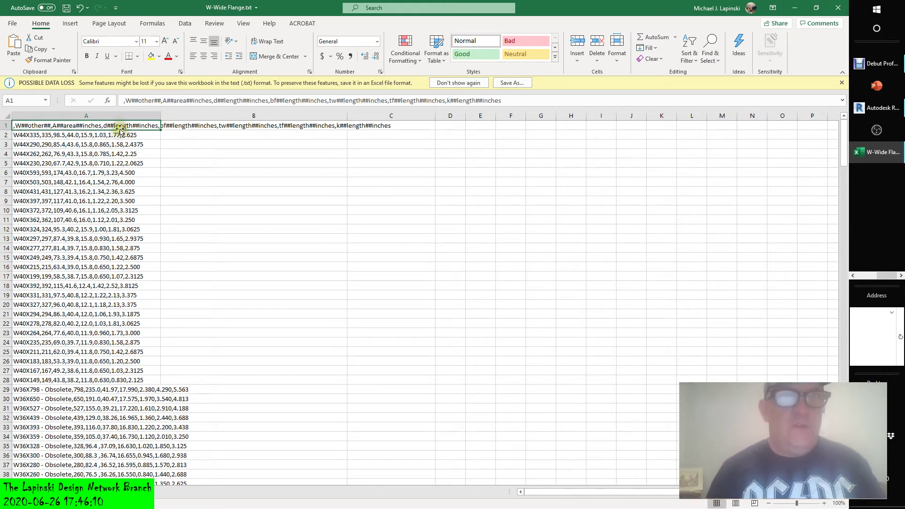
- Examine each parameter definition in cell A1 one by one, from W##other## through k##length##inches
left_click_drag(161, 100, 123, 101)
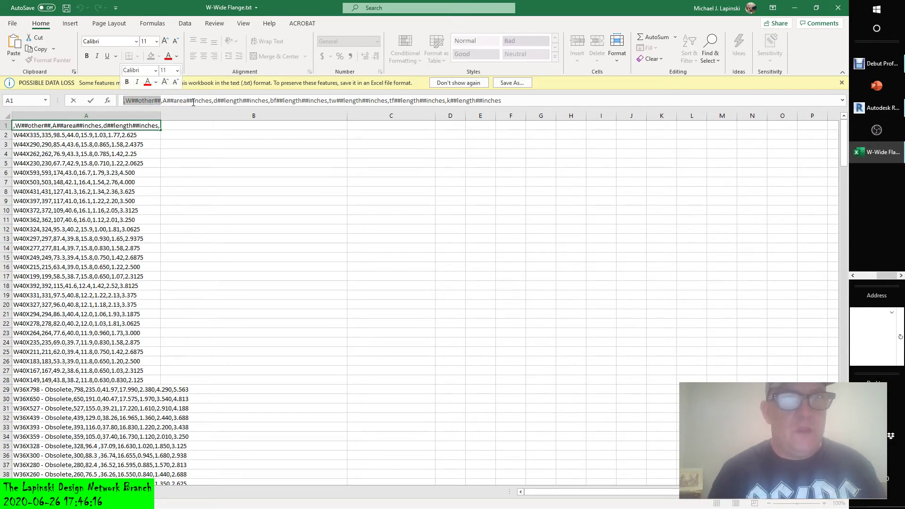
left_click_drag(193, 101, 166, 103)
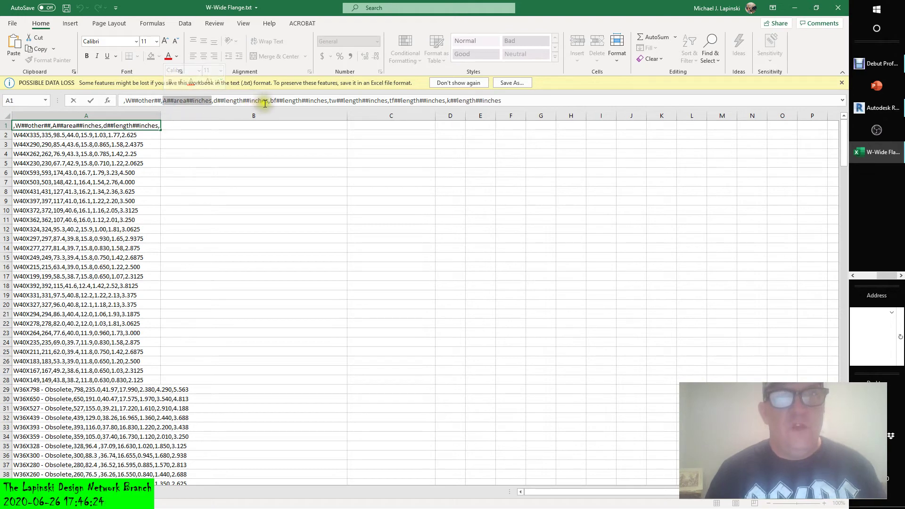
left_click_drag(268, 102, 214, 105)
left_click_drag(327, 101, 268, 103)
left_click_drag(387, 101, 329, 103)
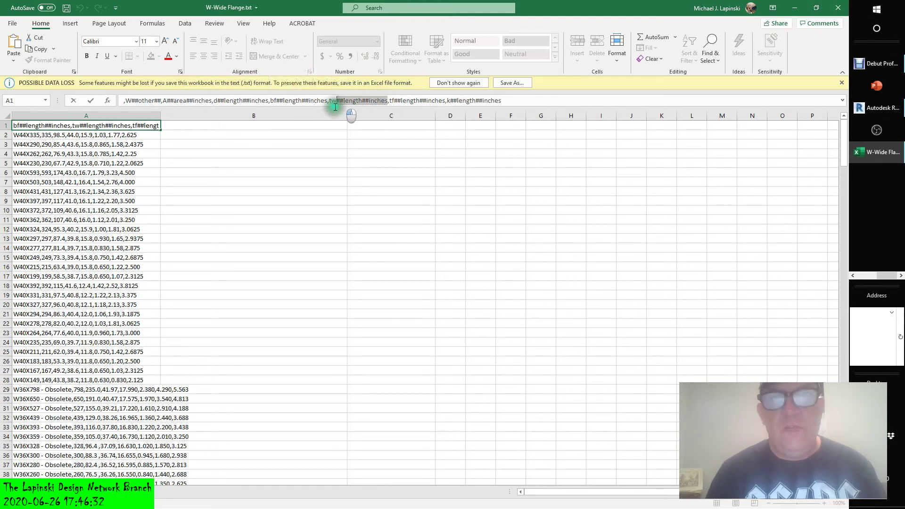
left_click_drag(445, 102, 394, 115)
left_click_drag(507, 101, 440, 102)
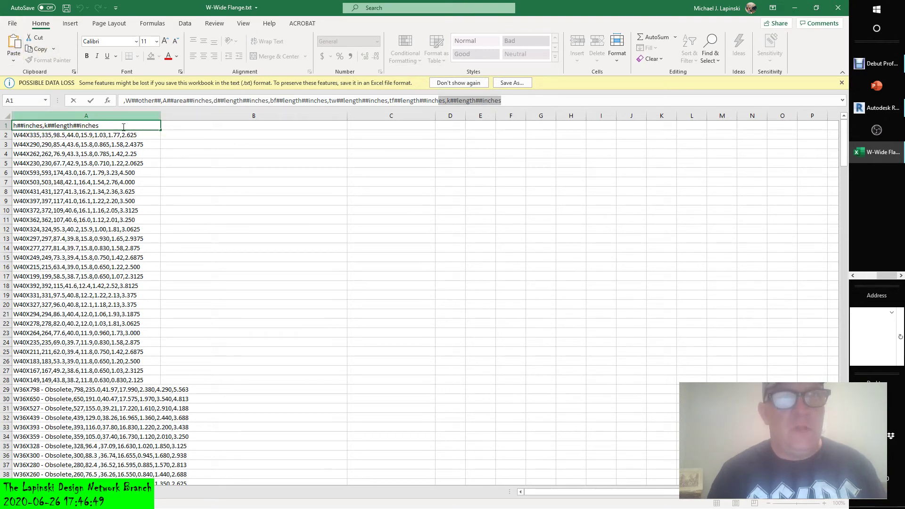
- Compare the W44X335 entry in A2 with the A1 header and check the cells beside it from B2 to H2
left_click(101, 136)
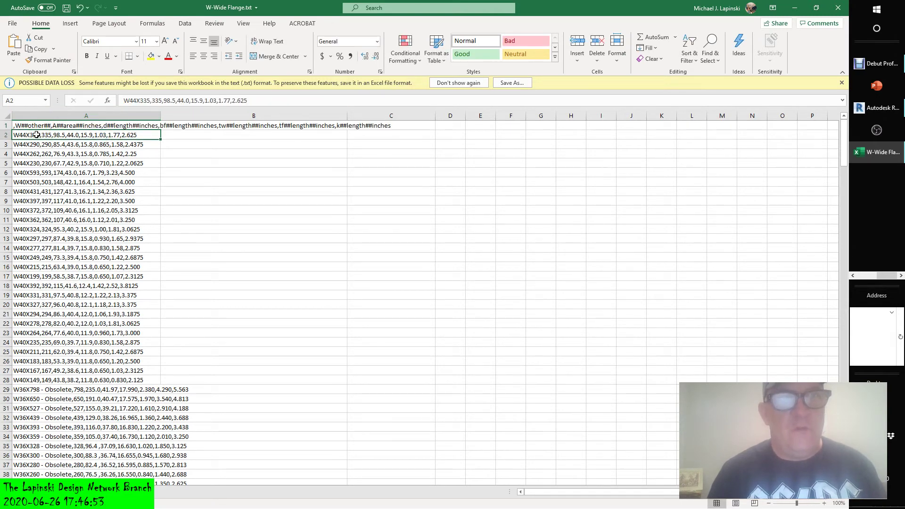
left_click(304, 151)
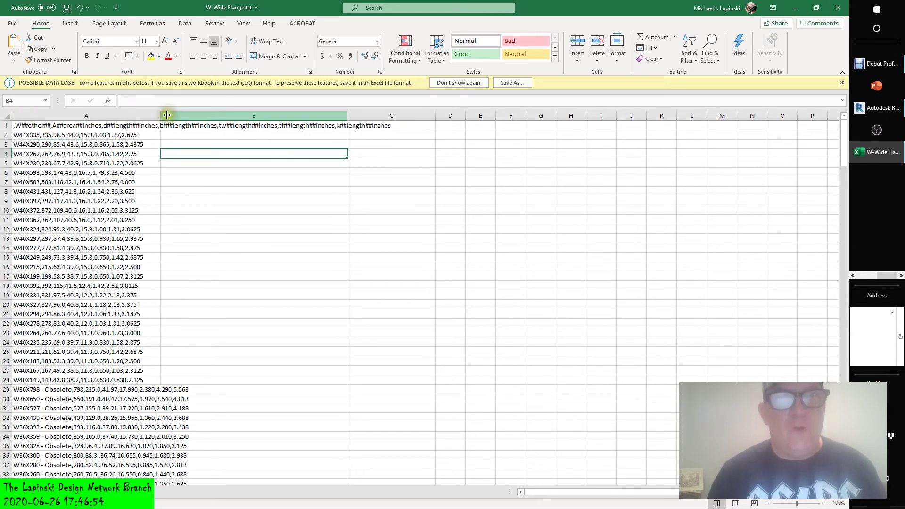
left_click(121, 126)
left_click(217, 136)
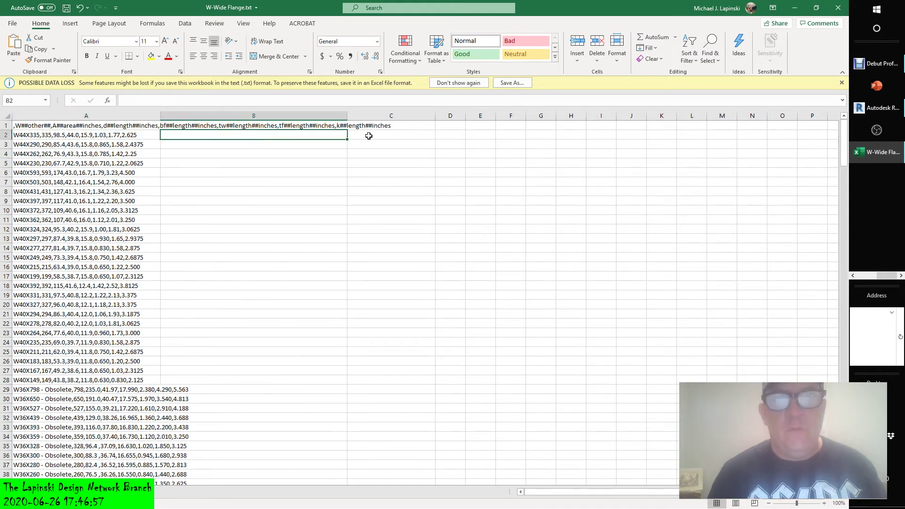
key("Right")
key("Right")
key("Right")
key("Right")
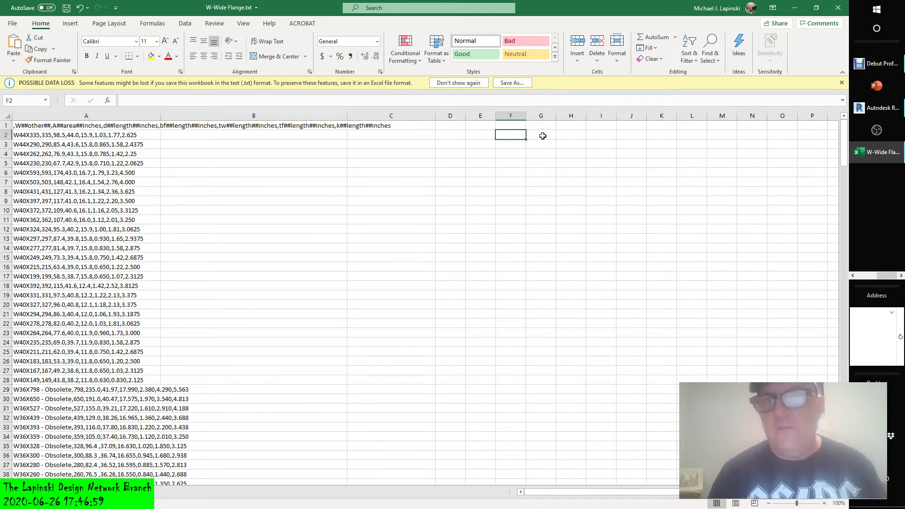
left_click(542, 136)
left_click(577, 135)
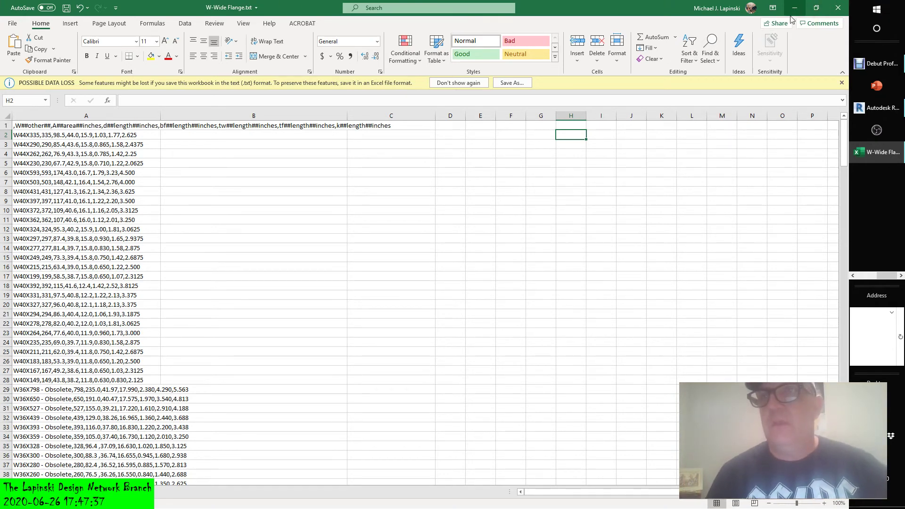
- Close the W-Wide Flange.txt workbook without saving, then switch to Revit and cancel the Specify Types selection
left_click(838, 7)
left_click(438, 270)
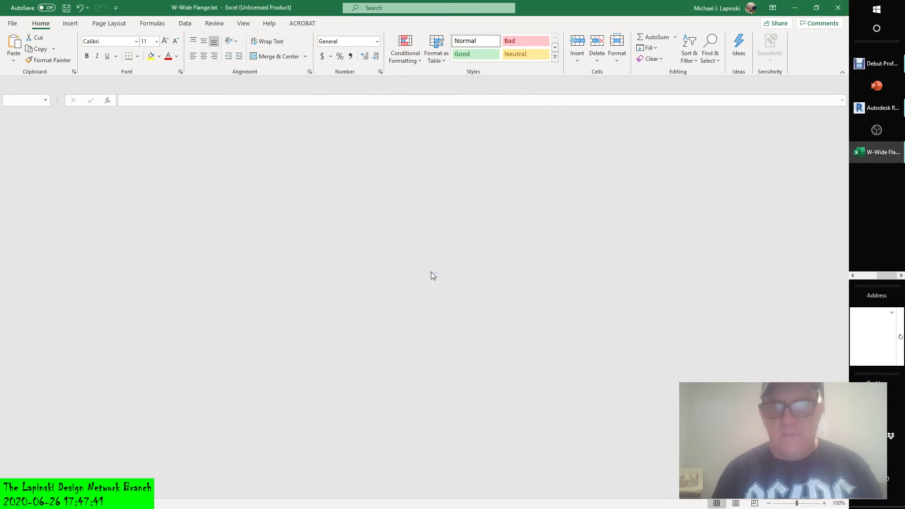
left_click(872, 107)
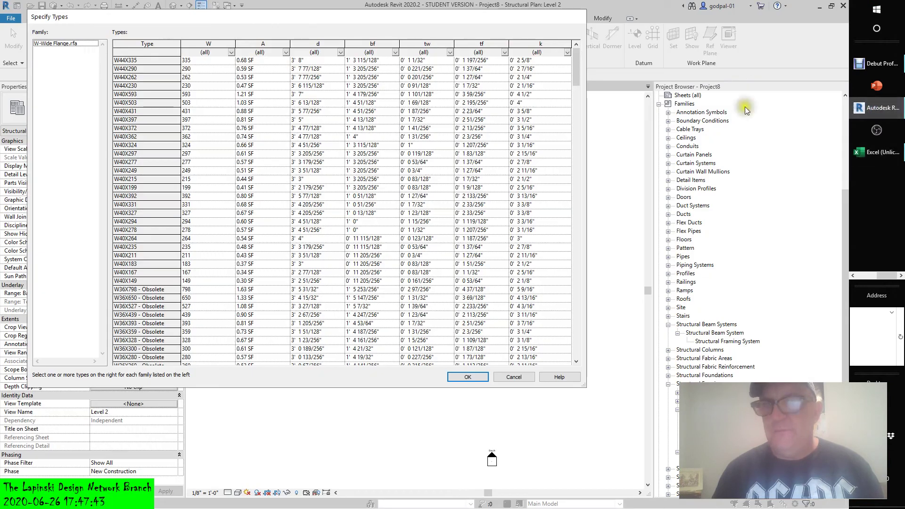
left_click(508, 380)
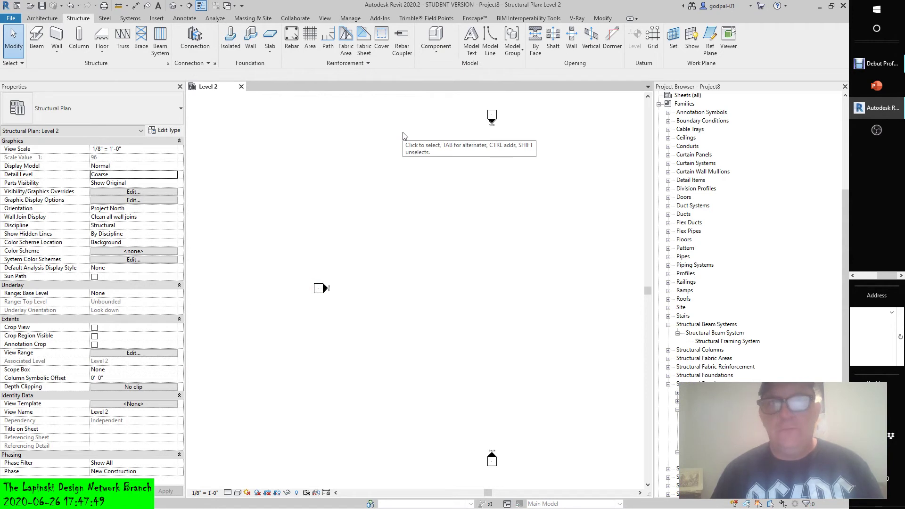
middle_click_drag(462, 277, 401, 268)
- Open the family file W-Wide Flange.rfa from the Steel folder inside Structural Framing of the US Imperial library
left_click(11, 19)
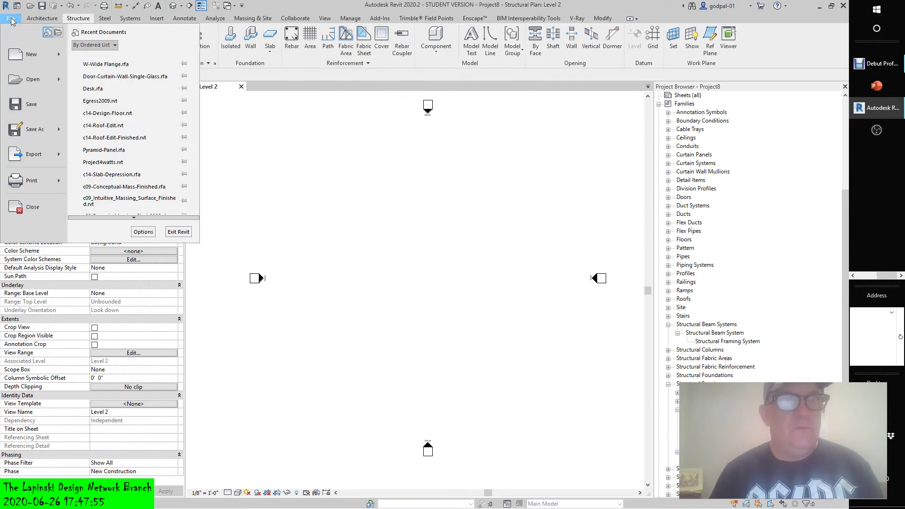
mouse_move(42, 57)
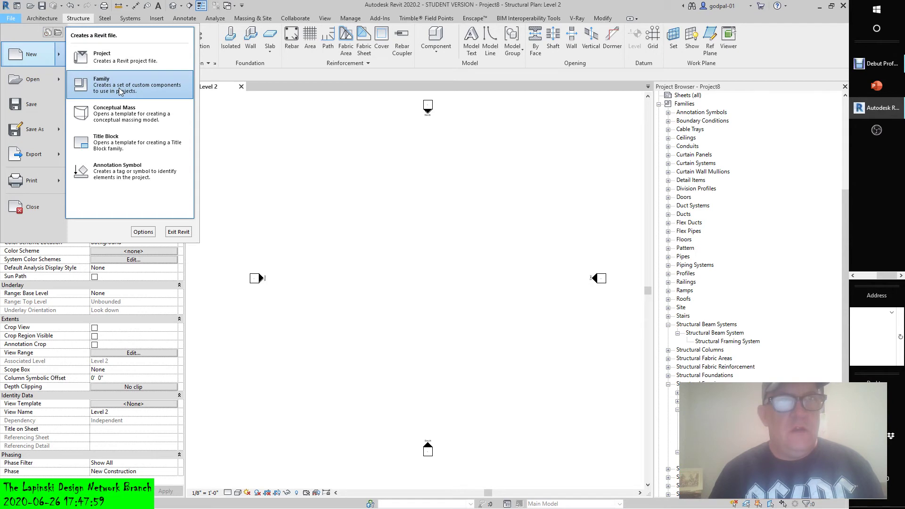
mouse_move(36, 86)
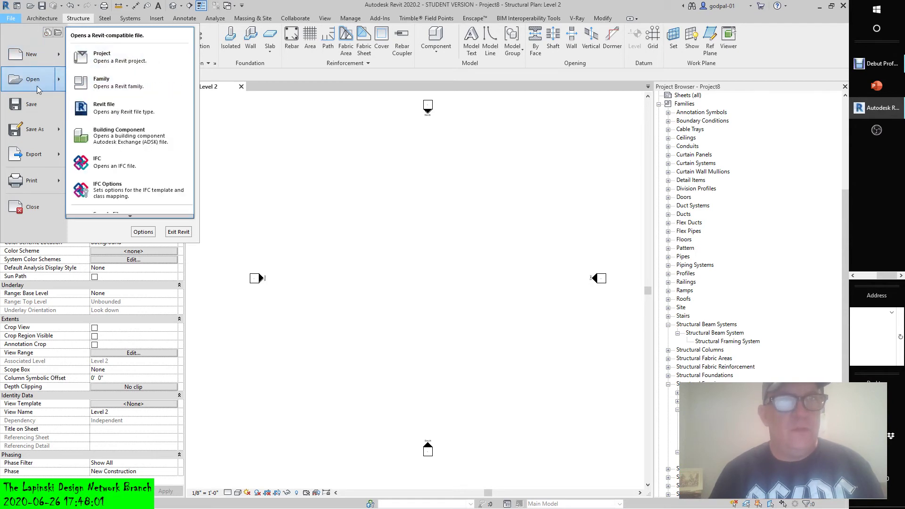
left_click(115, 85)
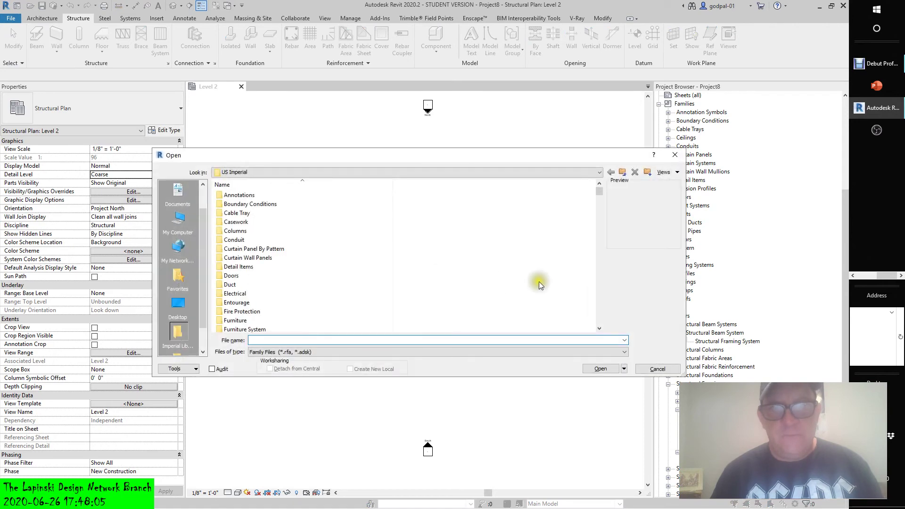
left_click_drag(598, 195, 596, 313)
left_click(598, 193)
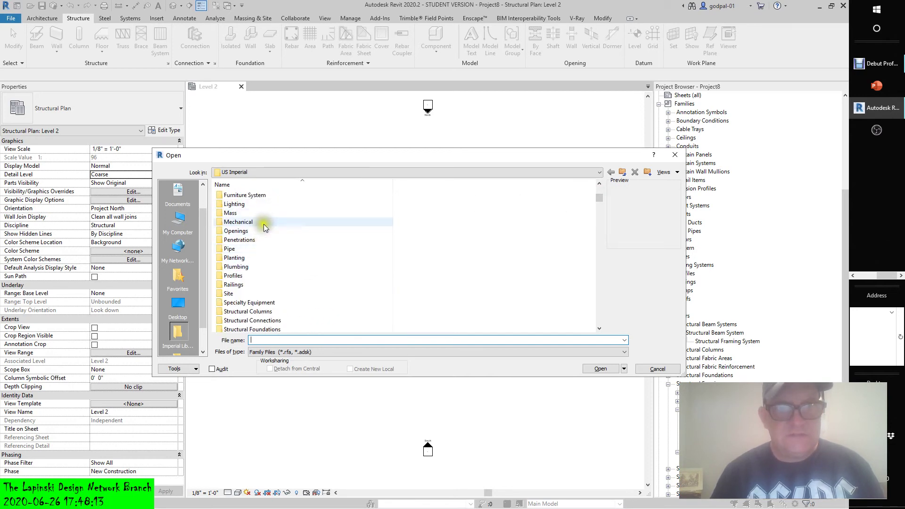
scroll(262, 199, "down", 2)
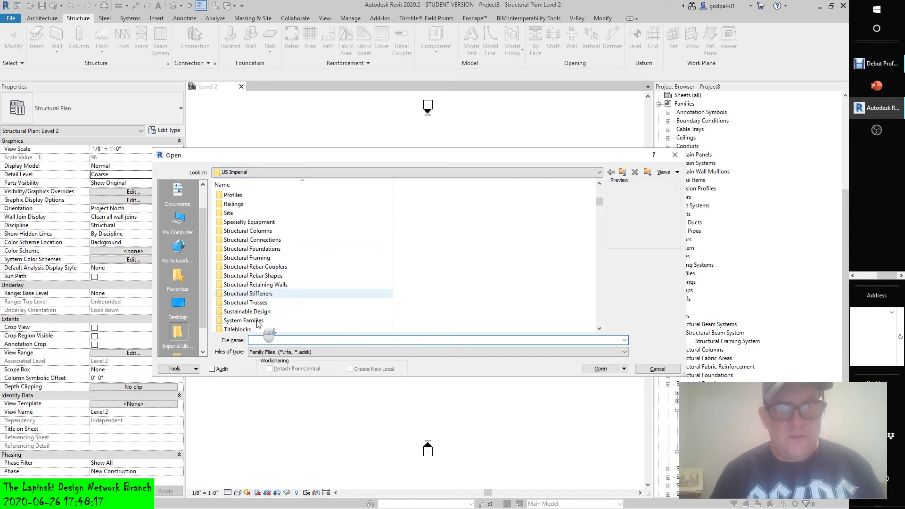
double_click(246, 285)
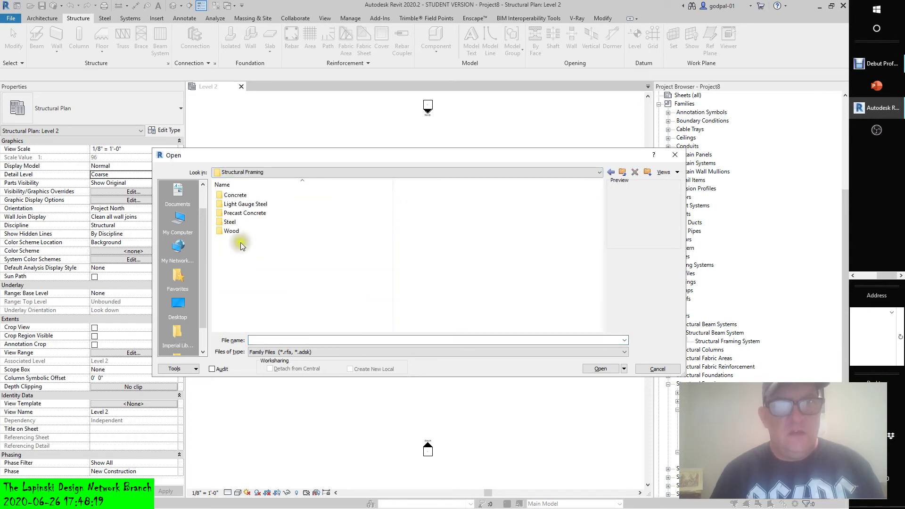
double_click(235, 221)
scroll(383, 236, "down", 6)
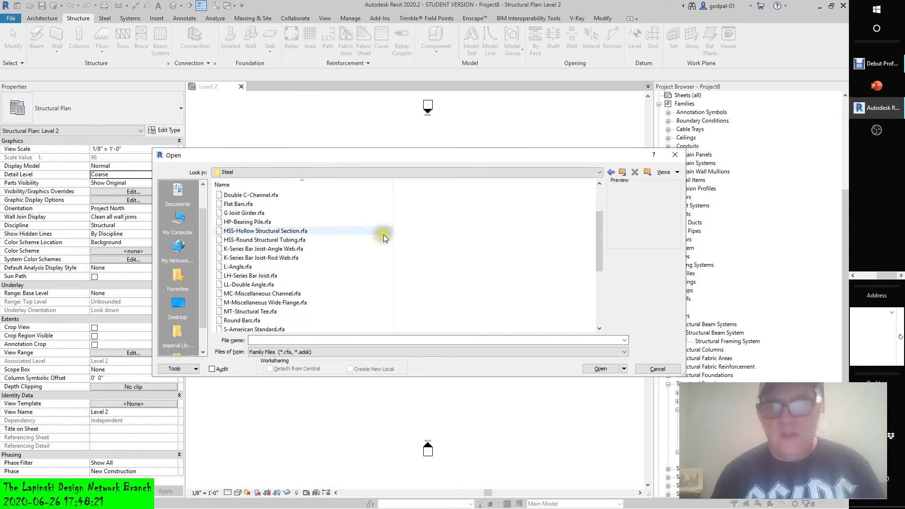
left_click(262, 322)
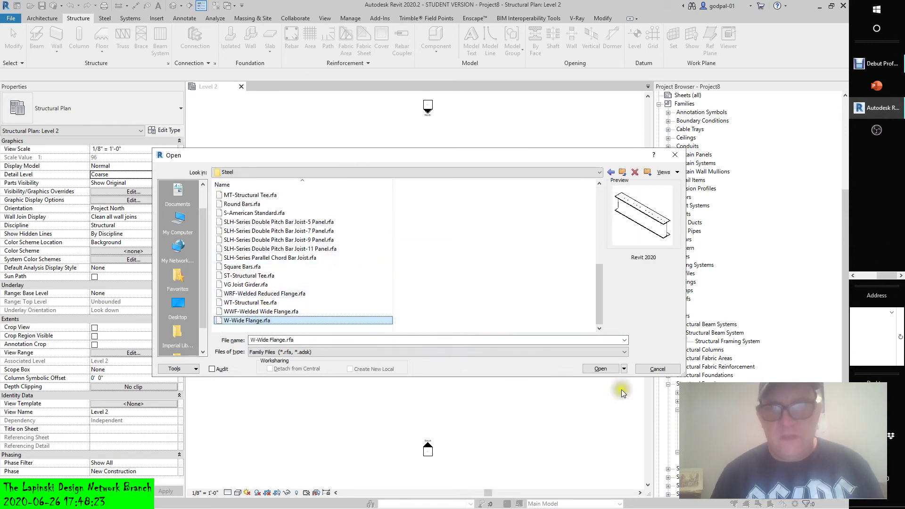
left_click(601, 370)
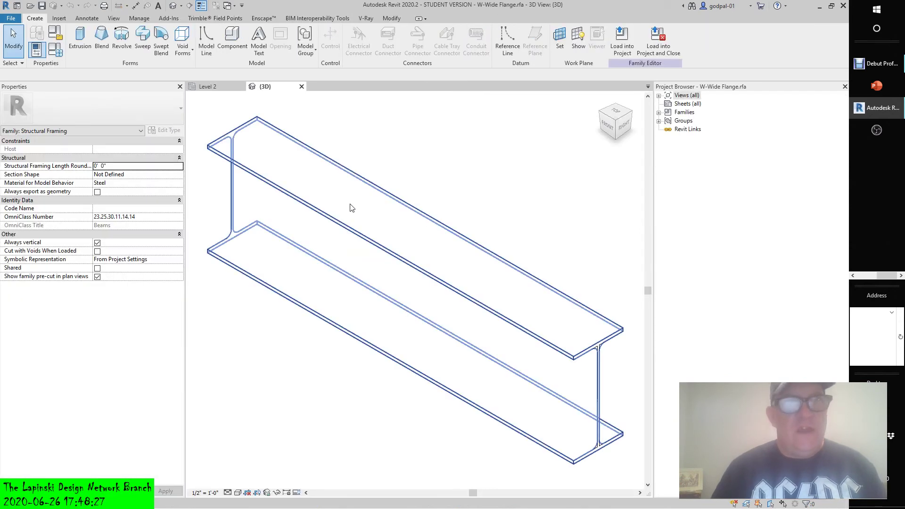
- Examine the W-Wide Flange family's category settings, and its available types and parameter values in Family Types
left_click(56, 37)
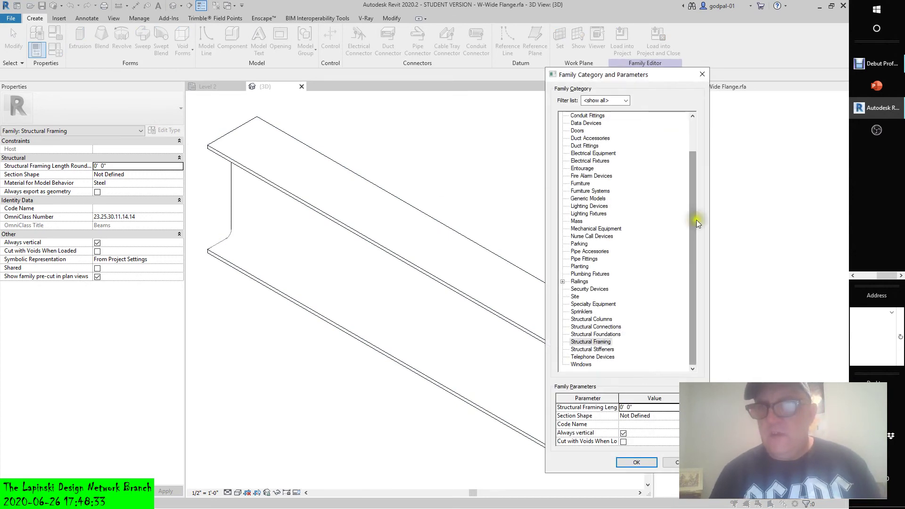
left_click(671, 462)
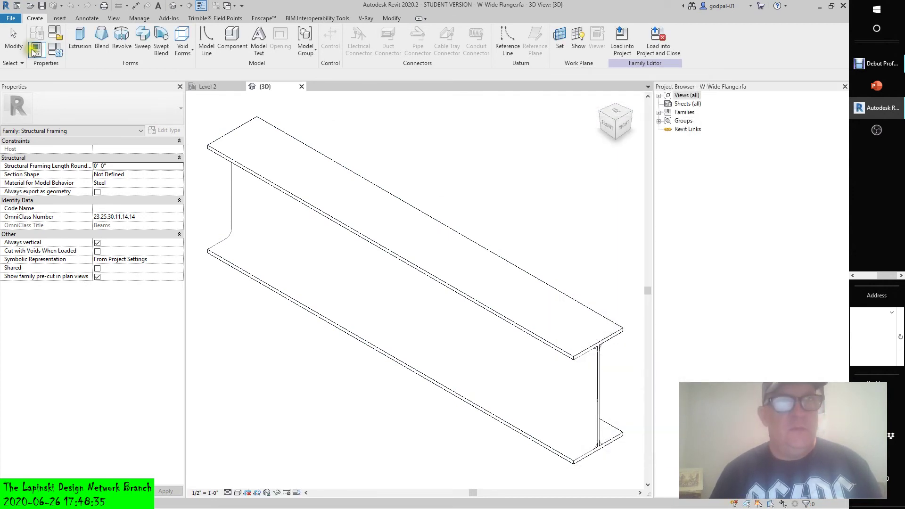
left_click(56, 49)
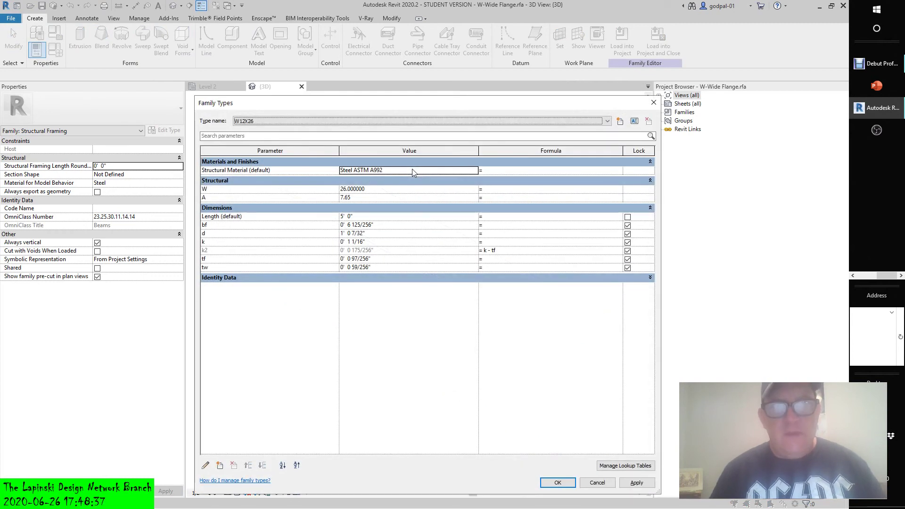
left_click(327, 121)
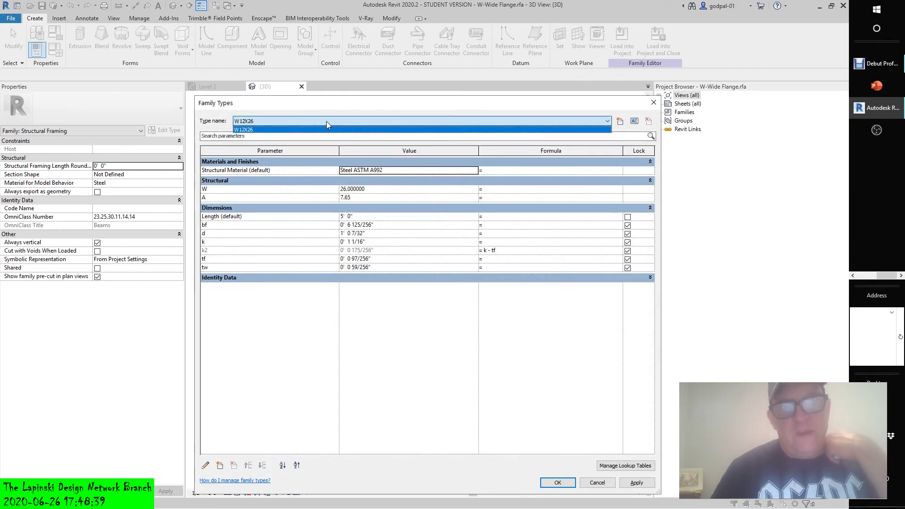
left_click(327, 121)
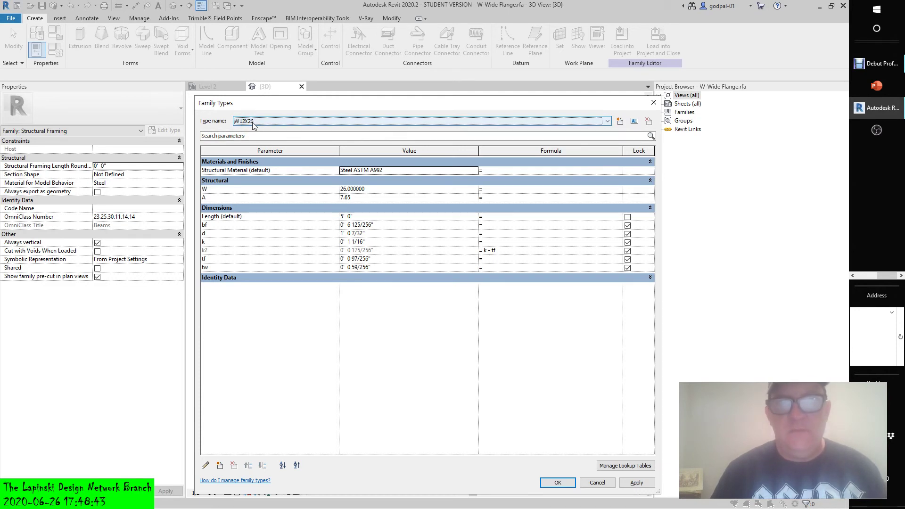
left_click(273, 398)
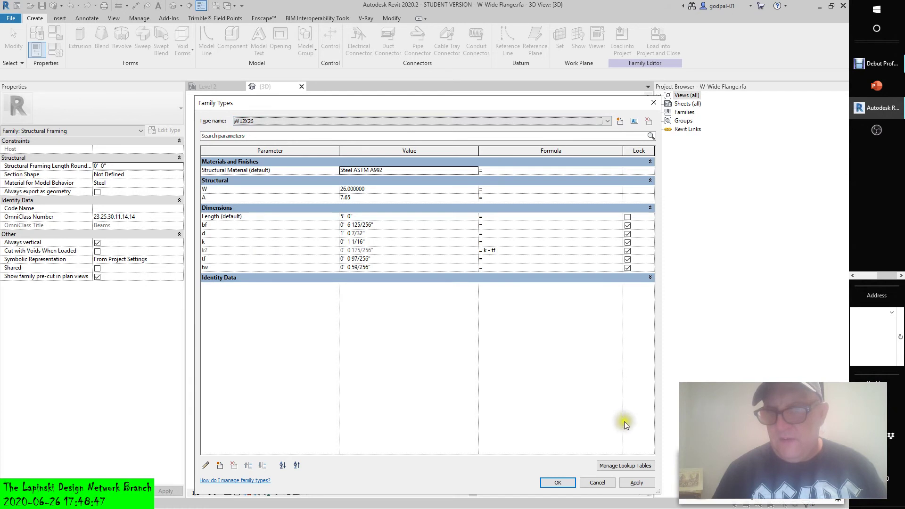
left_click(597, 483)
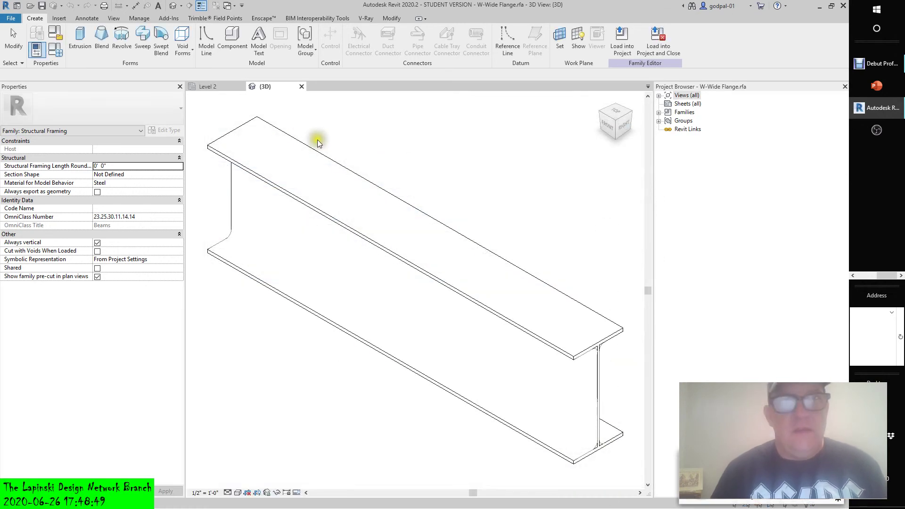
left_click(51, 54)
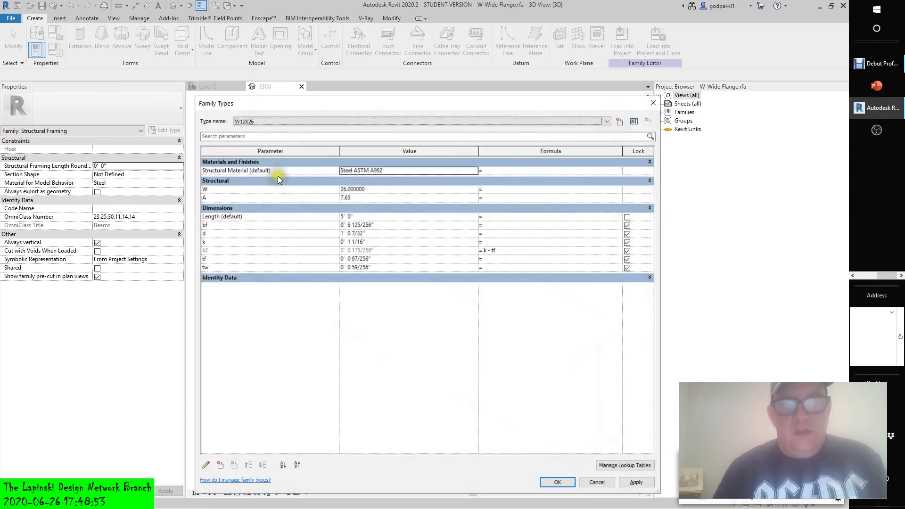
left_click(619, 122)
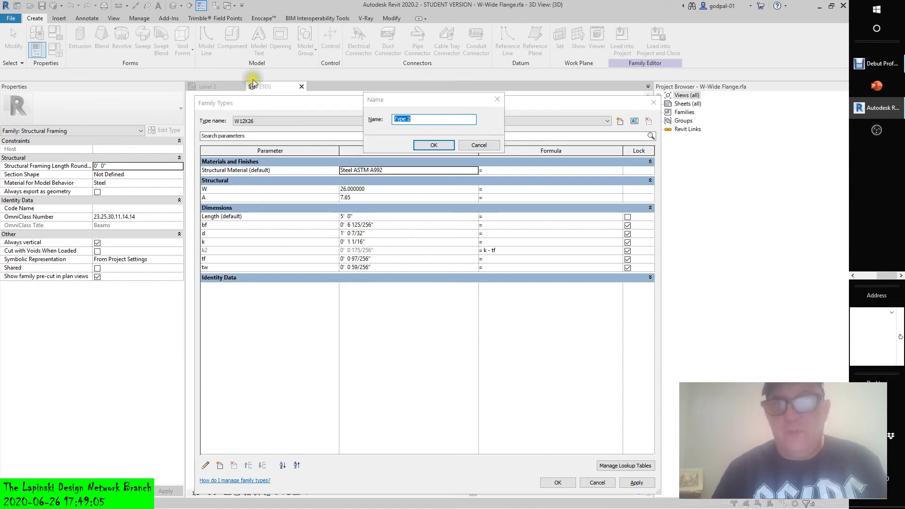
left_click(479, 145)
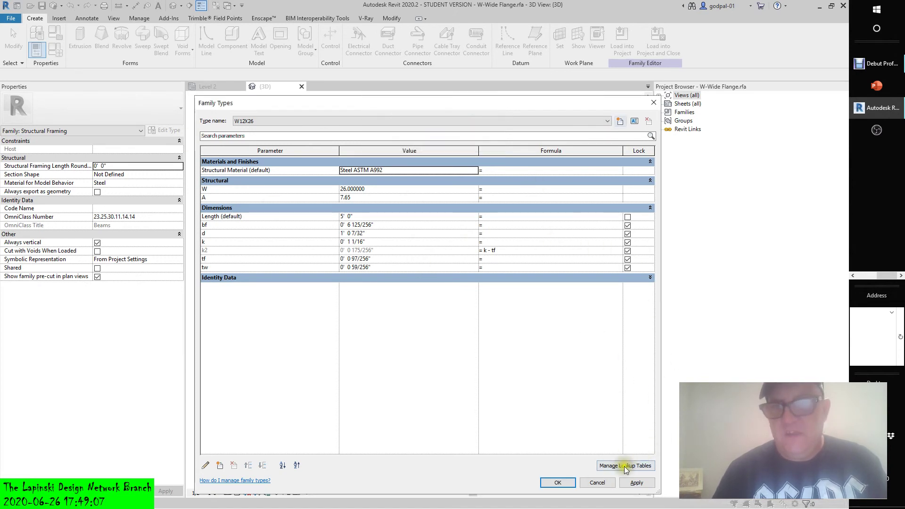
left_click(595, 481)
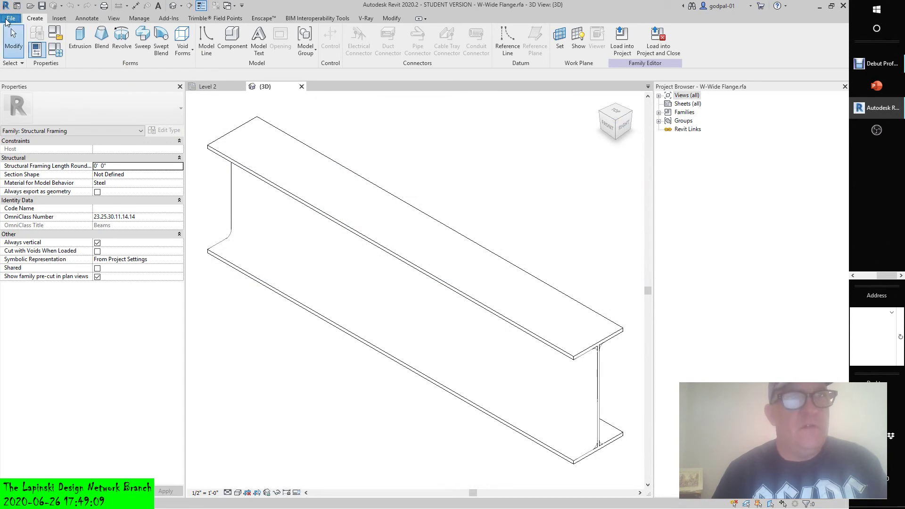
- Export the family types to the Desktop as the text file W-Wide Flange.txt
left_click(8, 20)
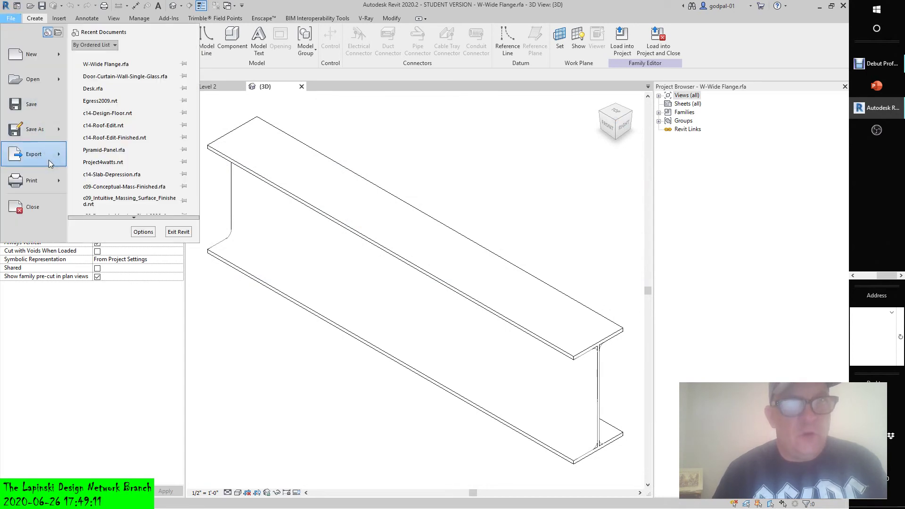
mouse_move(52, 158)
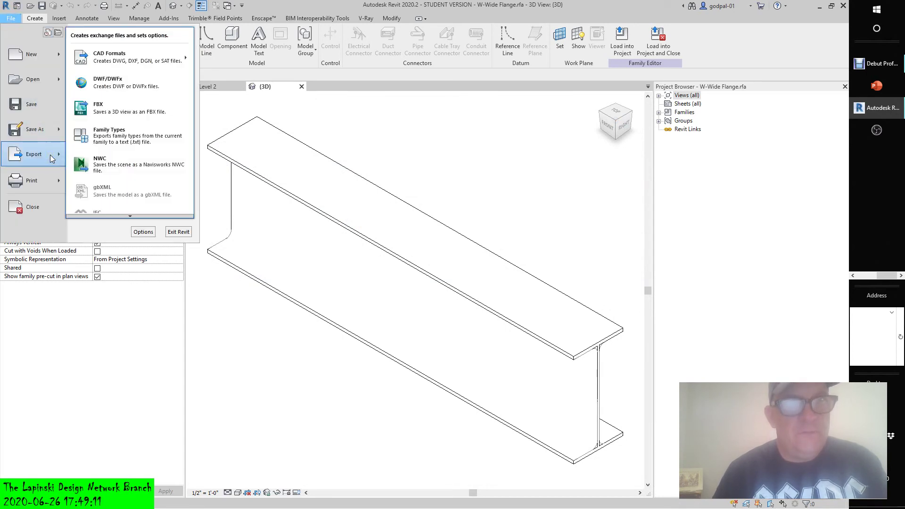
left_click(105, 146)
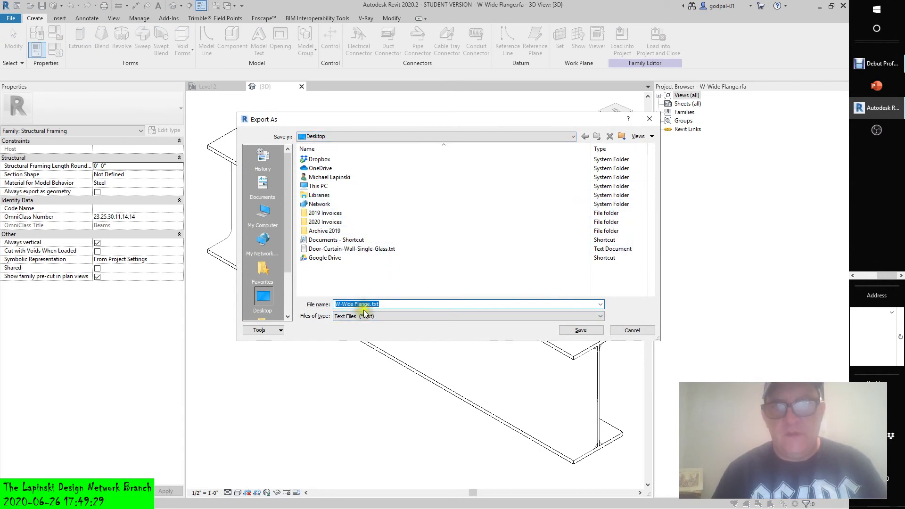
left_click(585, 331)
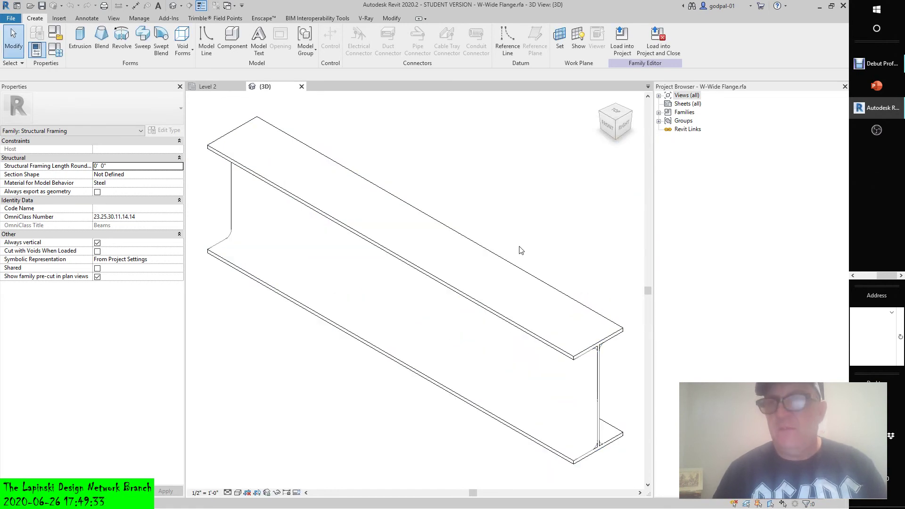
- Switch to File Explorer and open the exported W-Wide Flange.txt from the Desktop in Notepad
scroll(875, 219, "up", 3)
left_click(873, 151)
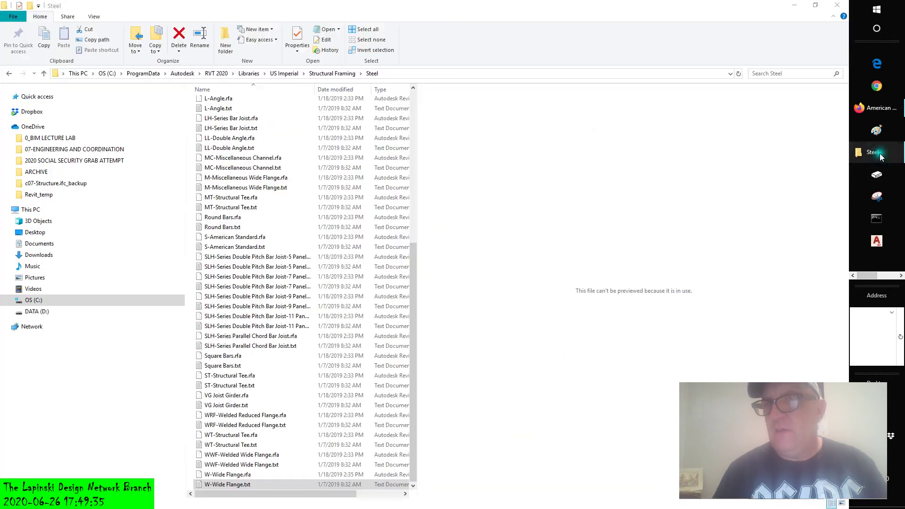
left_click(52, 230)
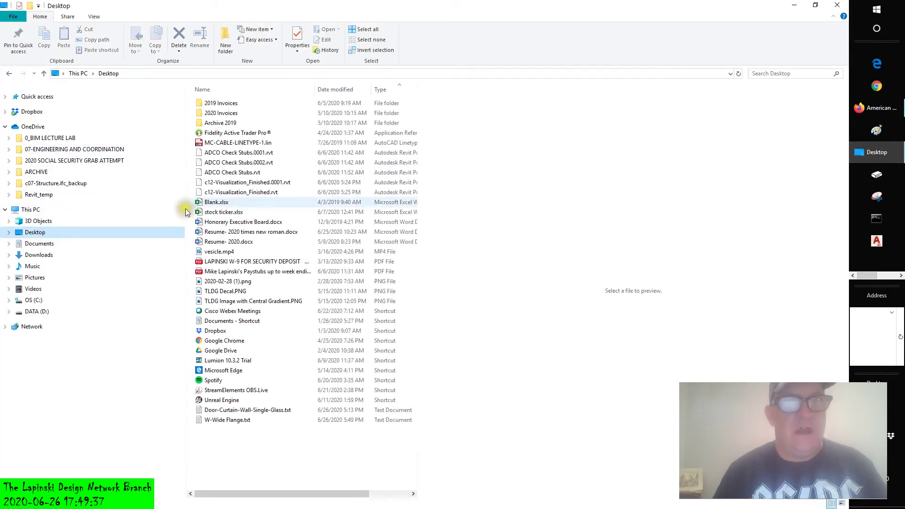
double_click(241, 420)
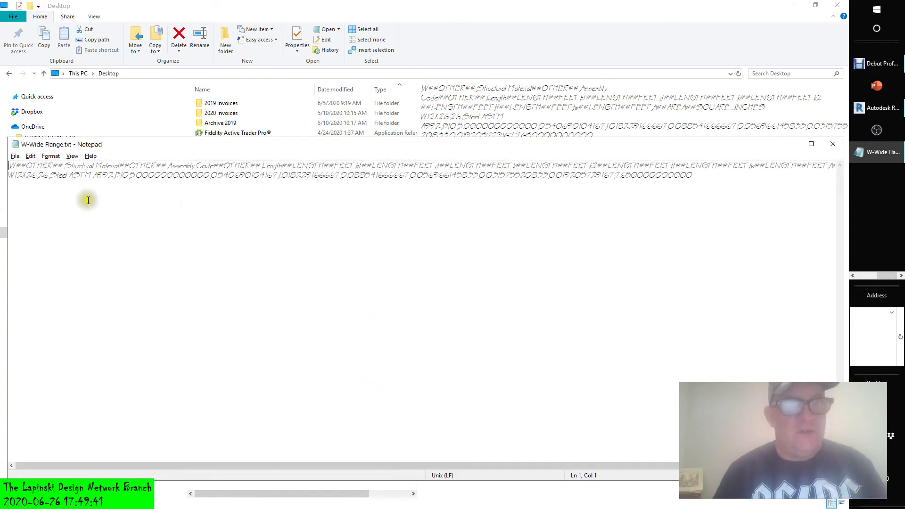
- Highlight the W12X26 type name in the exported catalog's second line, then close the File Explorer and Notepad windows
left_click(10, 177)
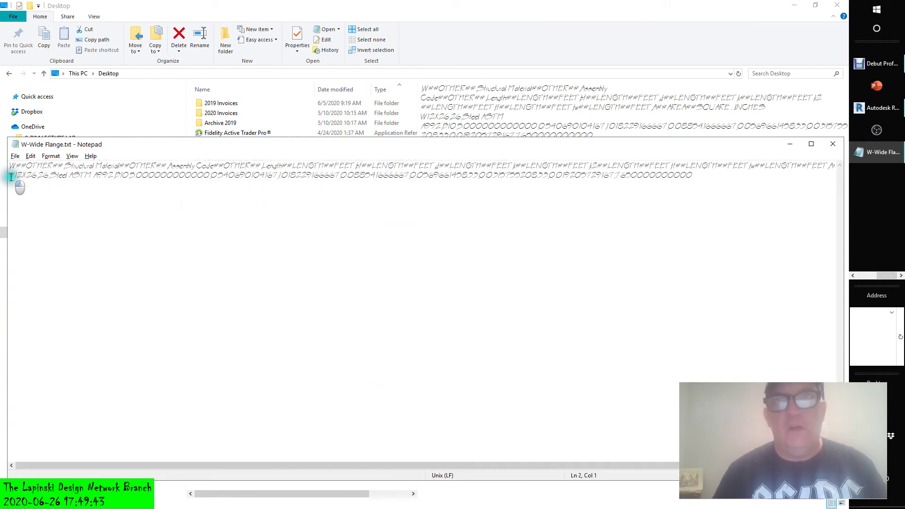
left_click_drag(10, 177, 41, 176)
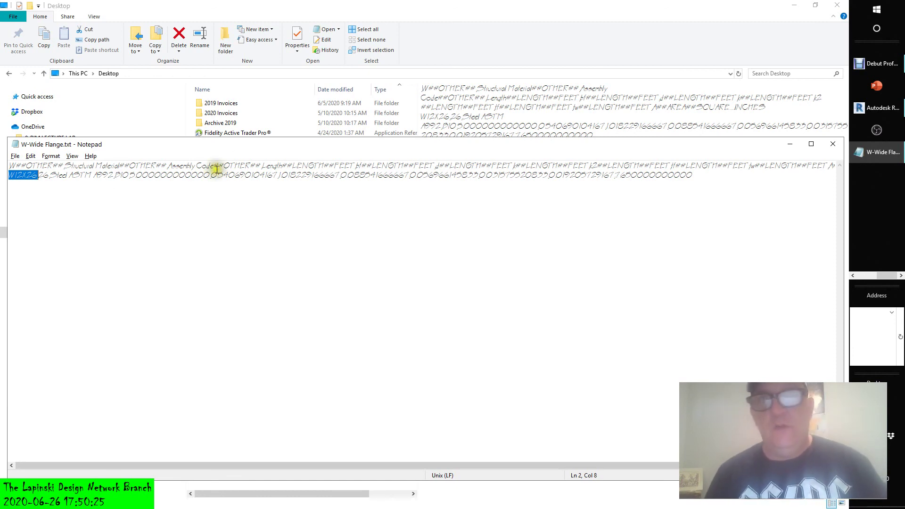
left_click(838, 5)
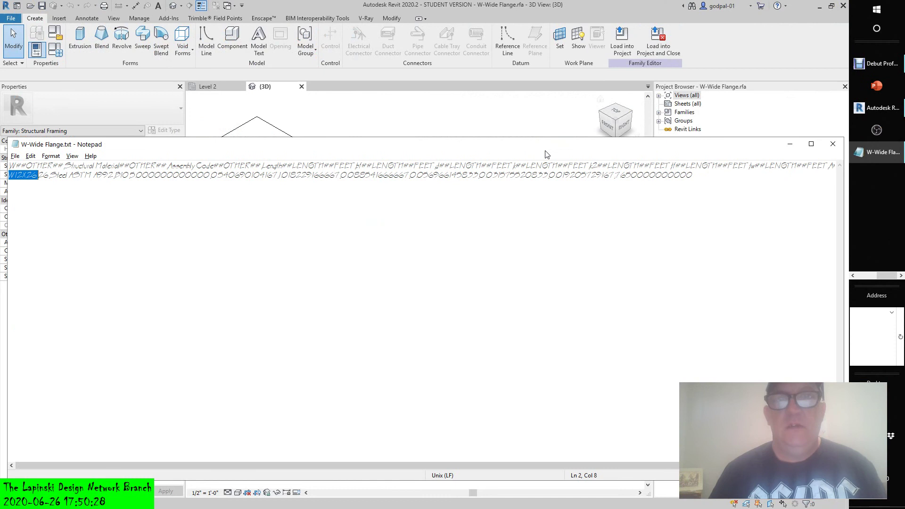
left_click(833, 144)
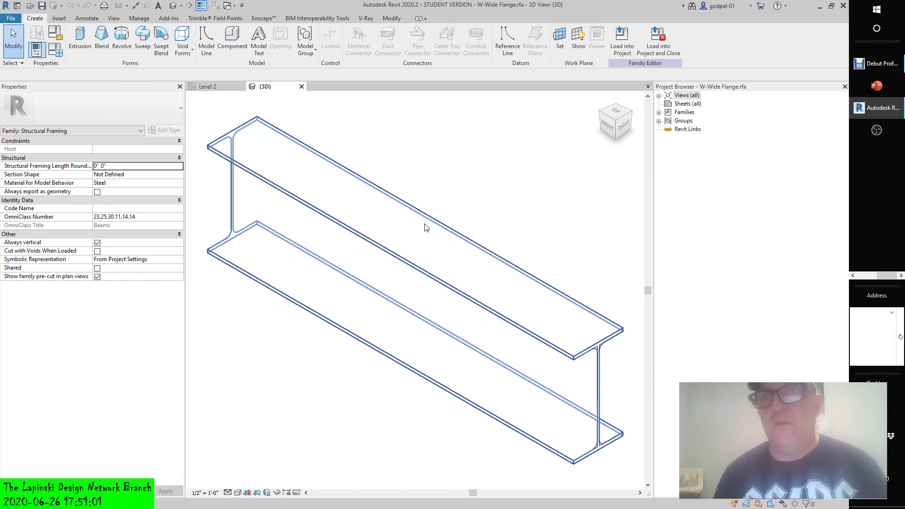
mouse_move(871, 65)
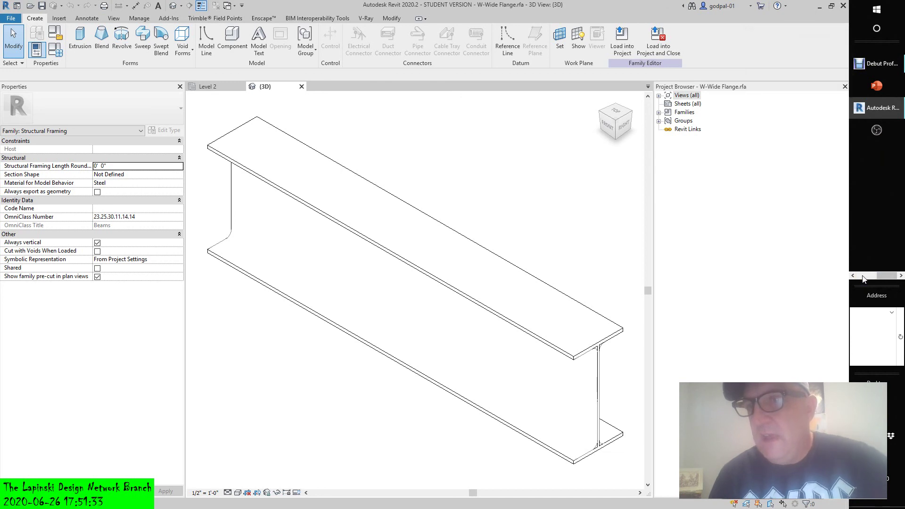
left_click(873, 64)
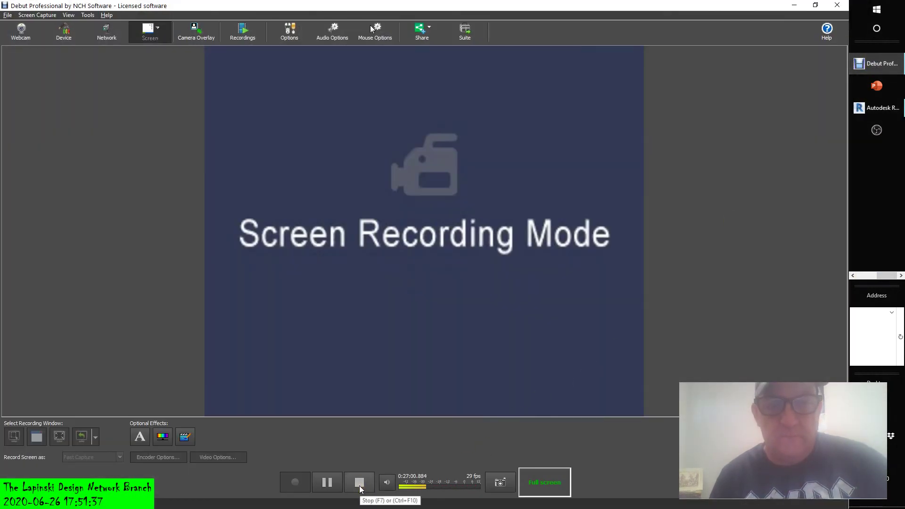